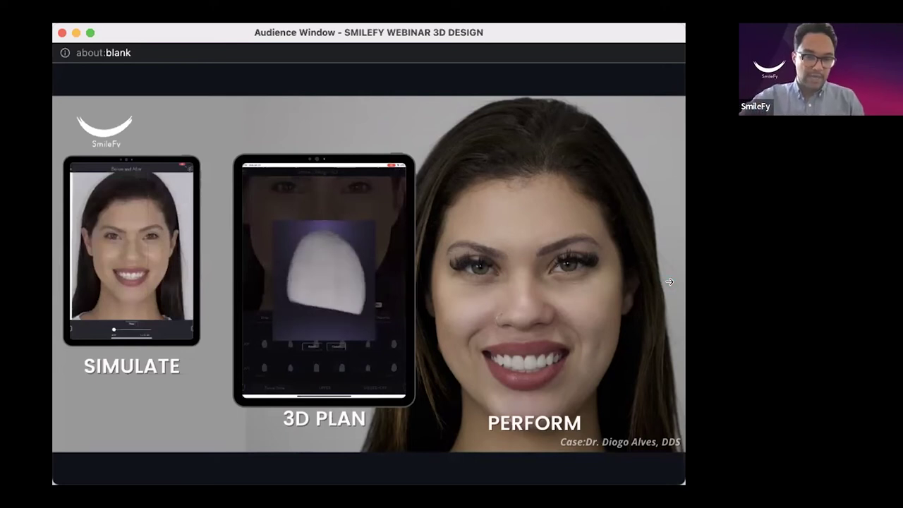
Switch the webinar's shared screen from the Audience Window slides to the SmileFy app.
left_click(653, 290)
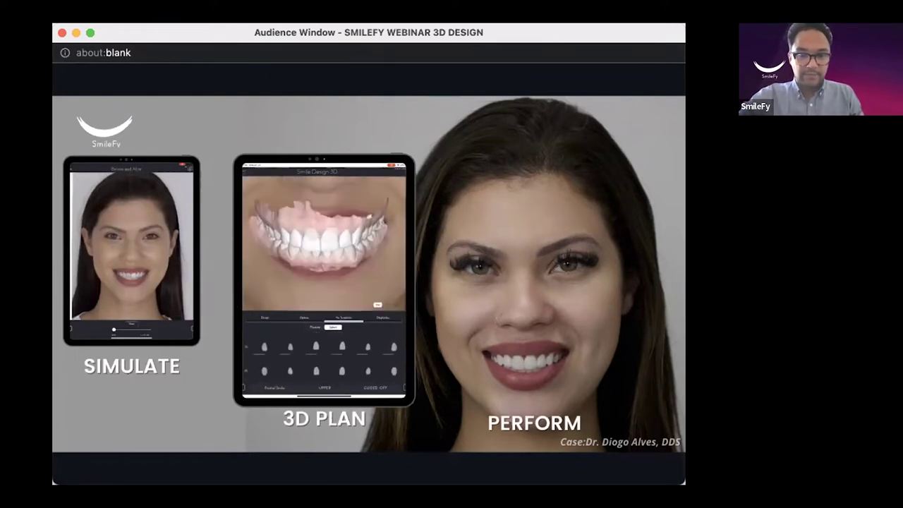
key("Escape")
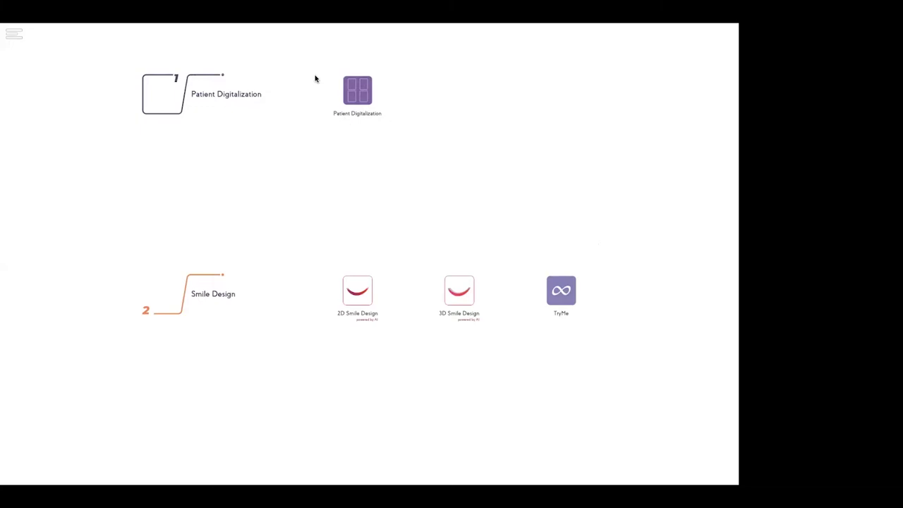
Open the TryMe try-on module and cancel it without picking a mode.
mouse_move(297, 33)
mouse_move(13, 58)
left_click(561, 292)
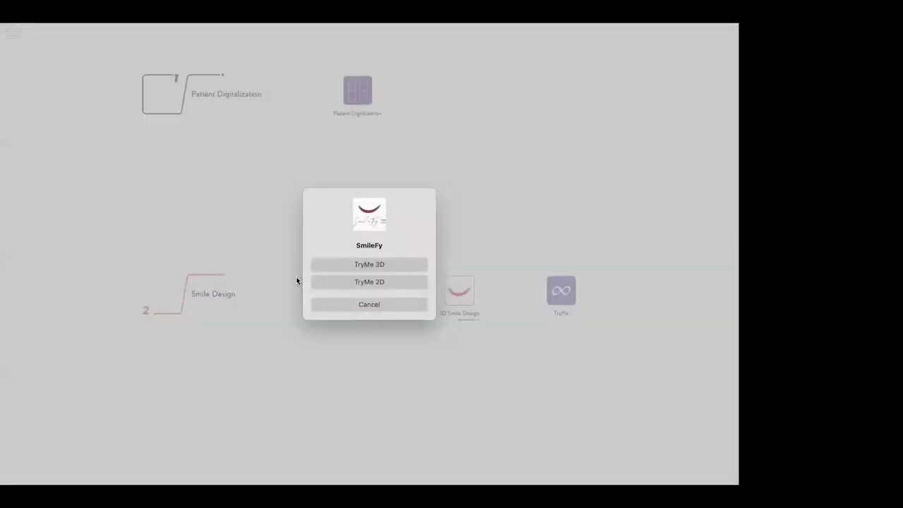
left_click(360, 304)
Start a new 2D Smile Design case and choose a source for the Full Smile photo.
left_click(9, 34)
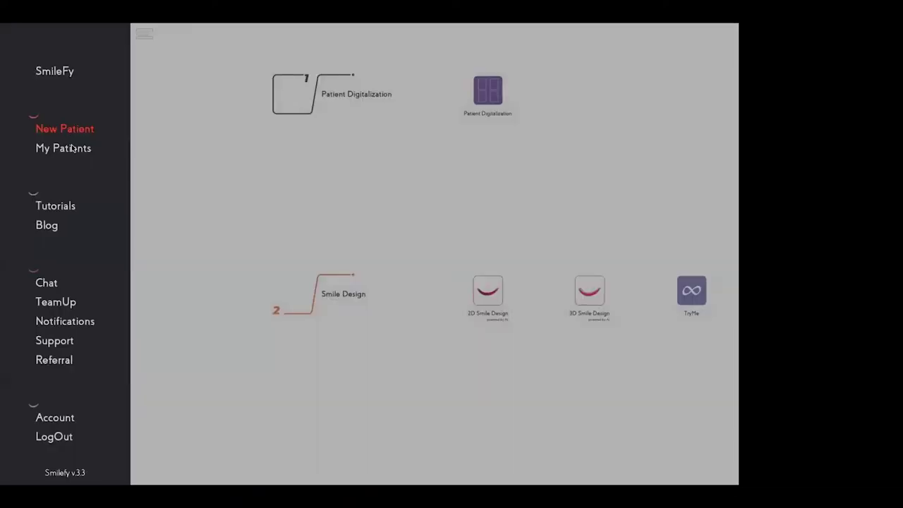
left_click(417, 165)
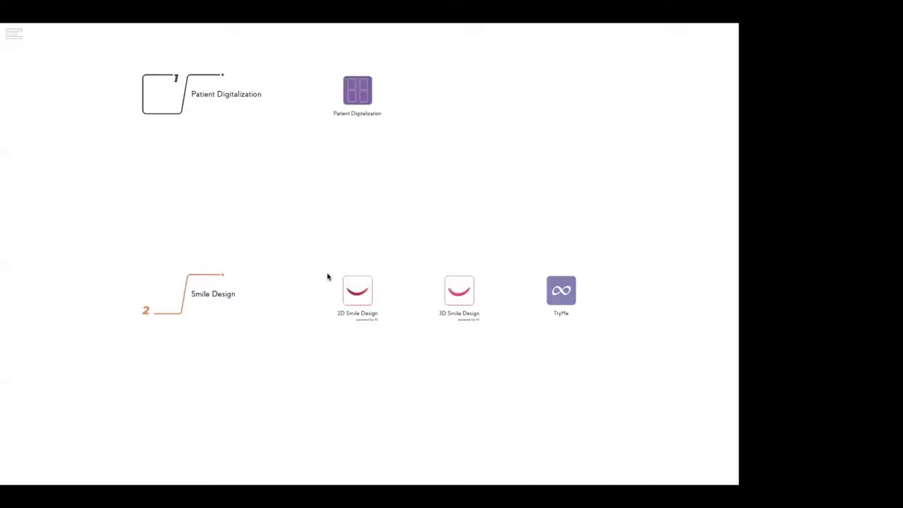
left_click(361, 289)
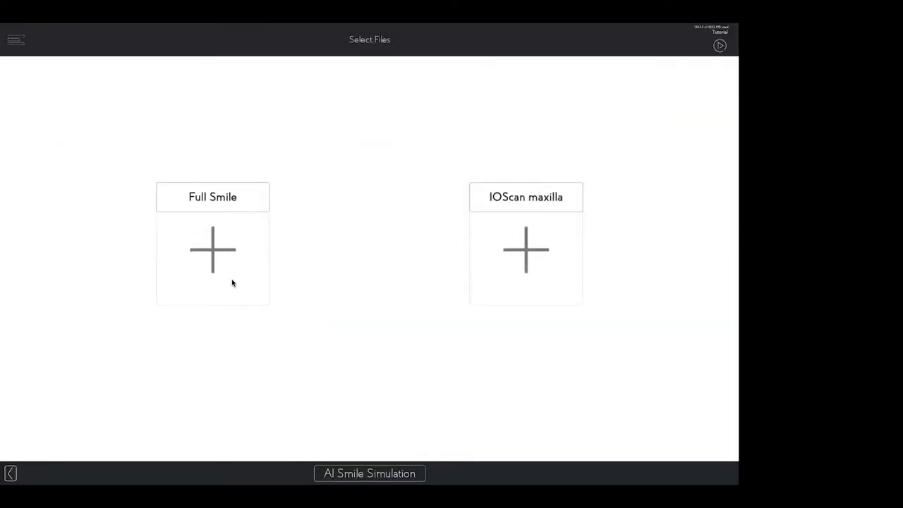
left_click(214, 245)
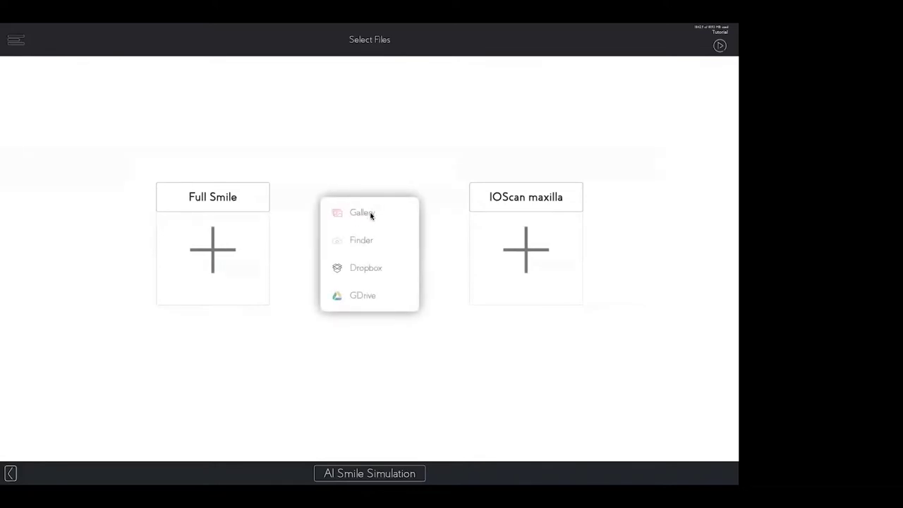
Load the patient's portrait into Full Smile via a Finder search and run AI Smile Simulation.
left_click(360, 240)
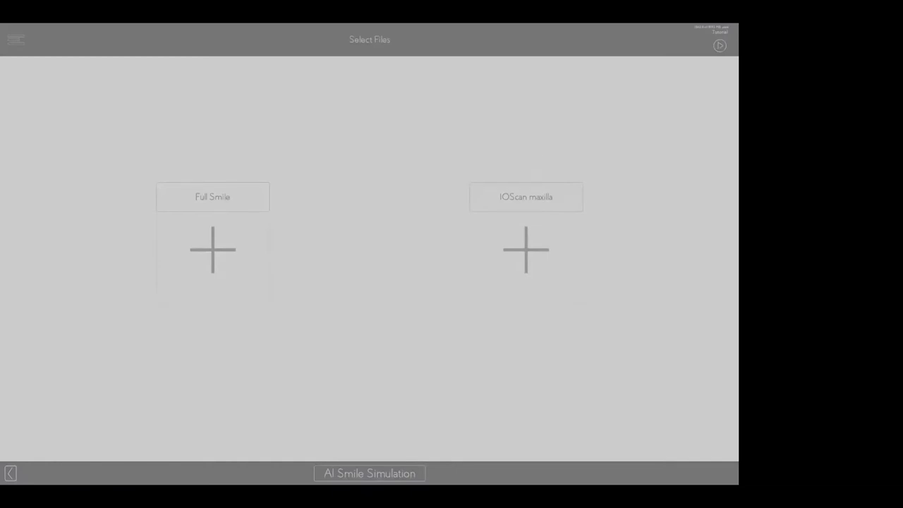
type("natalia")
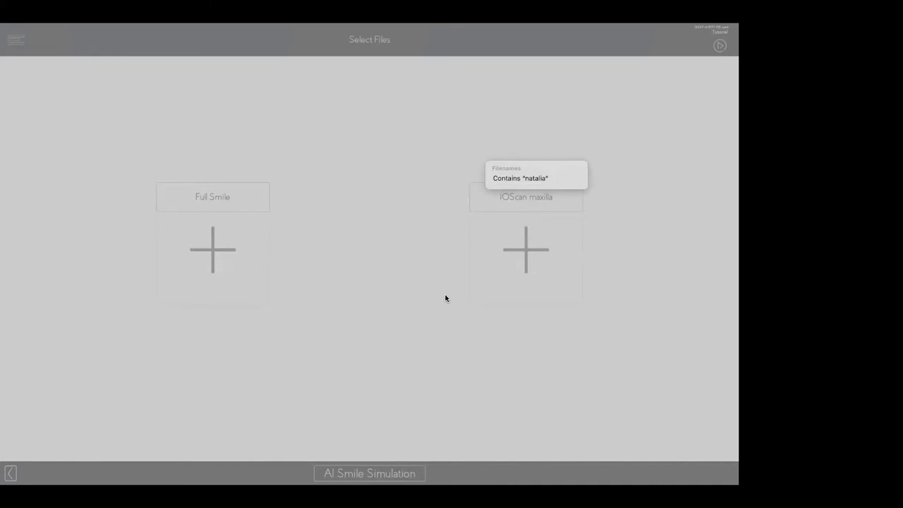
key("Return")
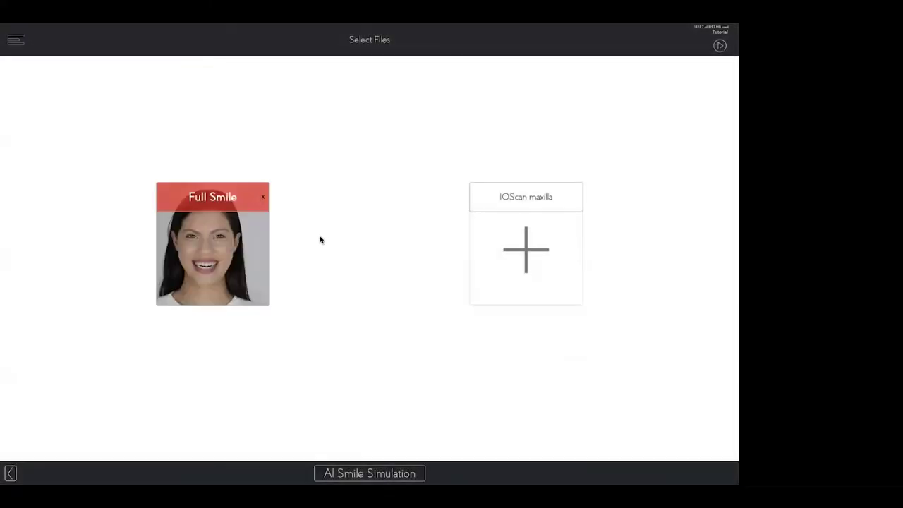
left_click(376, 474)
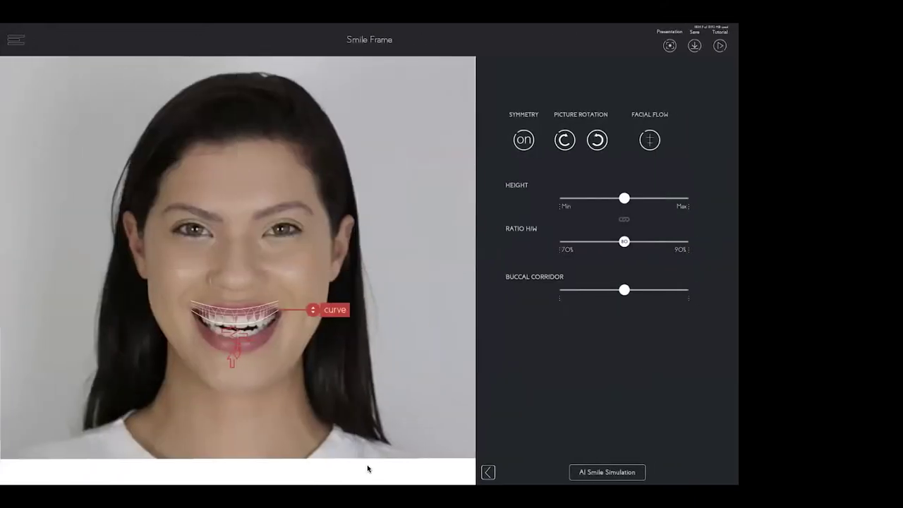
Lower the smile frame, raise its height, reset Ratio H/W to 80, then generate AI smile options.
left_click_drag(234, 356, 239, 337)
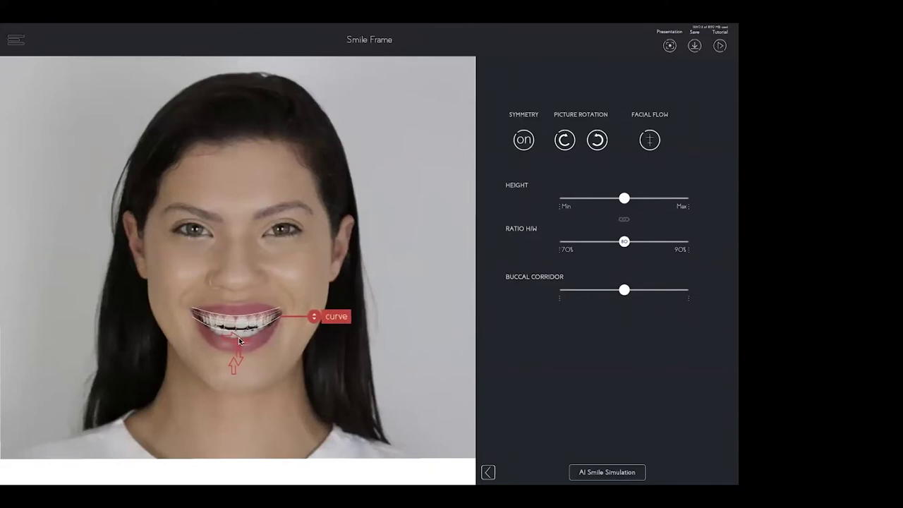
left_click_drag(626, 198, 647, 198)
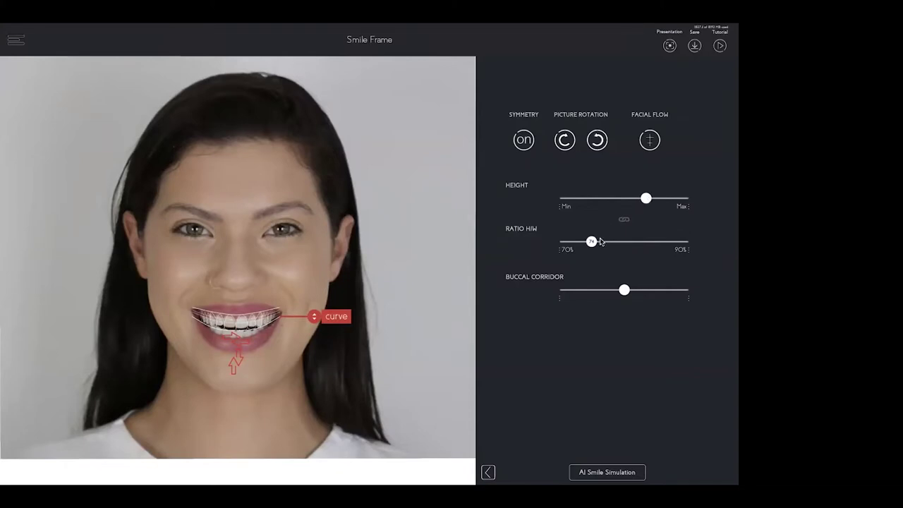
left_click_drag(591, 241, 627, 242)
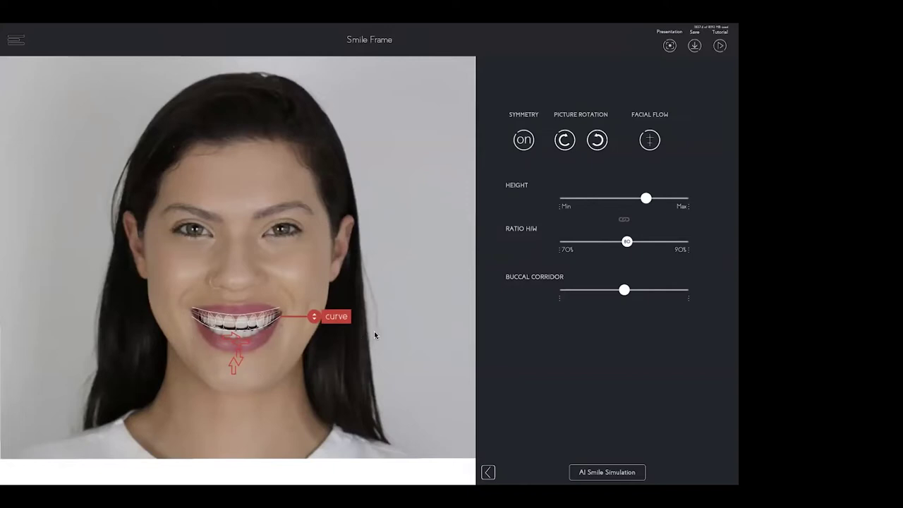
left_click(650, 140)
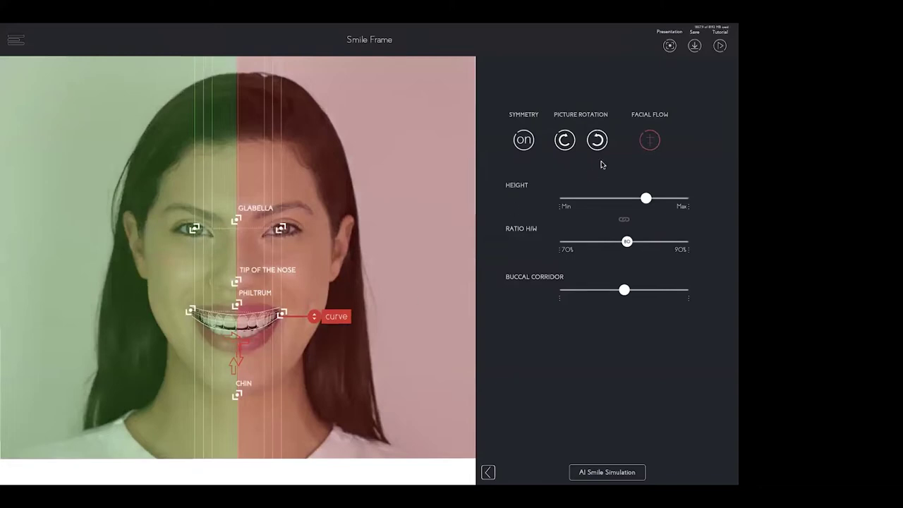
left_click(650, 141)
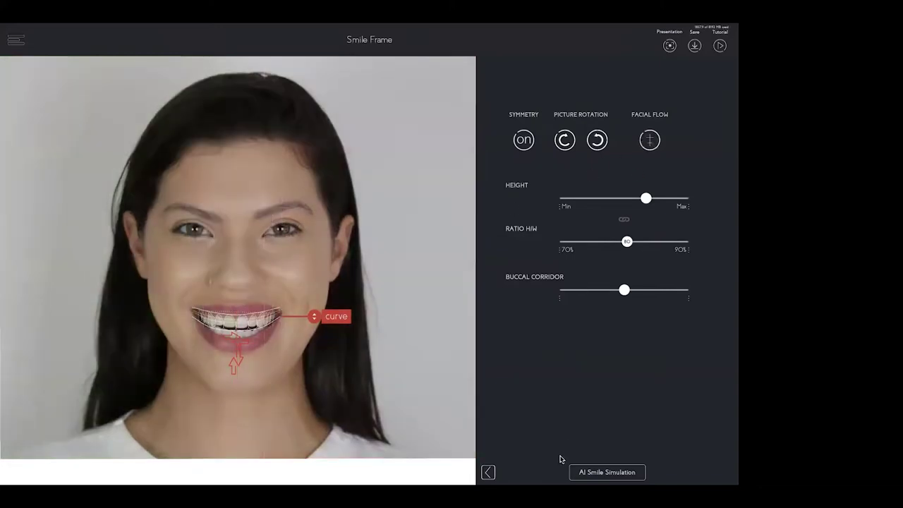
left_click(616, 475)
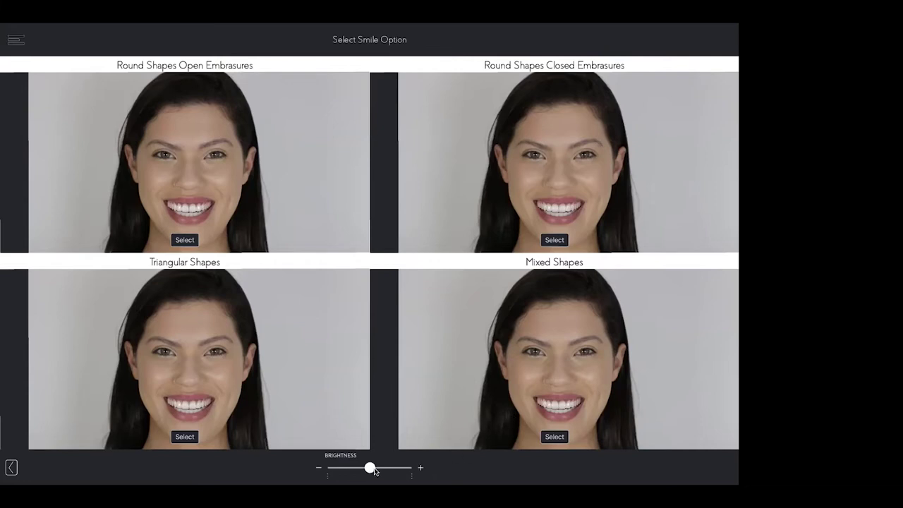
Choose the Mixed Shapes smile and adjust its tooth shade, warmth and brightness.
left_click(554, 437)
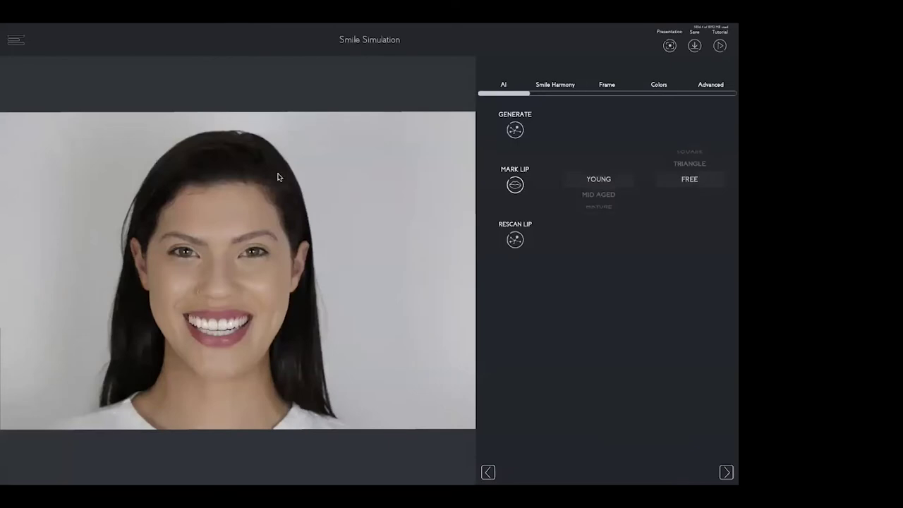
left_click(655, 86)
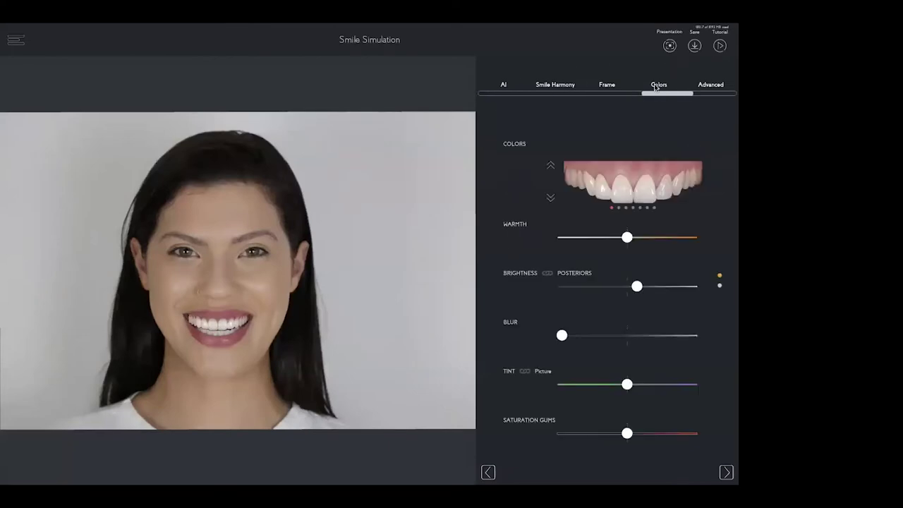
left_click(551, 198)
left_click(550, 199)
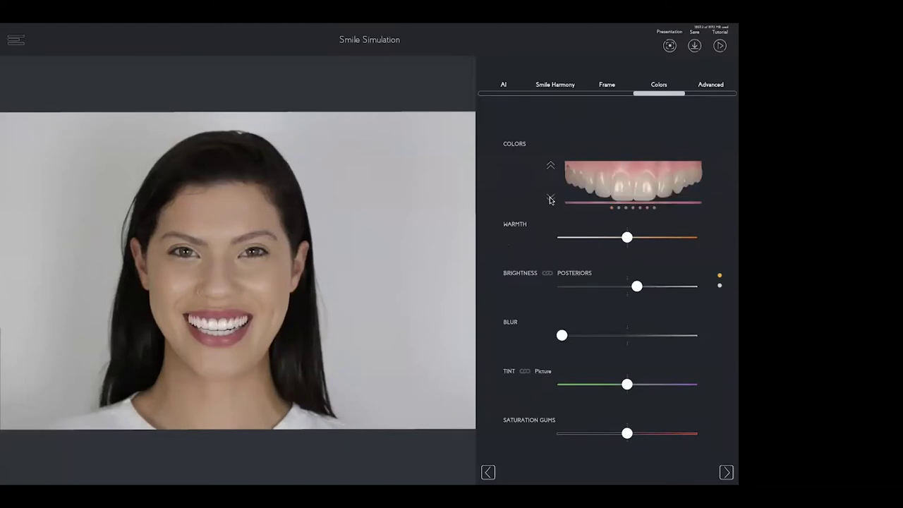
mouse_move(626, 240)
left_mouse_down()
mouse_move(608, 240)
mouse_move(625, 240)
left_mouse_up()
left_click_drag(638, 287, 625, 289)
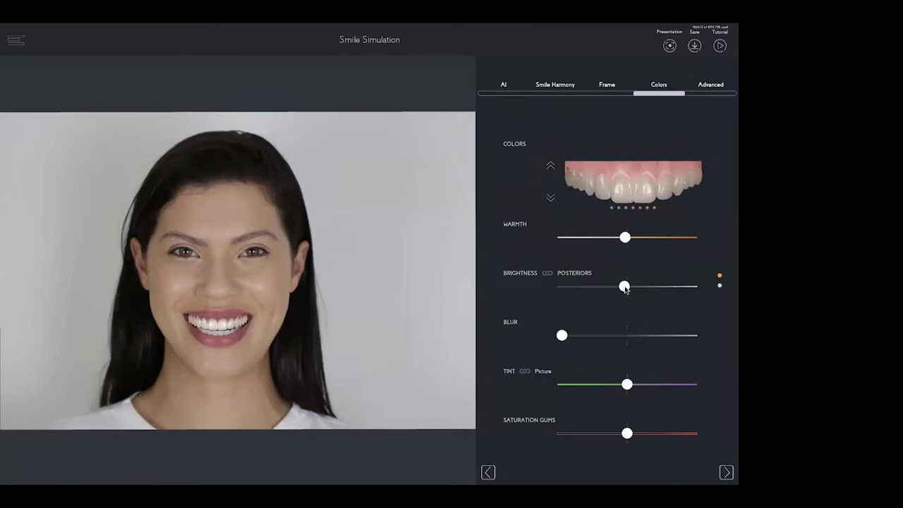
Limit the smile frame design to 10 teeth.
left_click(607, 84)
scroll(597, 311, "down", 3)
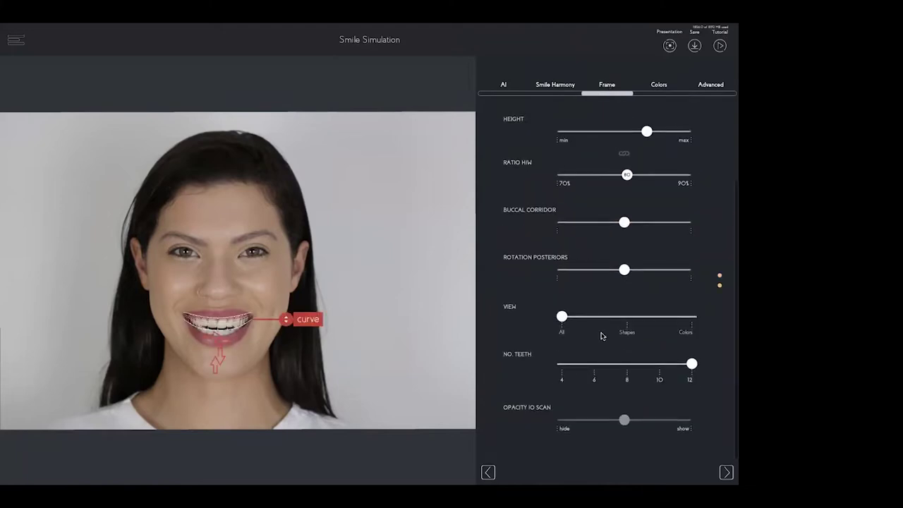
left_click(658, 366)
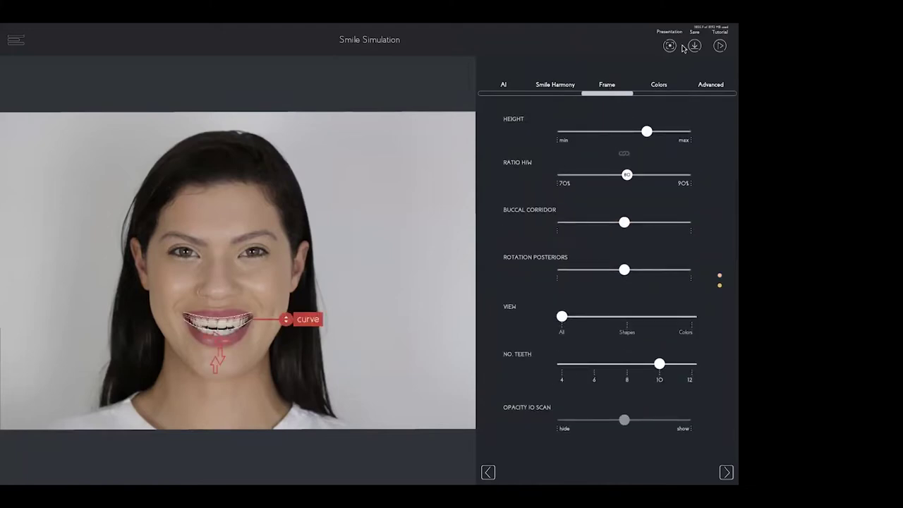
Raise the blur near maximum and lower gum saturation, gum opacity and upper lip shadow.
left_click(659, 85)
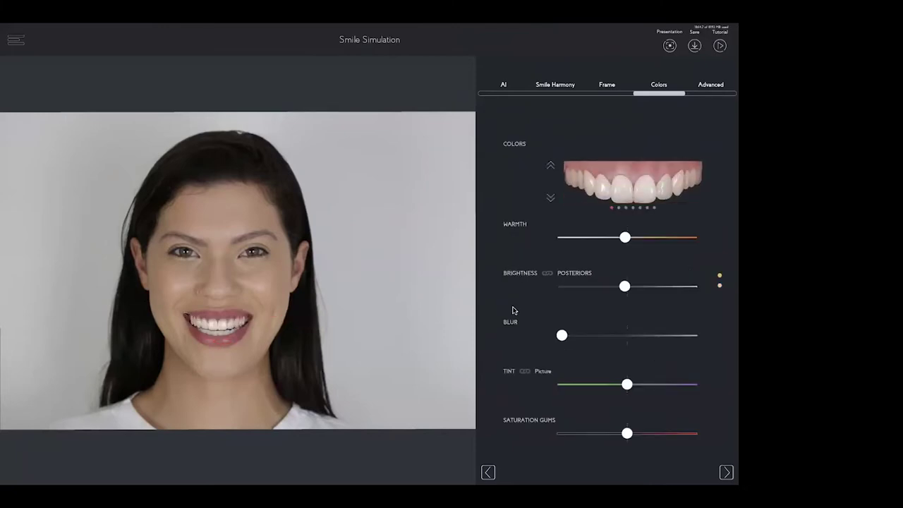
scroll(553, 287, "down", 3)
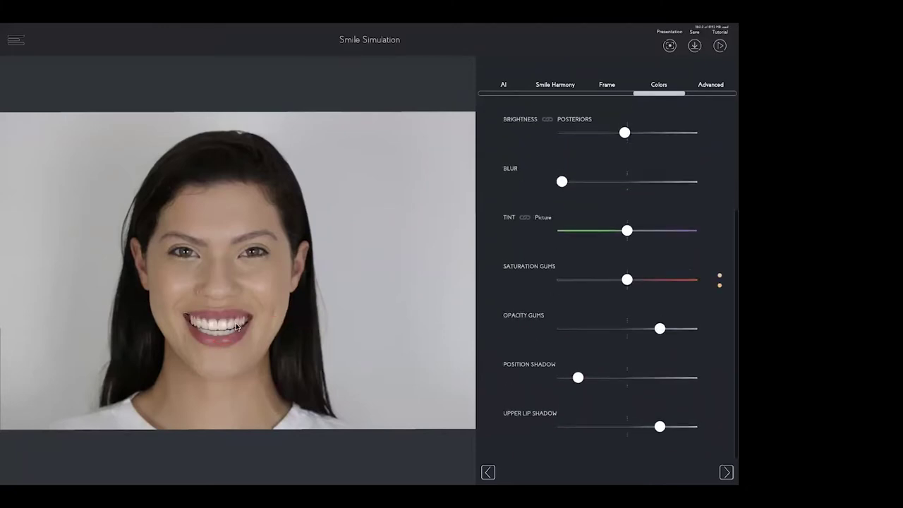
scroll(447, 281, "up", 2)
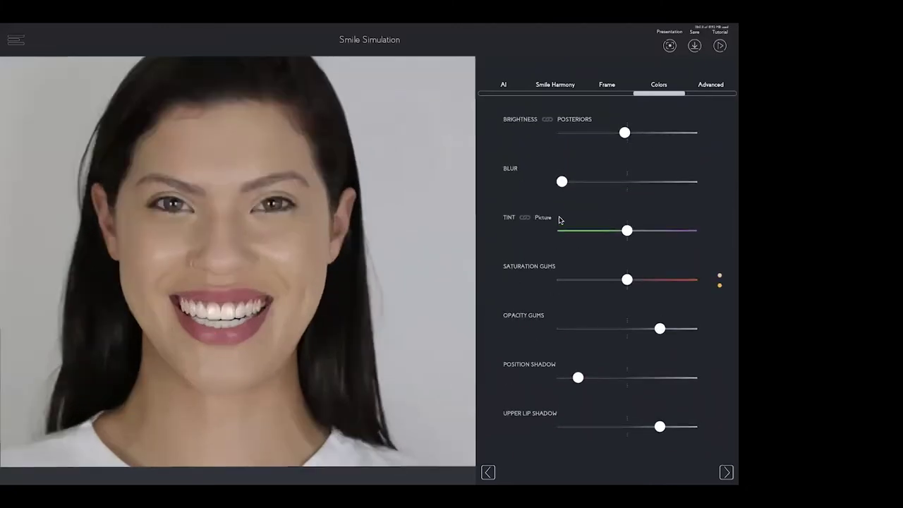
left_click(693, 182)
left_click(576, 280)
left_click_drag(659, 327, 562, 328)
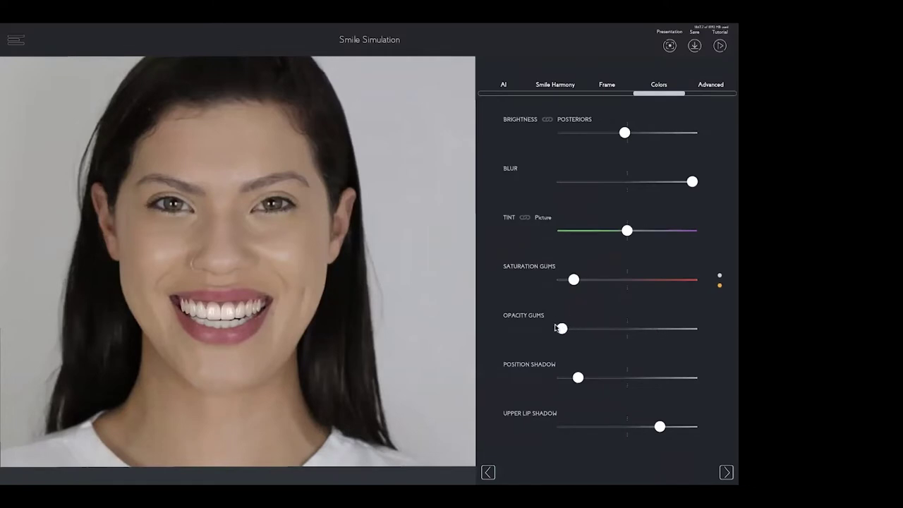
left_click_drag(632, 427, 576, 426)
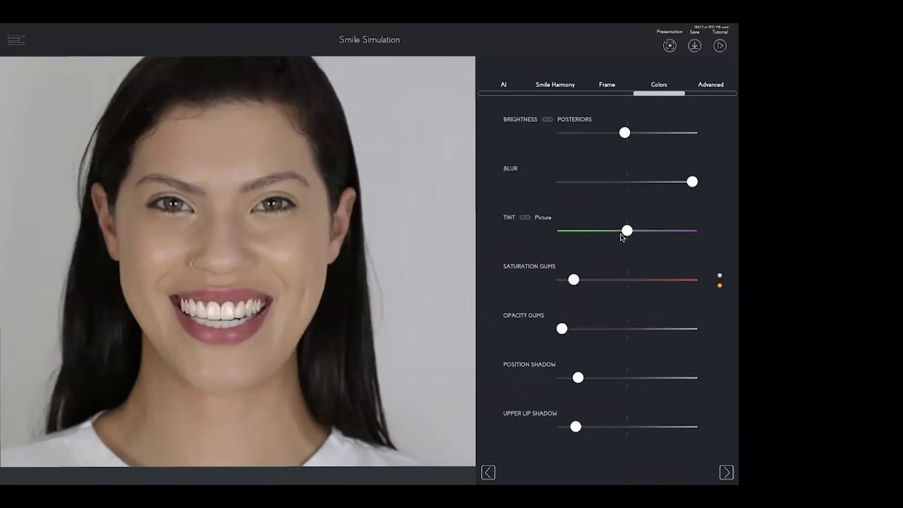
Step through two more teeth shade presets and lower the tooth warmth.
scroll(558, 211, "up", 4)
left_click(552, 198)
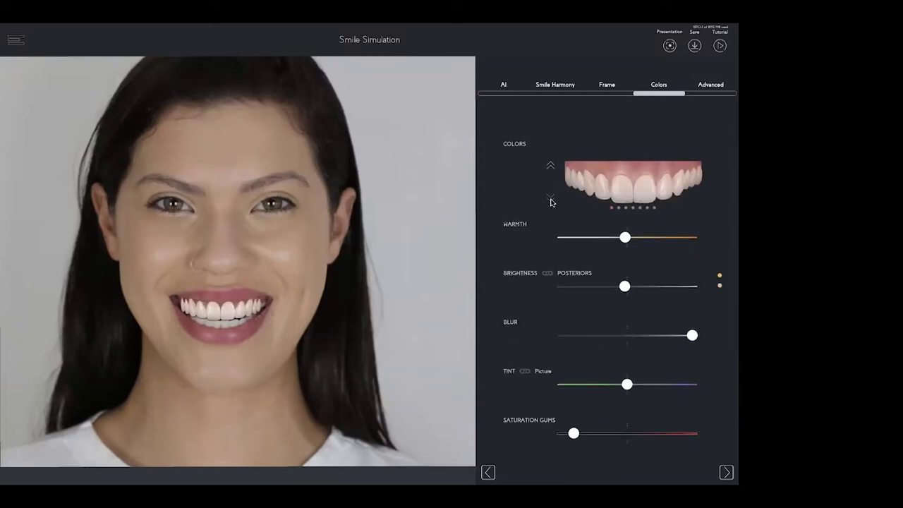
left_click(551, 199)
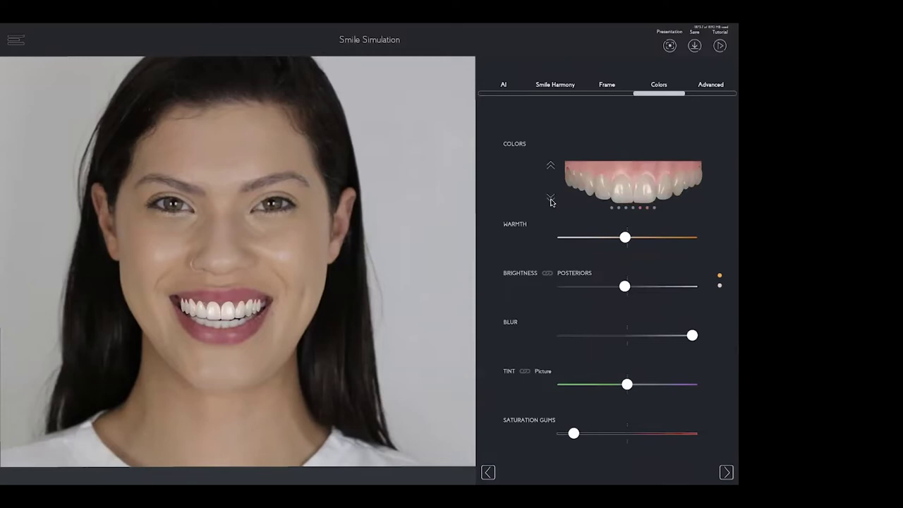
scroll(581, 318, "down", 1)
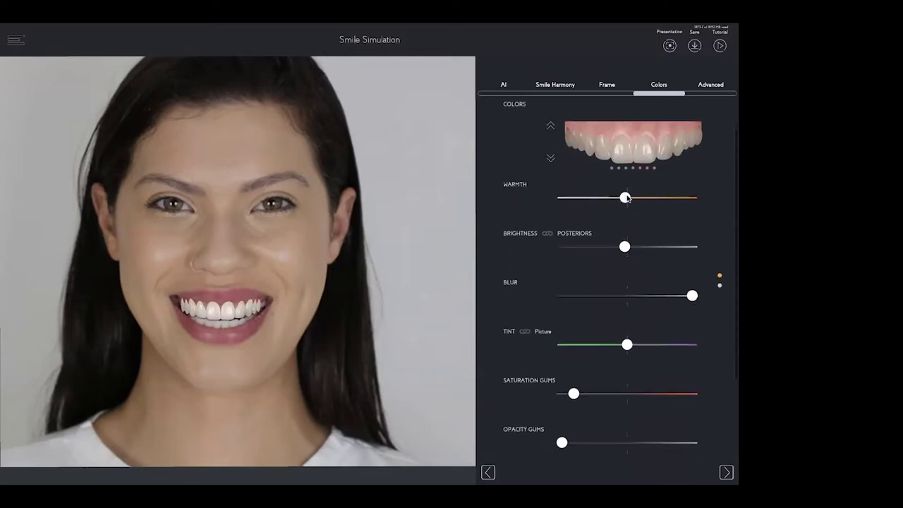
left_click(595, 198)
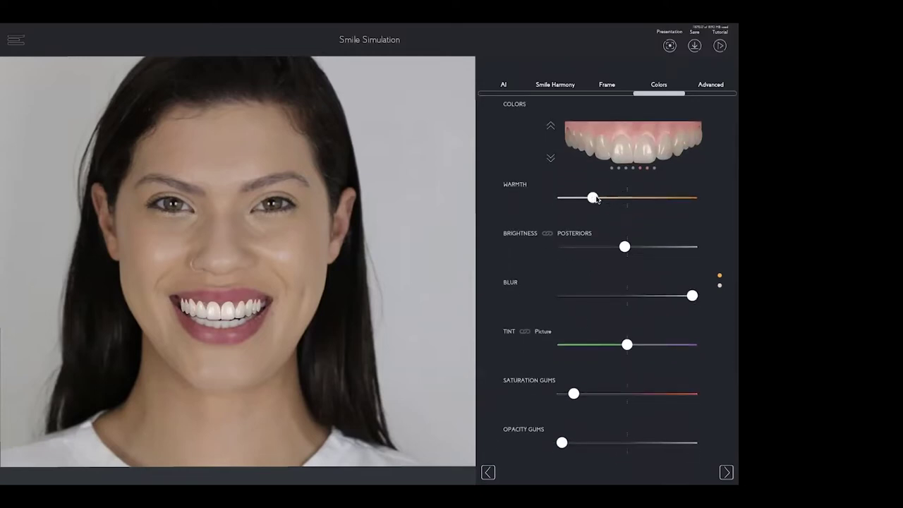
left_click(608, 85)
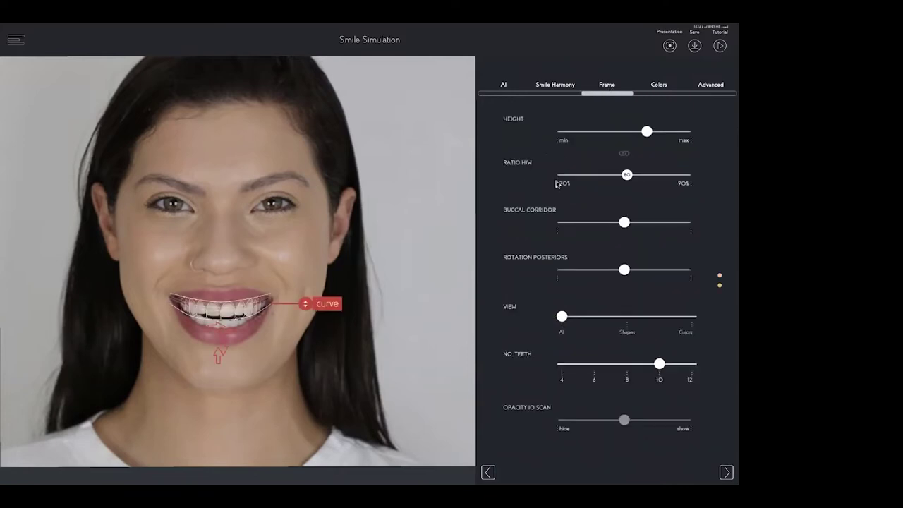
Zoom in to check the simulated smile, then advance to the next step.
scroll(191, 311, "up", 3)
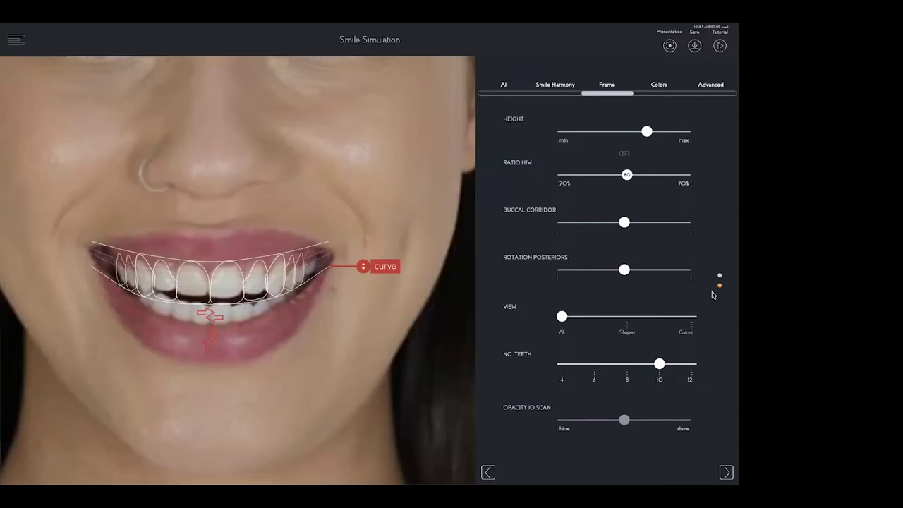
left_click(727, 471)
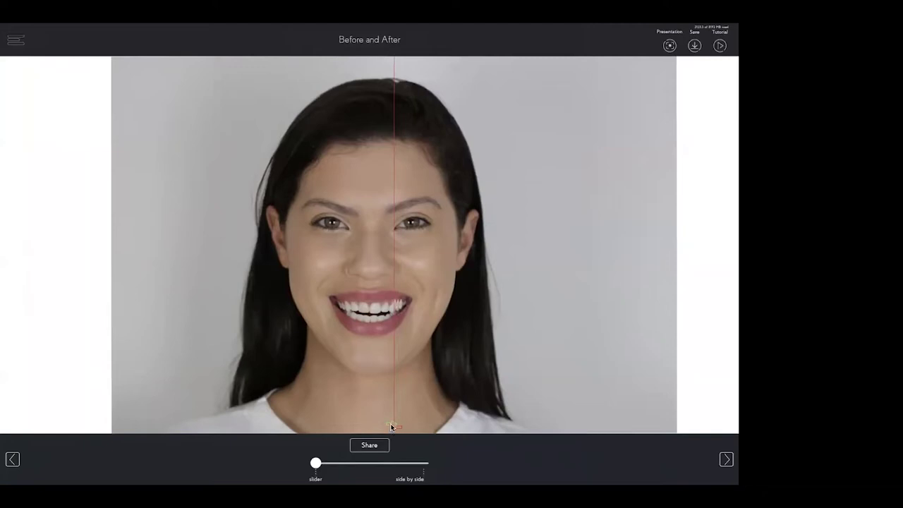
Sweep the before/after divider across the face, then switch the comparison to side by side.
left_click_drag(412, 426, 228, 345)
left_click(370, 344)
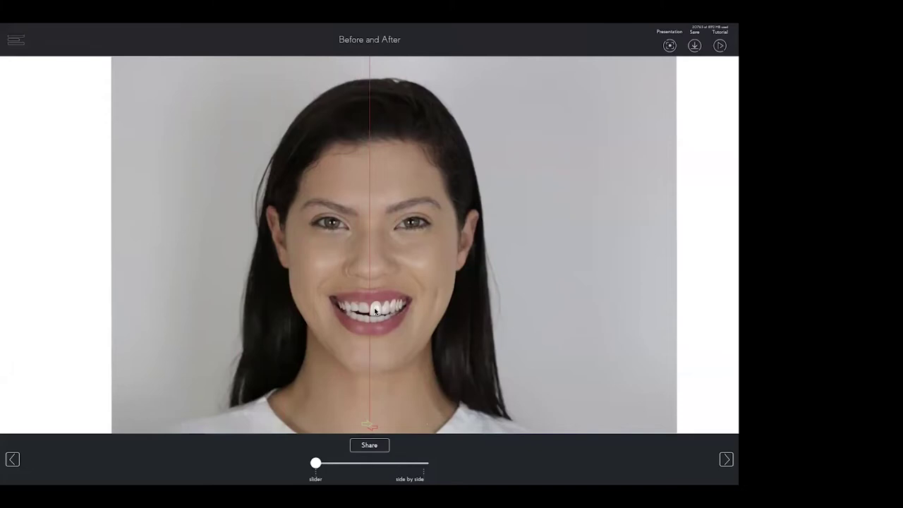
scroll(374, 311, "up", 5)
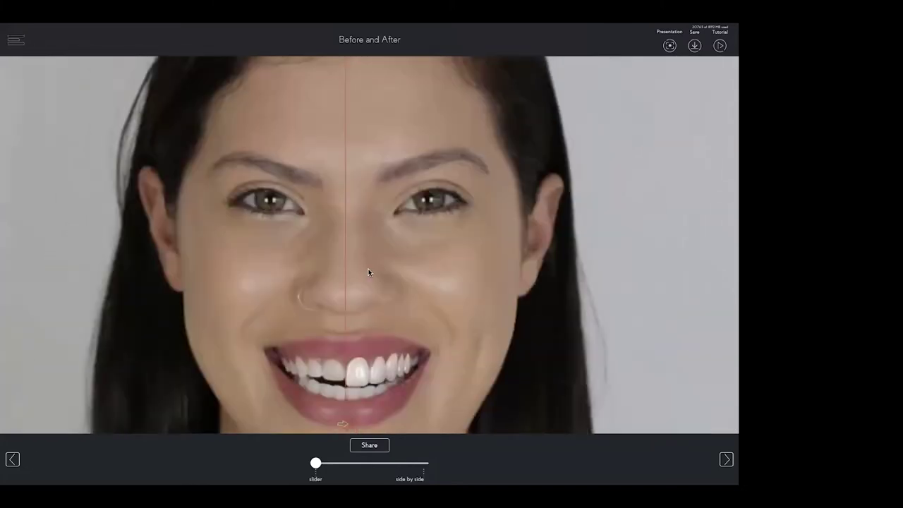
scroll(370, 294, "down", 4)
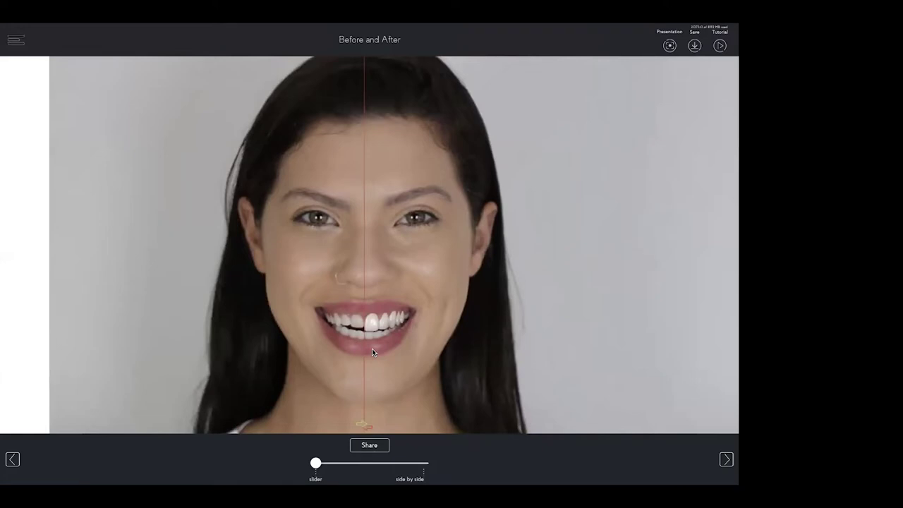
left_click_drag(364, 425, 182, 414)
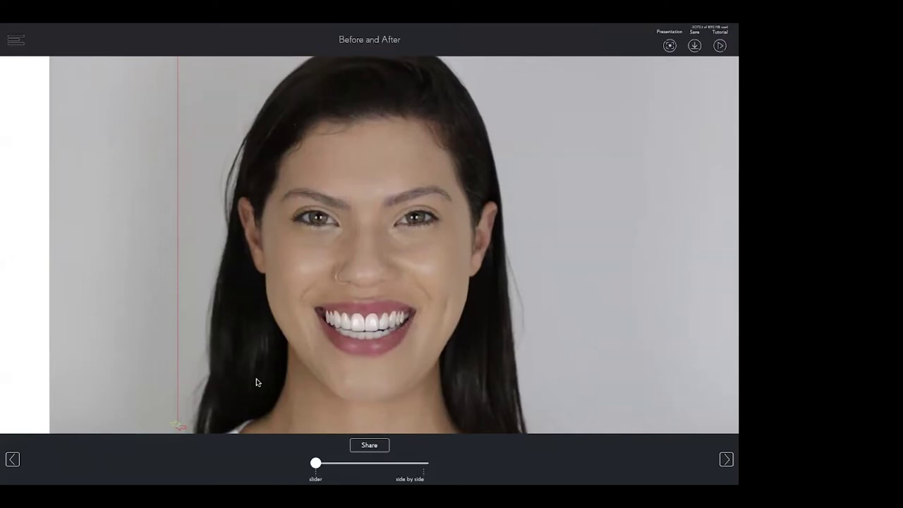
left_click_drag(178, 426, 364, 395)
left_click_drag(316, 463, 423, 463)
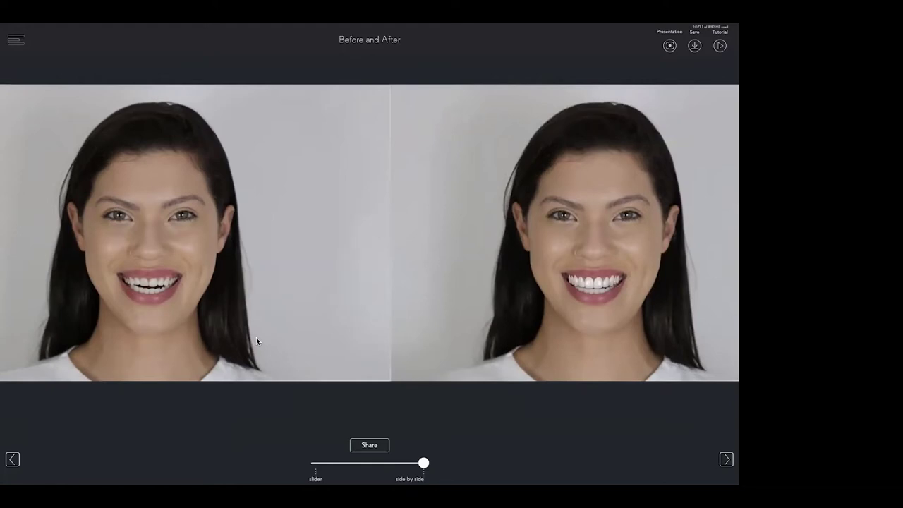
left_click(725, 460)
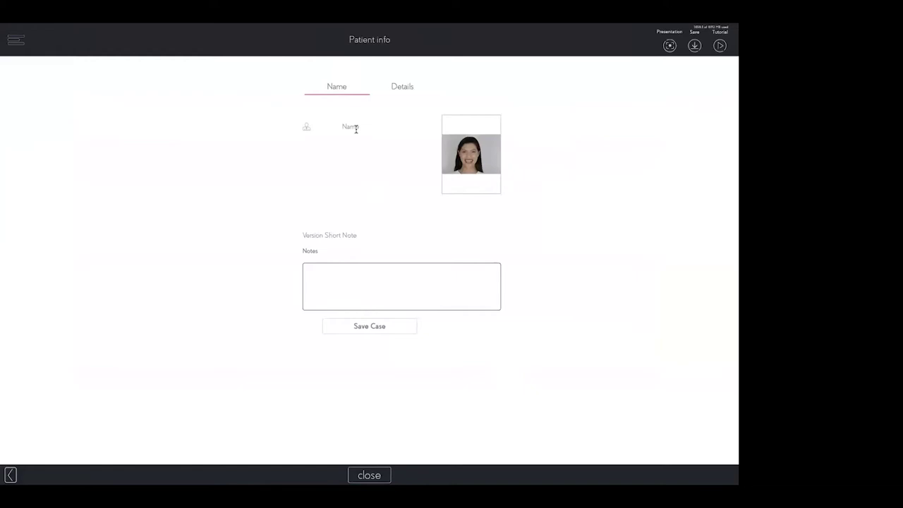
Fill in the patient's name from the suggestion and save the case.
type("natalia")
left_click(352, 137)
left_click(366, 326)
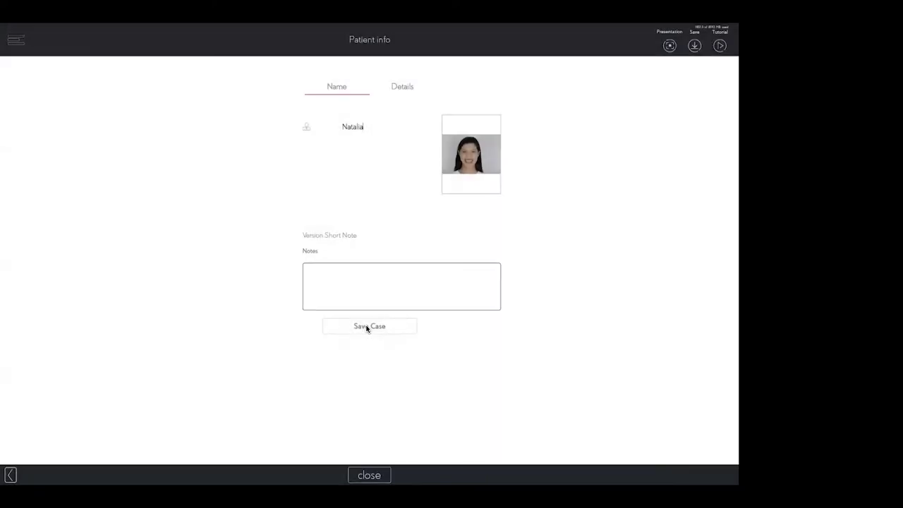
mouse_move(275, 28)
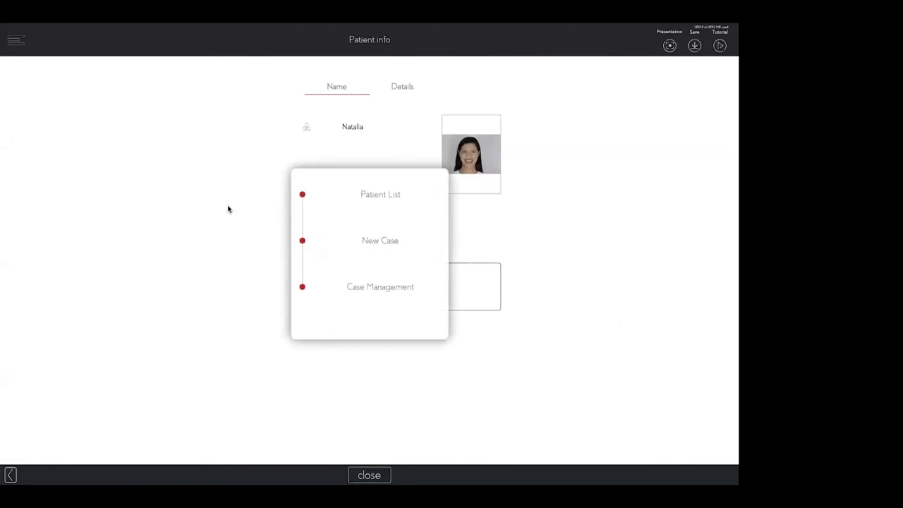
Open Case Management from the popup shown after saving.
left_click(373, 288)
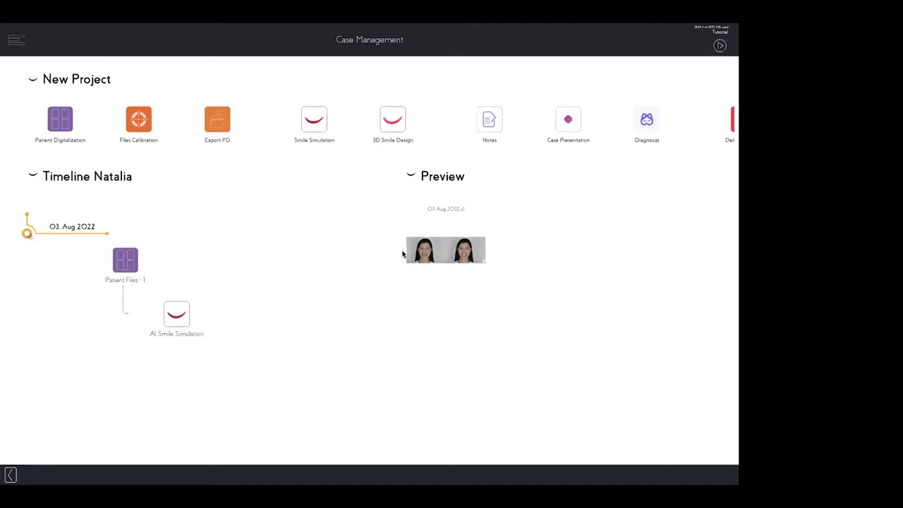
Open Patient Files from the timeline and start adding a scan to the IOScan maxilla slot.
left_click(124, 260)
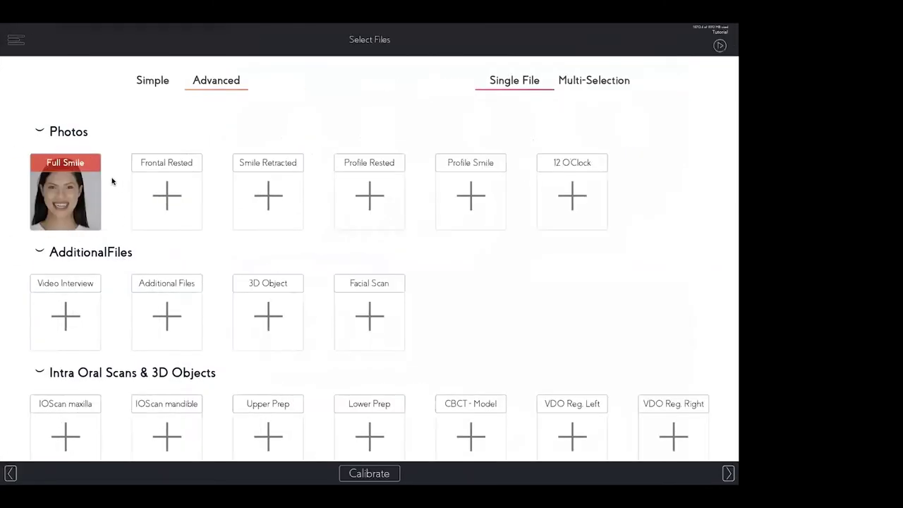
scroll(89, 210, "down", 5)
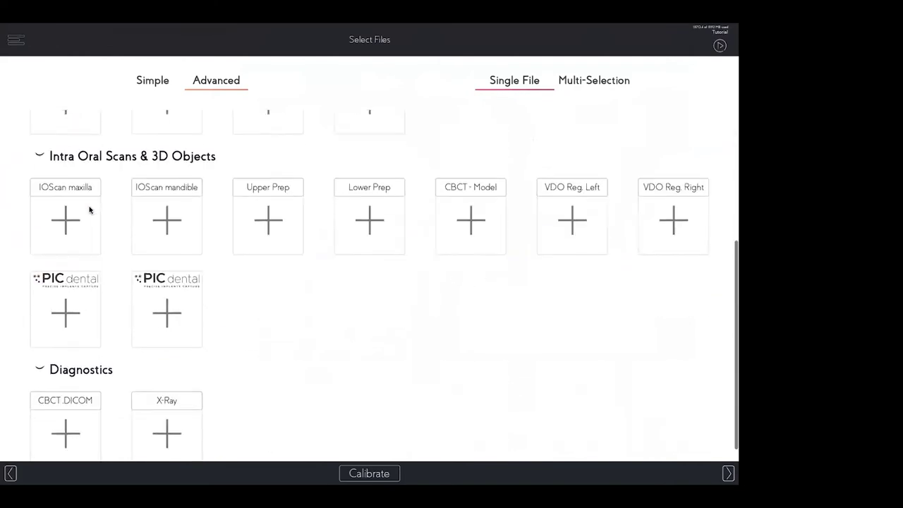
scroll(88, 208, "up", 1)
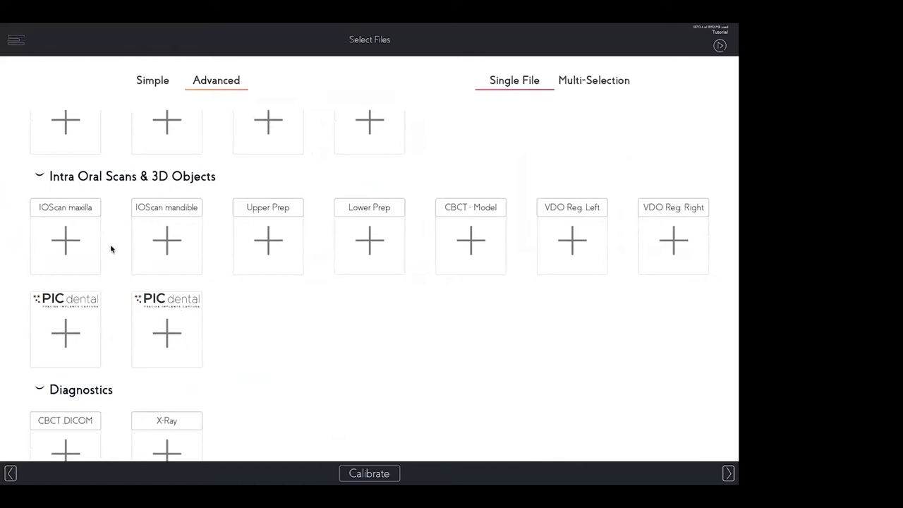
left_click(65, 241)
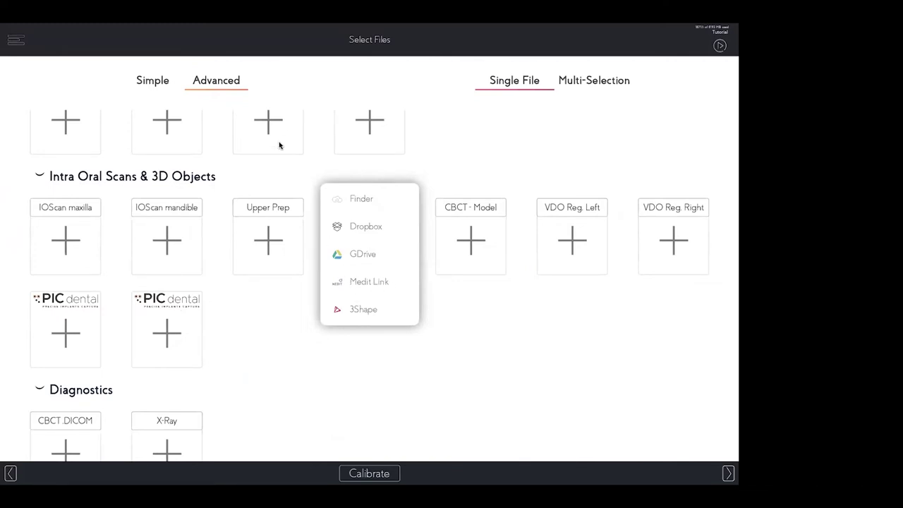
left_click(371, 282)
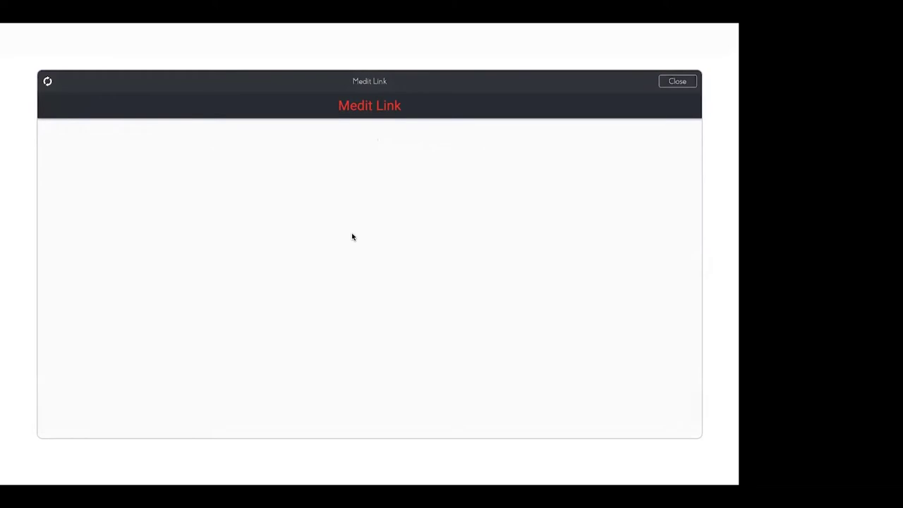
left_click(678, 81)
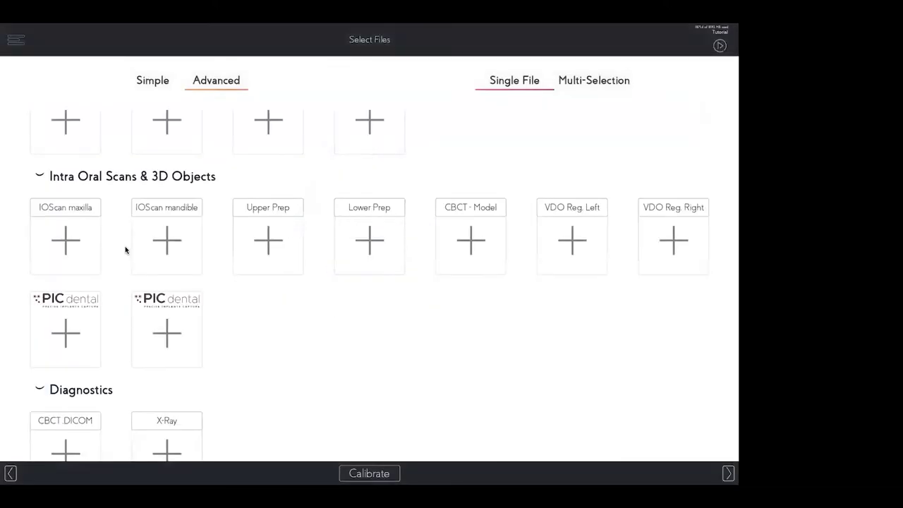
Load the upper jaw scan into the IOScan maxilla slot by searching local files by name.
left_click(227, 237)
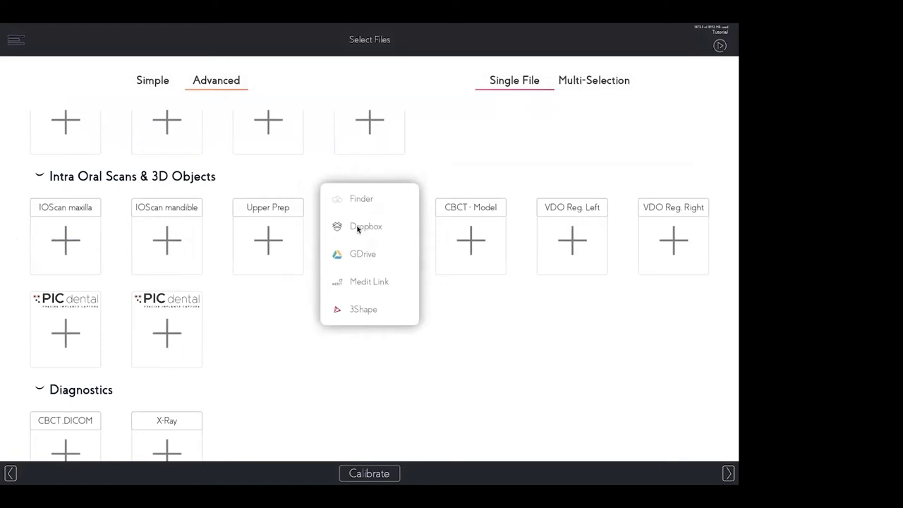
left_click(355, 199)
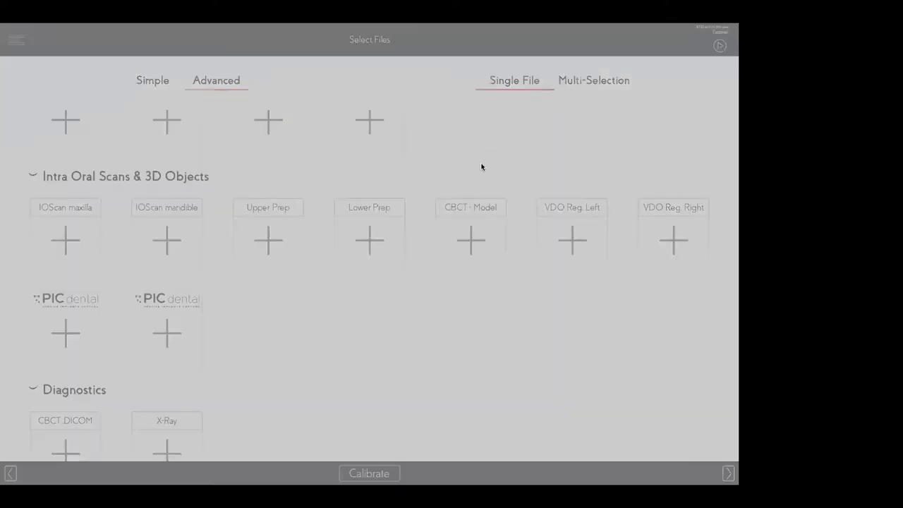
type("natalia")
type("nata")
key("BackSpace")
type("hal")
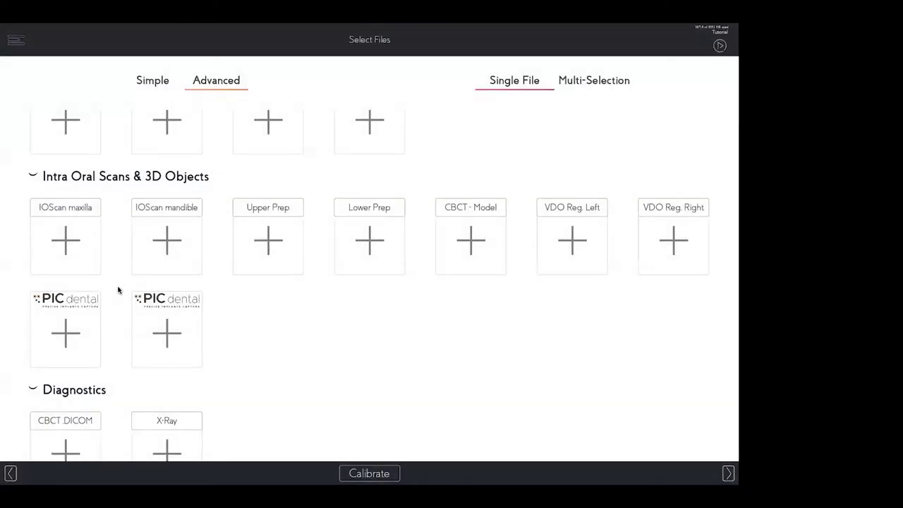
Load the lower jaw scan into the IOScan mandible slot and start calibration.
left_click(167, 242)
left_click(358, 198)
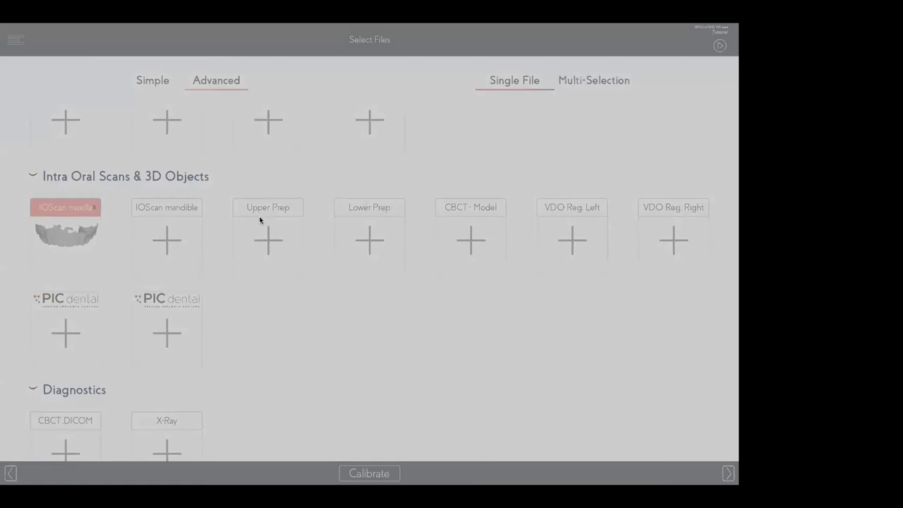
left_click(554, 361)
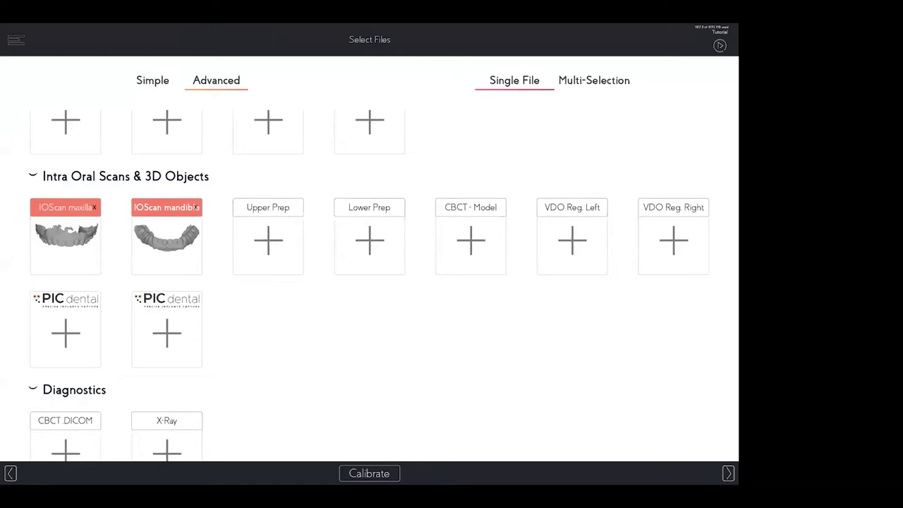
left_click(369, 471)
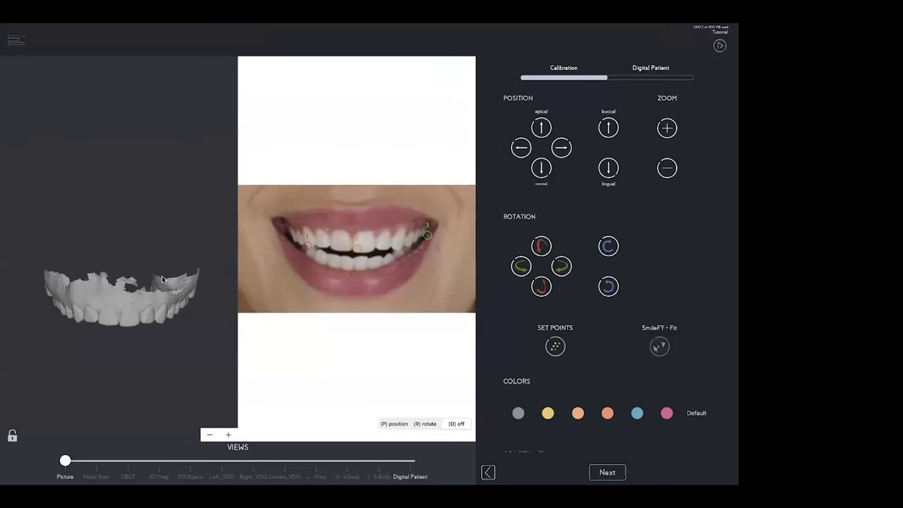
Zoom in, raise the 3-D upper scan, and mark three points along its incisal edges.
scroll(103, 286, "up", 3)
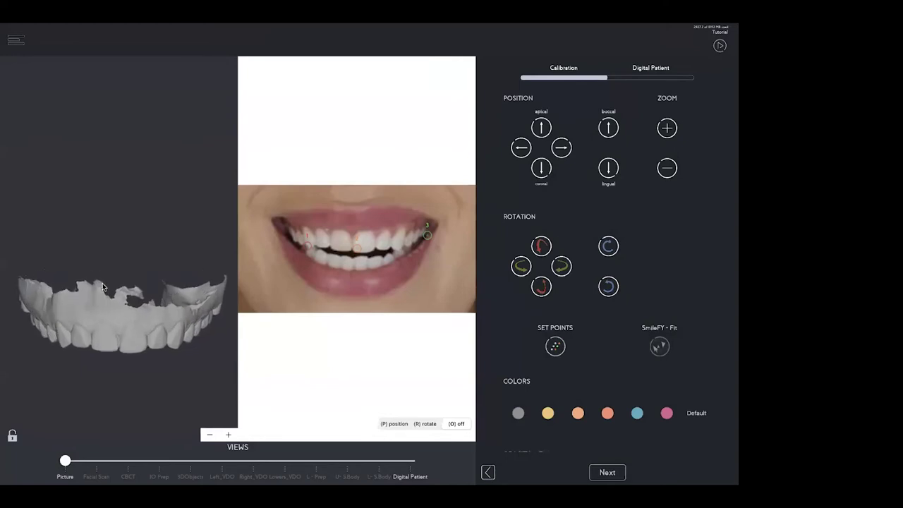
left_click_drag(103, 286, 101, 260)
left_click(62, 265)
left_click(119, 270)
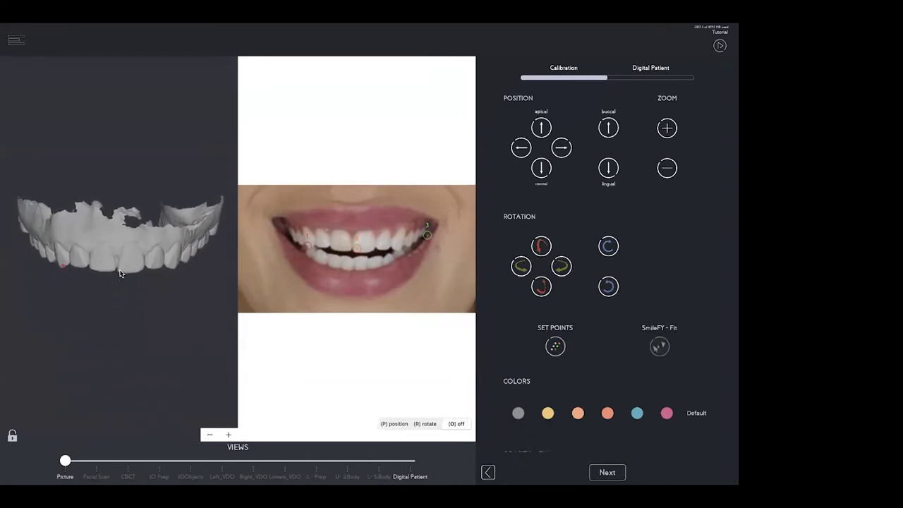
left_click(175, 269)
Apply the set points to overlay the scan, then nudge it down and tilt it to fit the smile.
left_click(555, 346)
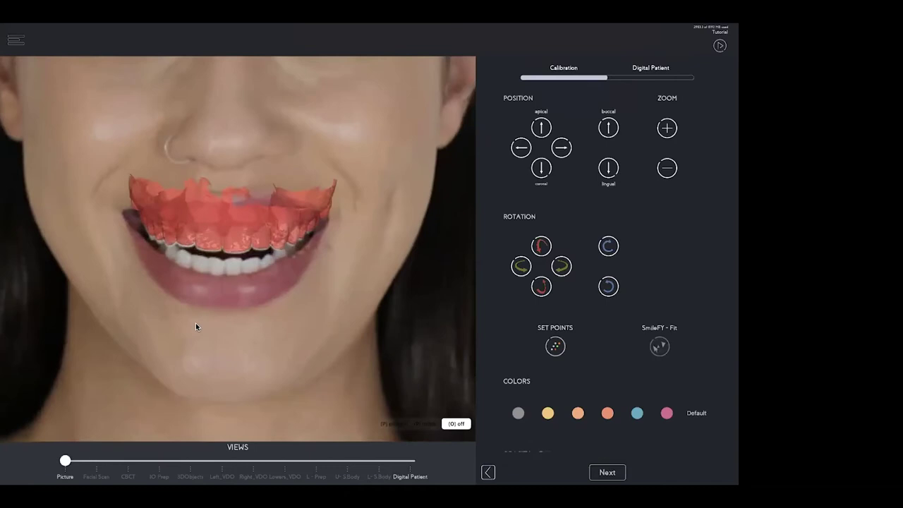
left_click(542, 171)
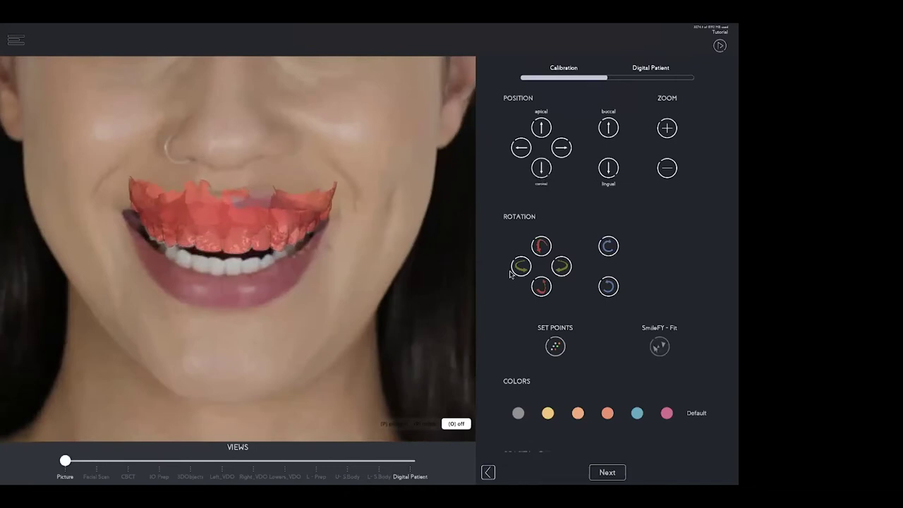
left_click(541, 245)
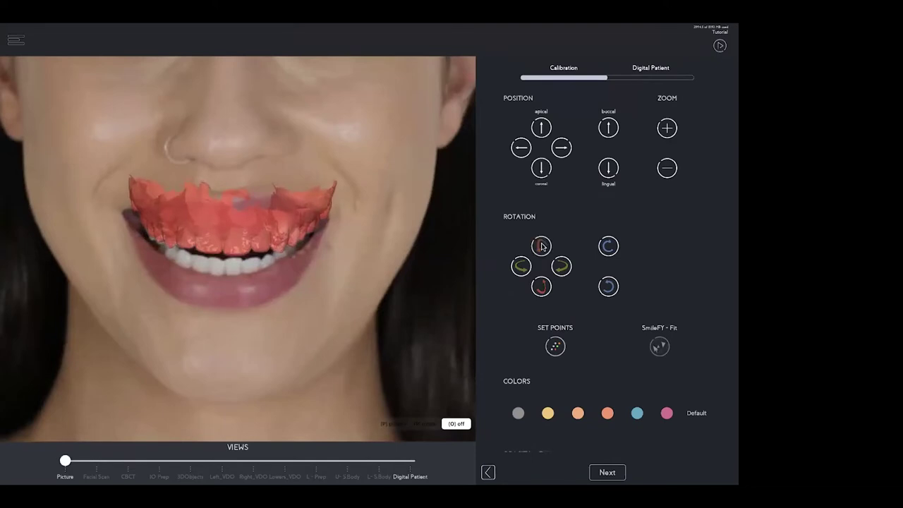
left_click(542, 127)
left_click(609, 286)
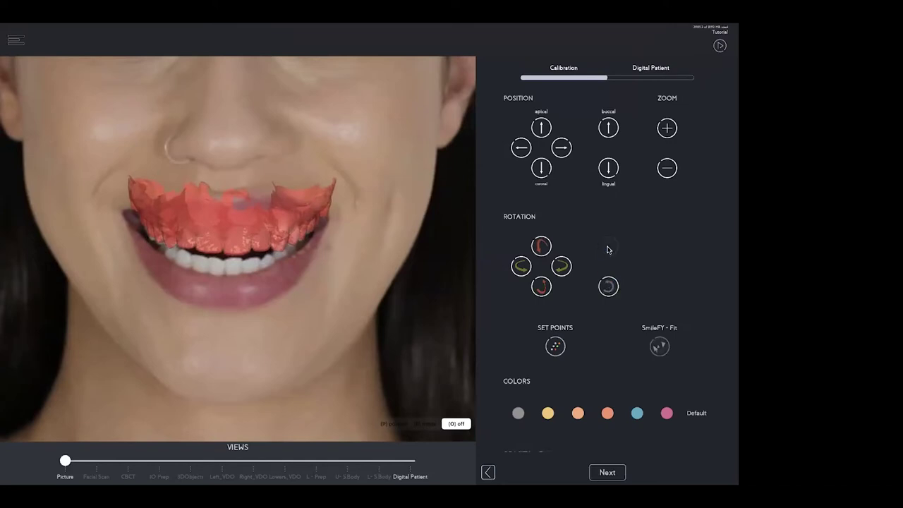
scroll(290, 259, "down", 5)
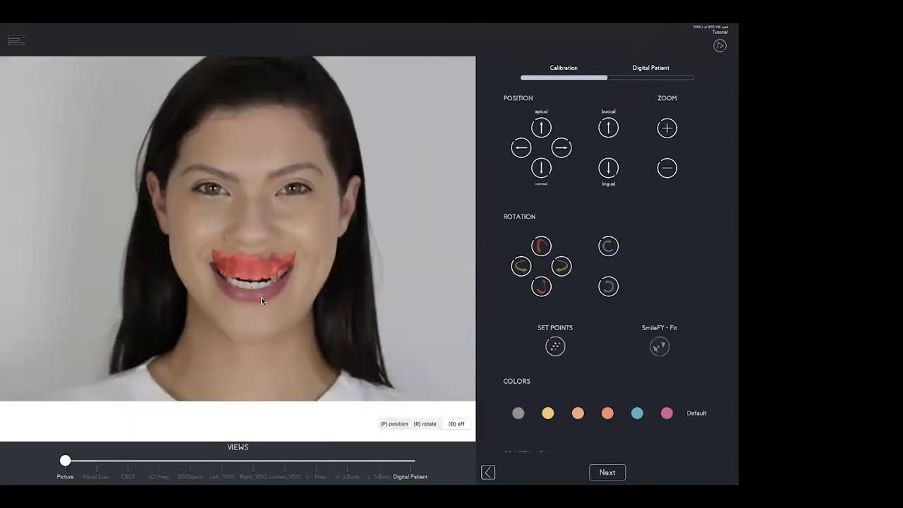
scroll(261, 302, "up", 5)
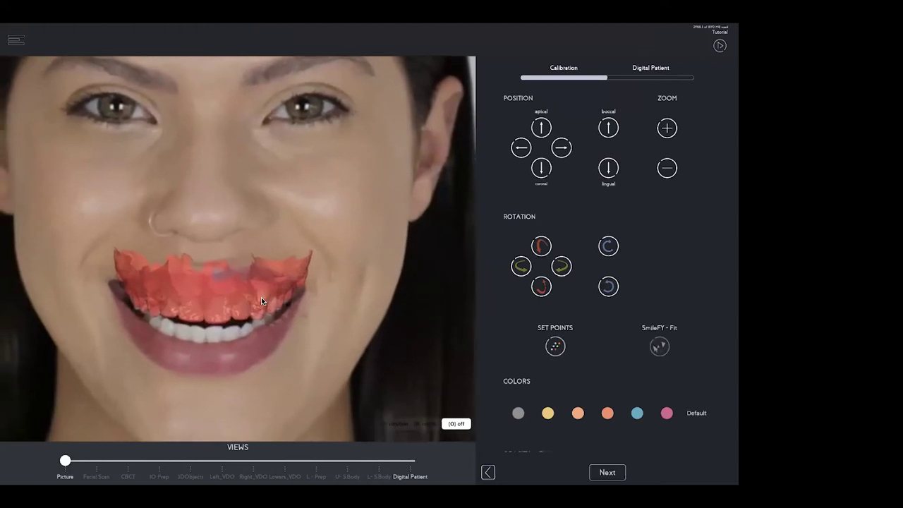
scroll(262, 299, "down", 3)
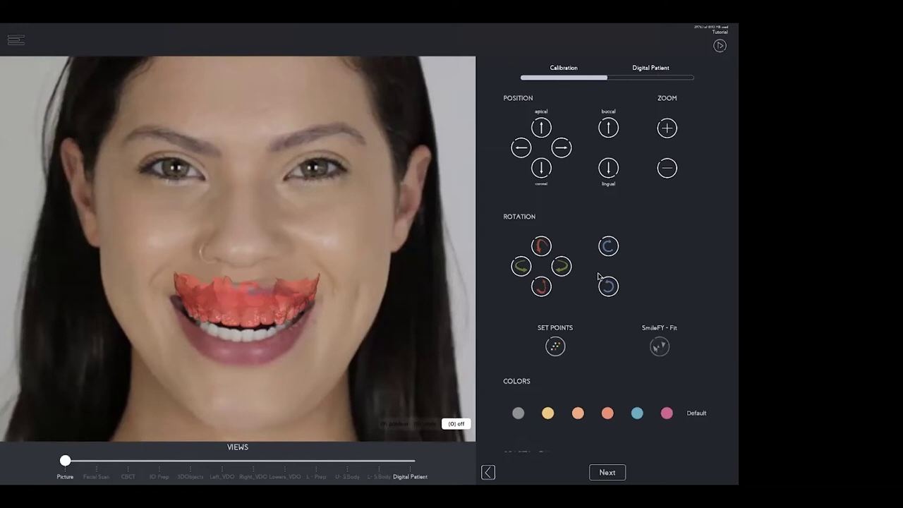
scroll(598, 276, "down", 2)
Fade the scan overlay's opacity to zero, restore it, and proceed past calibration.
left_click_drag(657, 423, 525, 424)
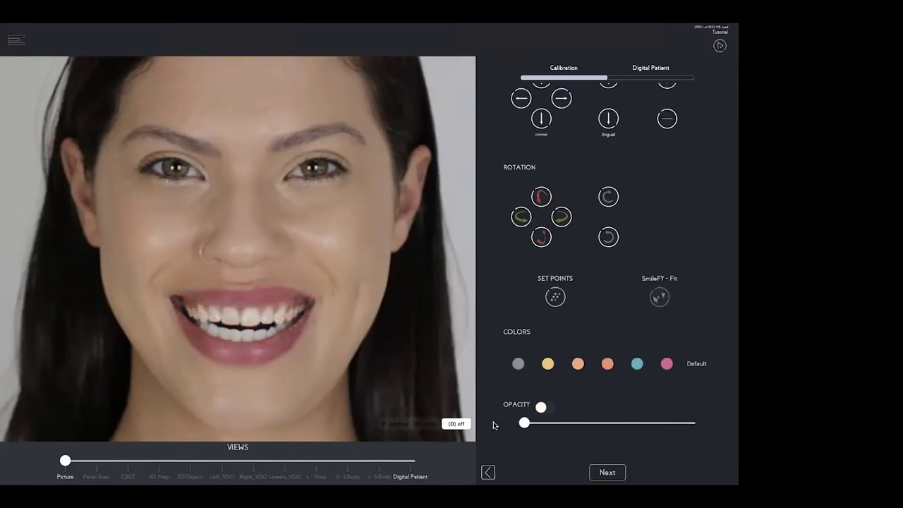
scroll(223, 302, "up", 5)
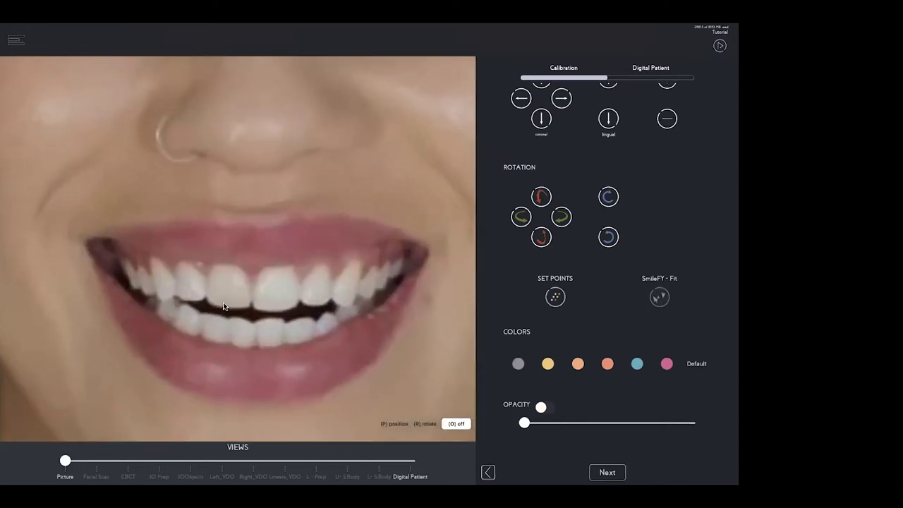
scroll(252, 282, "up", 2)
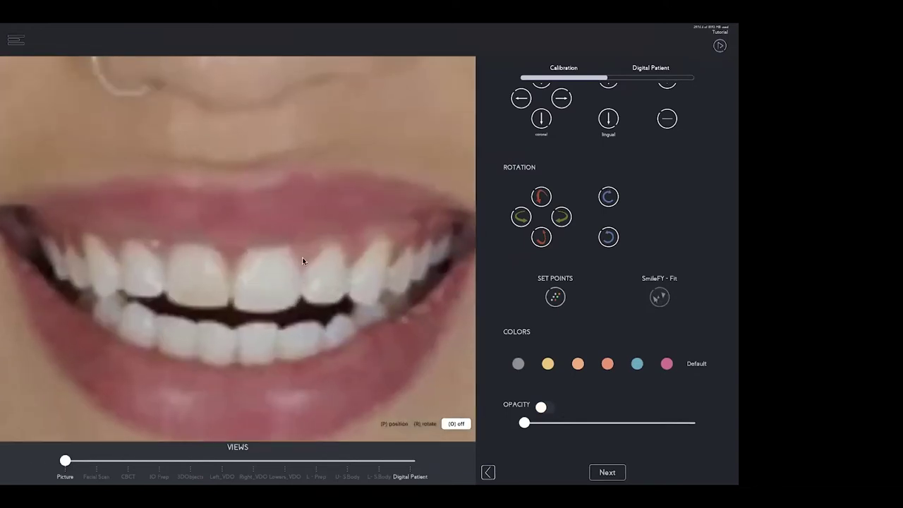
left_click_drag(524, 423, 643, 418)
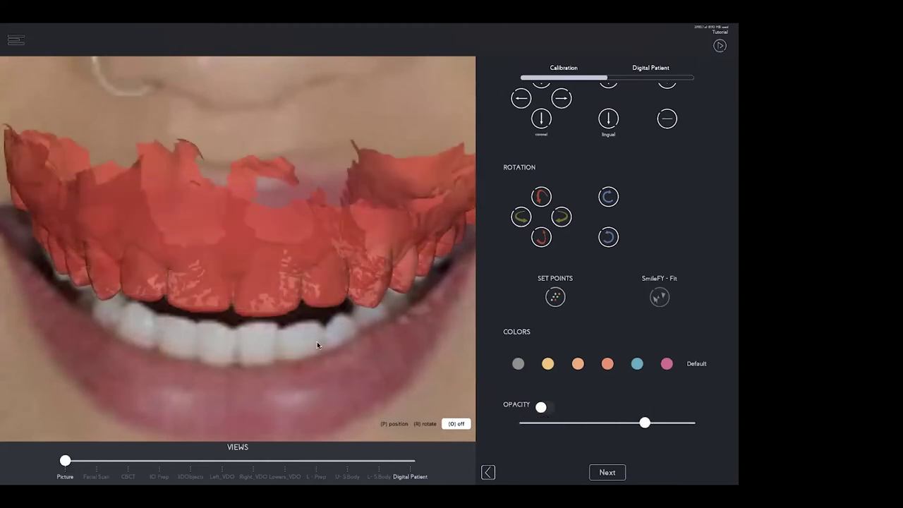
left_click(611, 473)
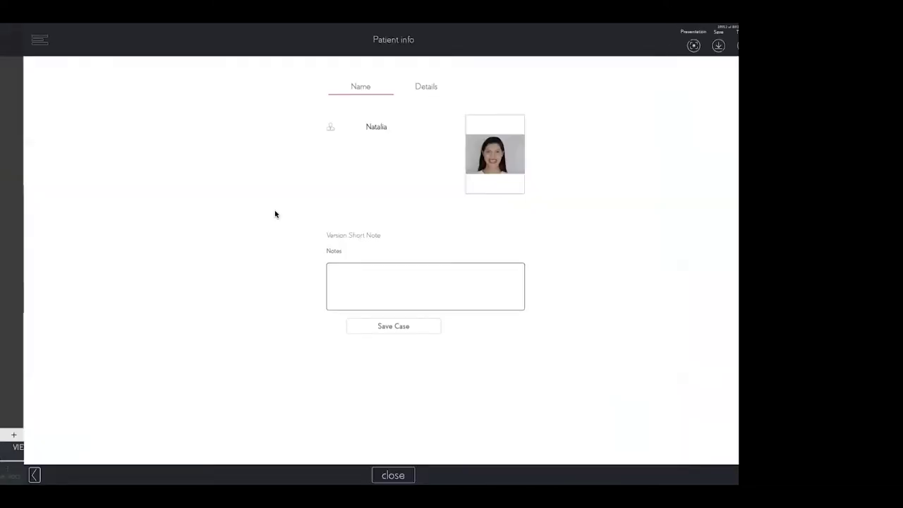
Save the calibrated case from the Patient info screen.
left_click(361, 327)
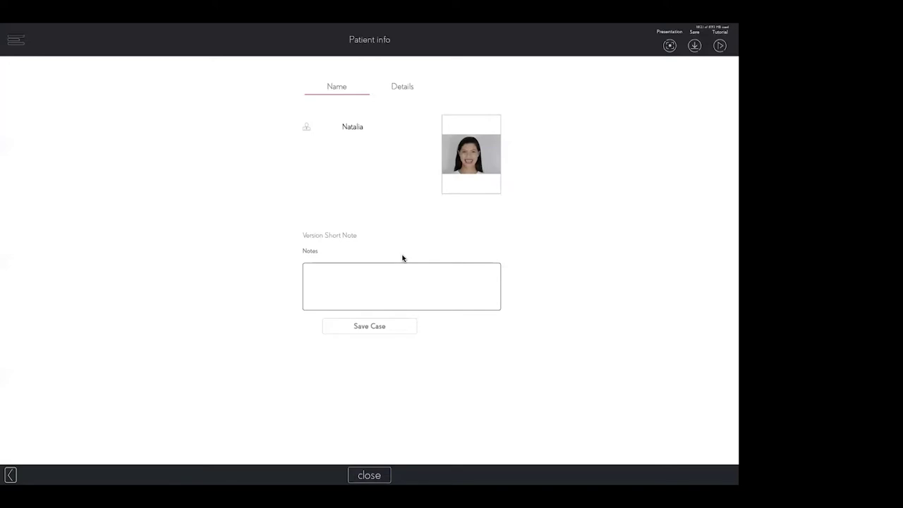
Start a new upper-teeth-only 3D Smile Design based on the digital patient.
left_click(363, 286)
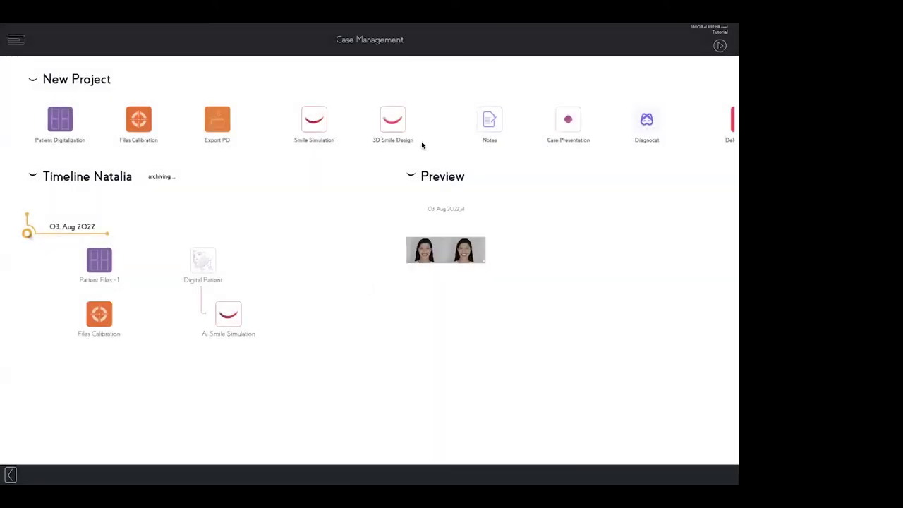
left_click(386, 129)
left_click(370, 292)
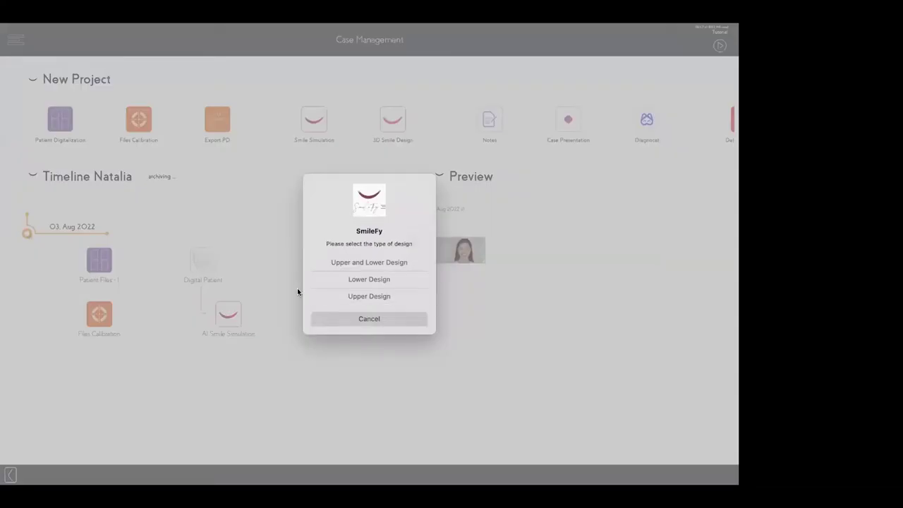
left_click(371, 298)
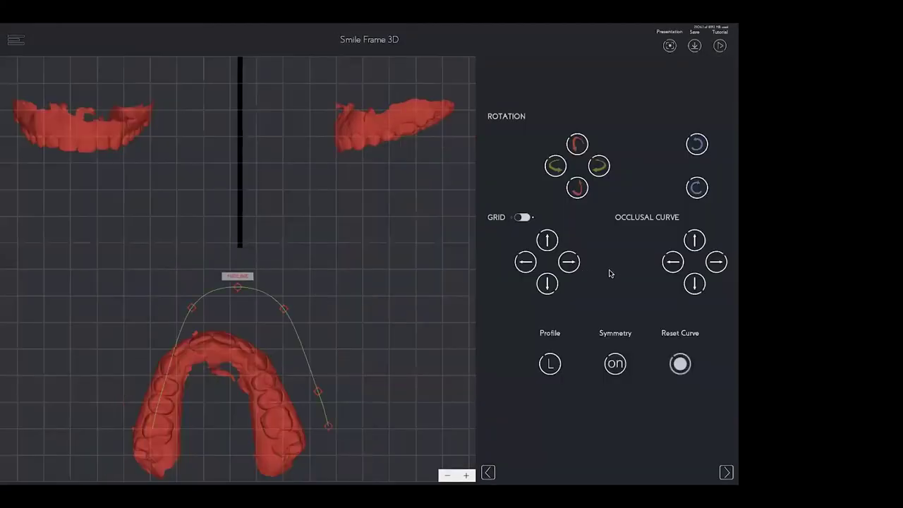
left_click(578, 188)
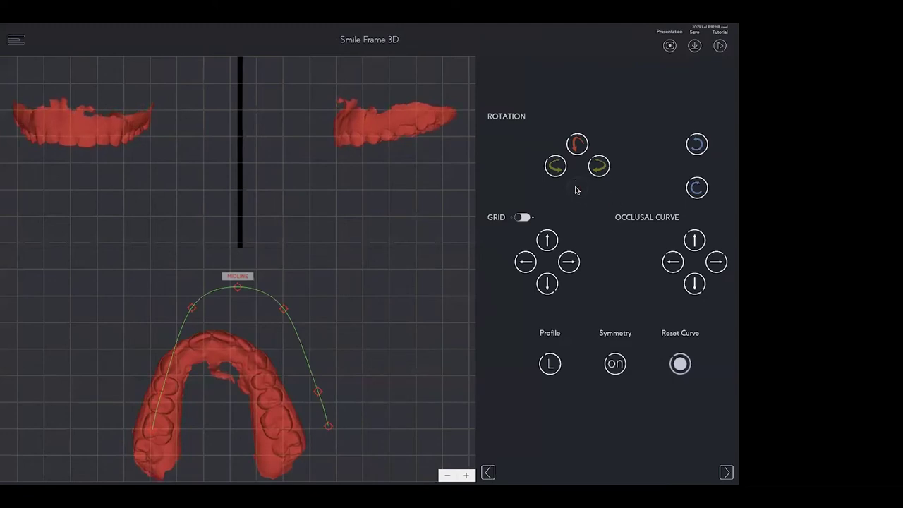
Shift the occlusal curve left, disable Symmetry, and reshape its sides and midline along the arch.
left_click(672, 262)
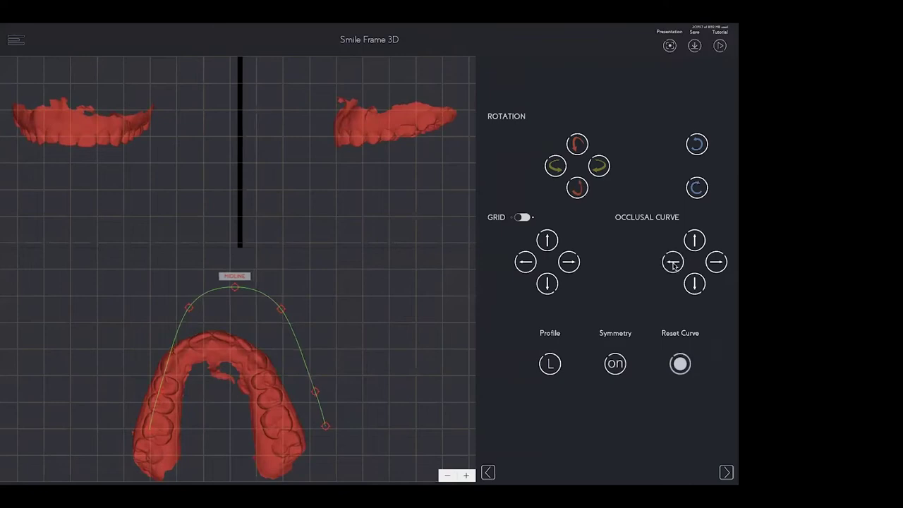
left_click(666, 259)
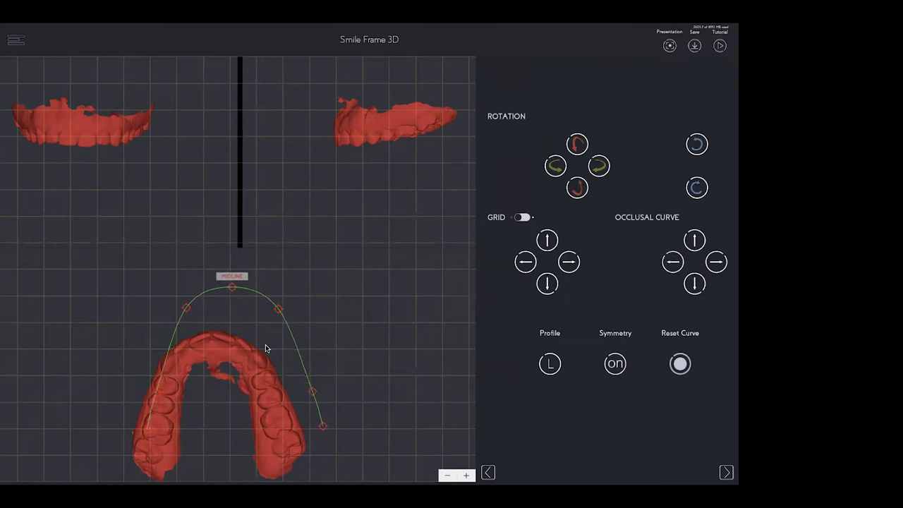
left_click_drag(145, 433, 134, 459)
left_click(620, 369)
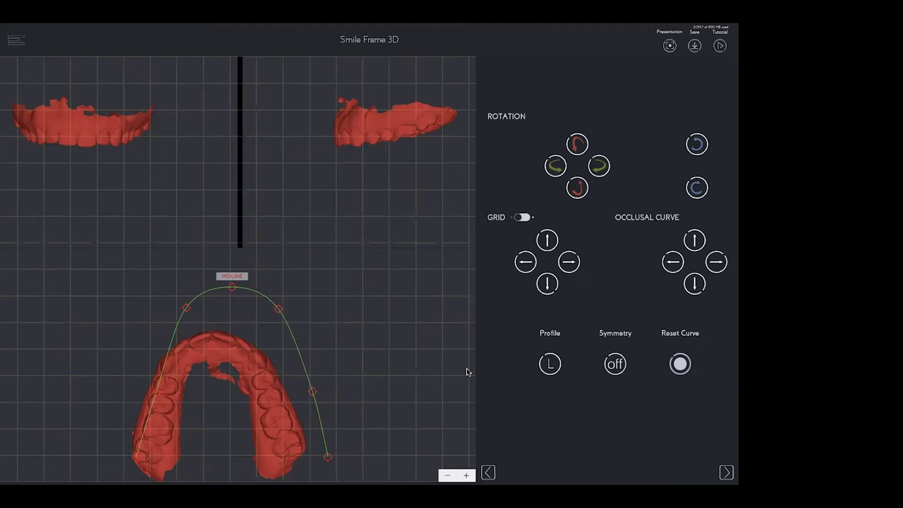
left_click_drag(327, 458, 297, 450)
left_click_drag(313, 392, 275, 397)
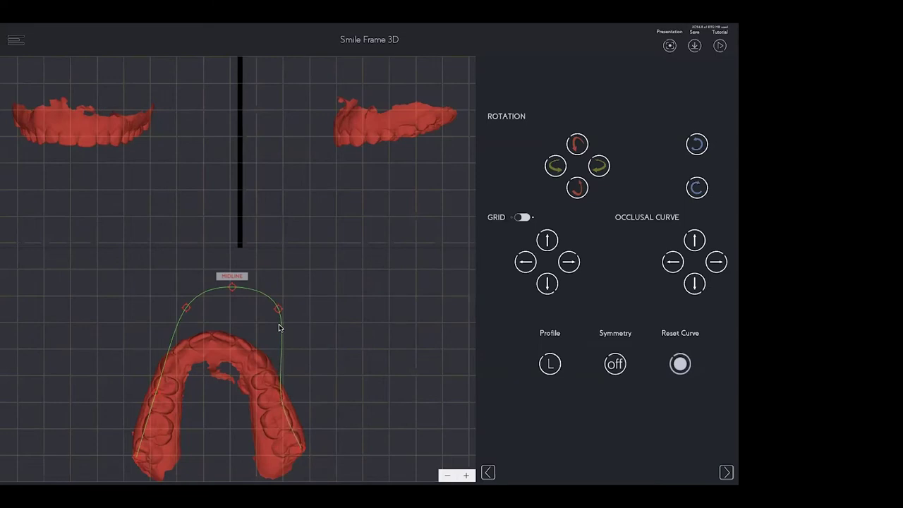
left_click_drag(279, 311, 252, 357)
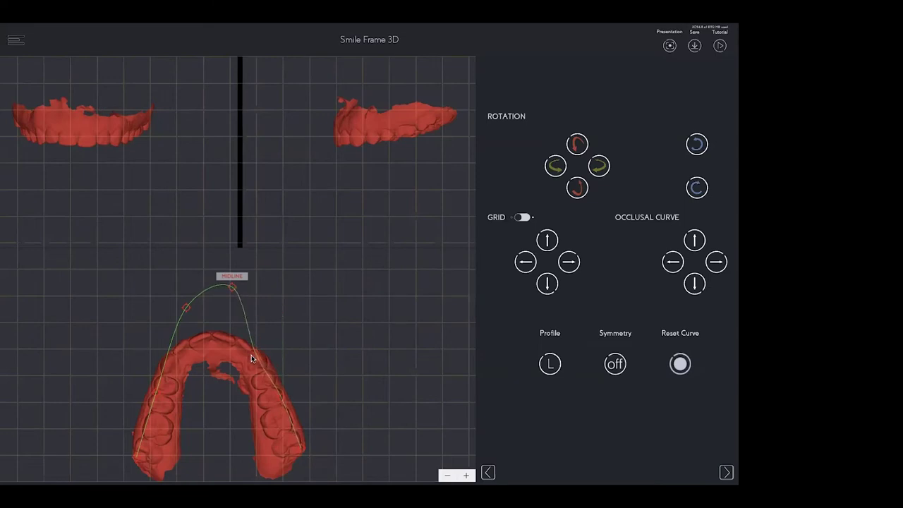
left_click(225, 334)
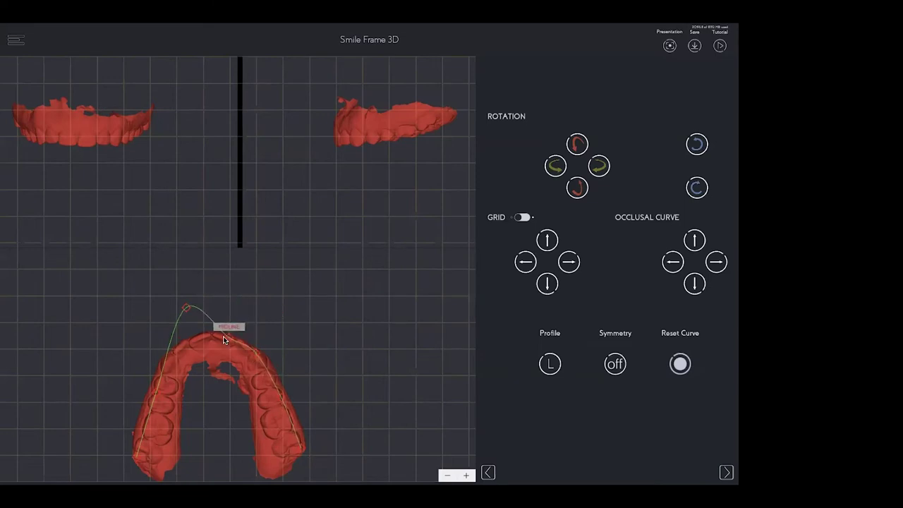
left_click_drag(178, 351, 170, 355)
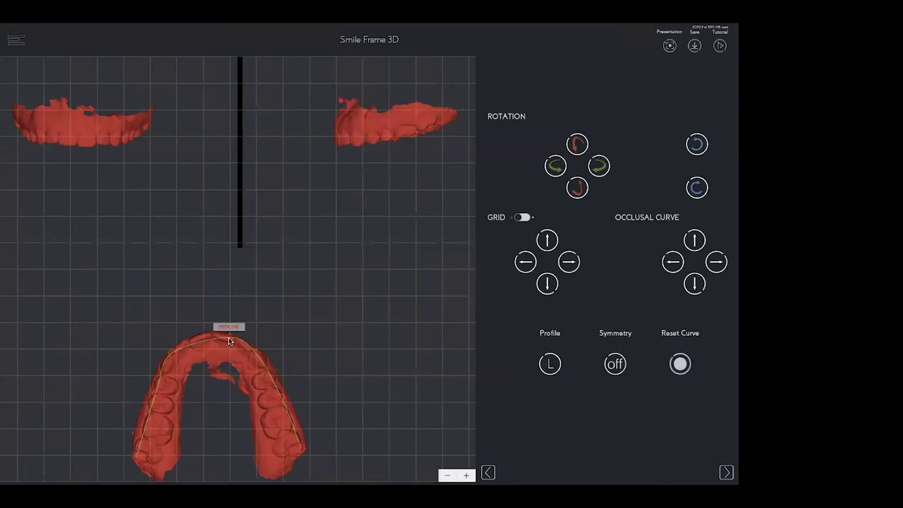
Nudge the MIDLINE left and raise the Occlusal Angle slider to about midway.
left_click_drag(229, 341, 209, 334)
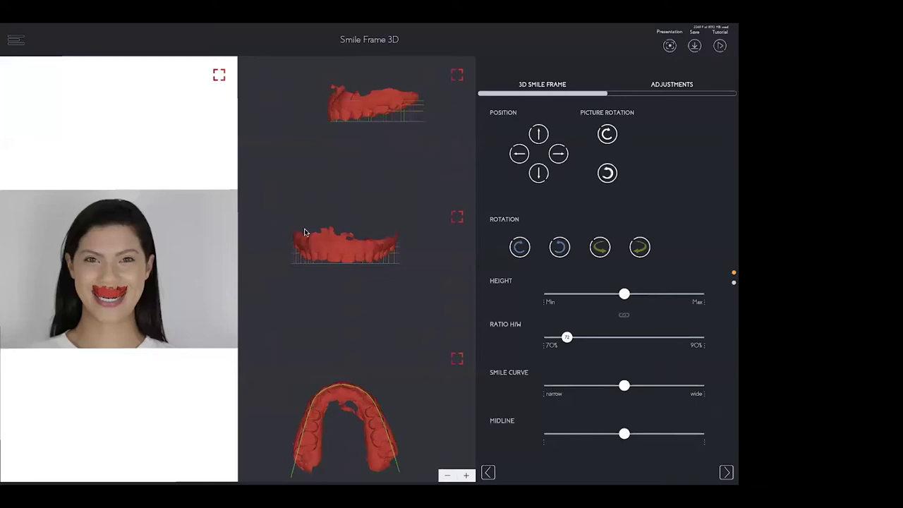
scroll(563, 387, "down", 3)
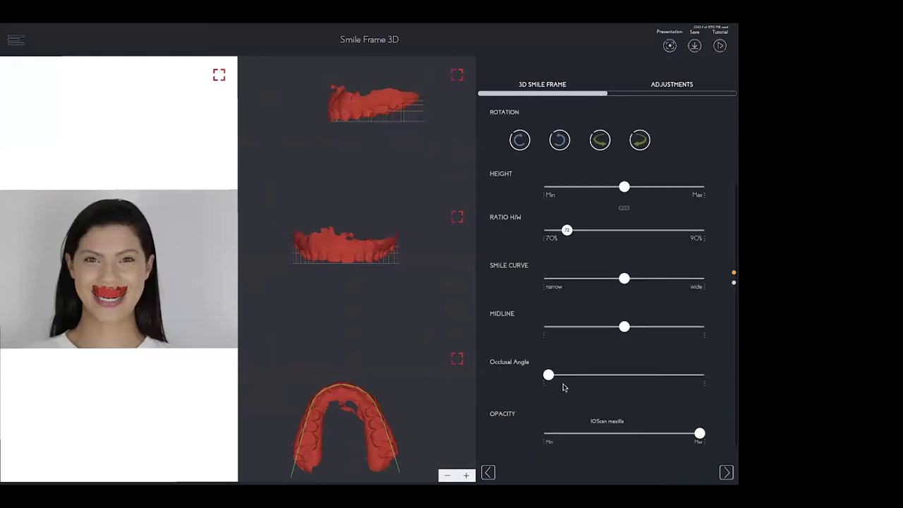
left_click_drag(548, 376, 606, 375)
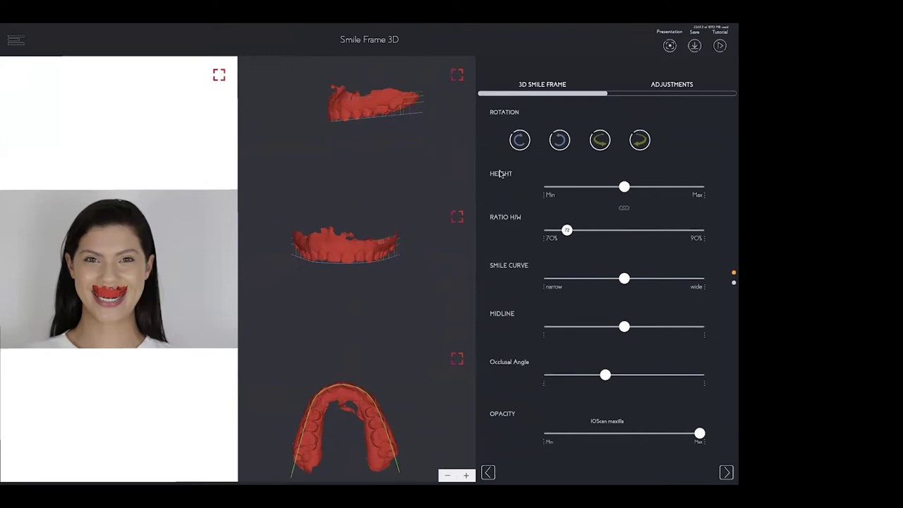
scroll(99, 293, "up", 5)
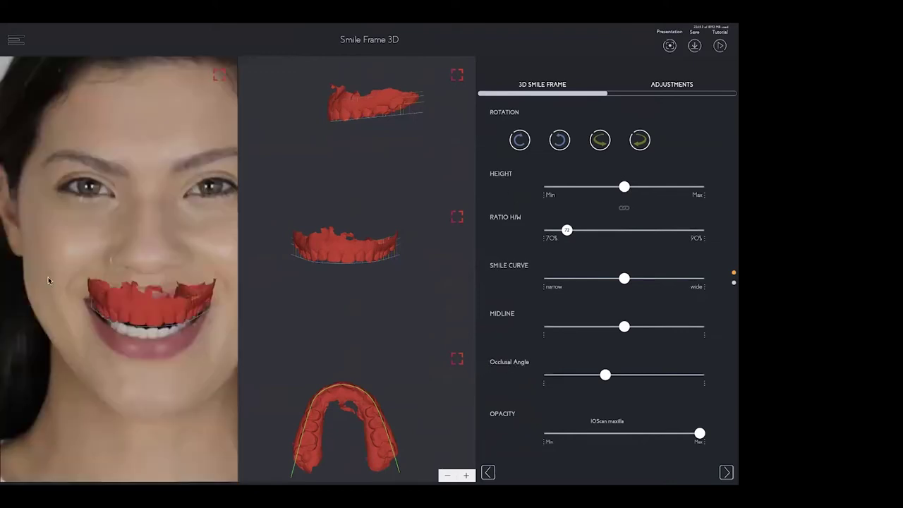
Shorten the smile frame to H/W ratio 77, shift its midline left, and nudge it down.
scroll(155, 322, "up", 3)
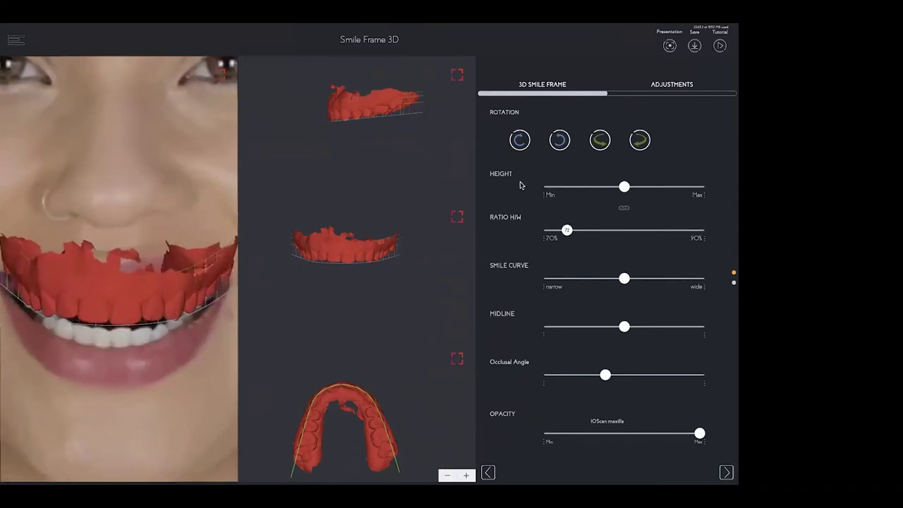
left_click_drag(624, 187, 600, 187)
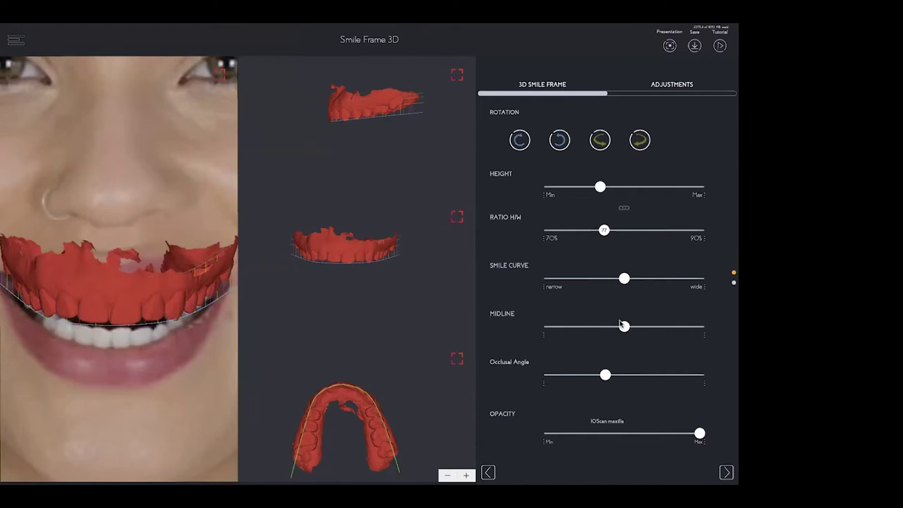
left_click_drag(620, 324, 599, 325)
scroll(523, 170, "up", 3)
left_click(539, 185)
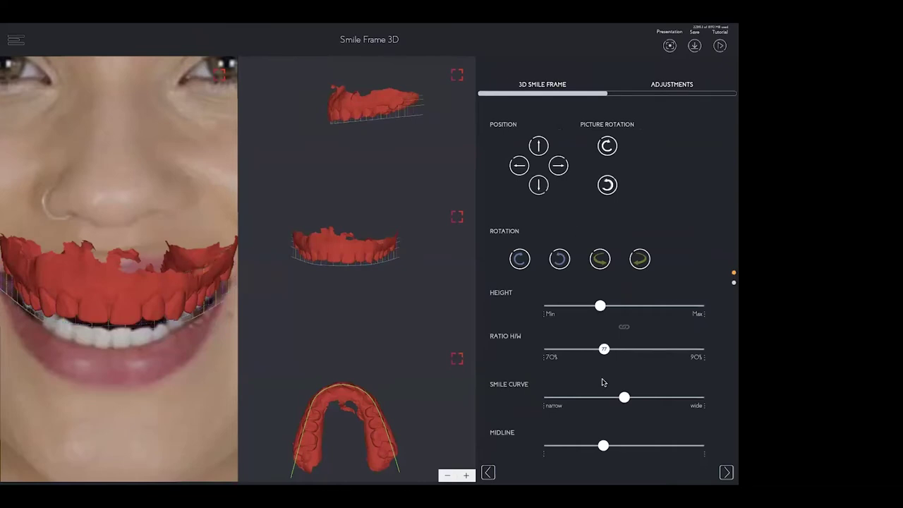
Widen the smile curve and steepen the occlusal angle further.
mouse_move(624, 397)
left_mouse_down()
mouse_move(662, 397)
mouse_move(624, 400)
left_mouse_up()
scroll(586, 398, "down", 1)
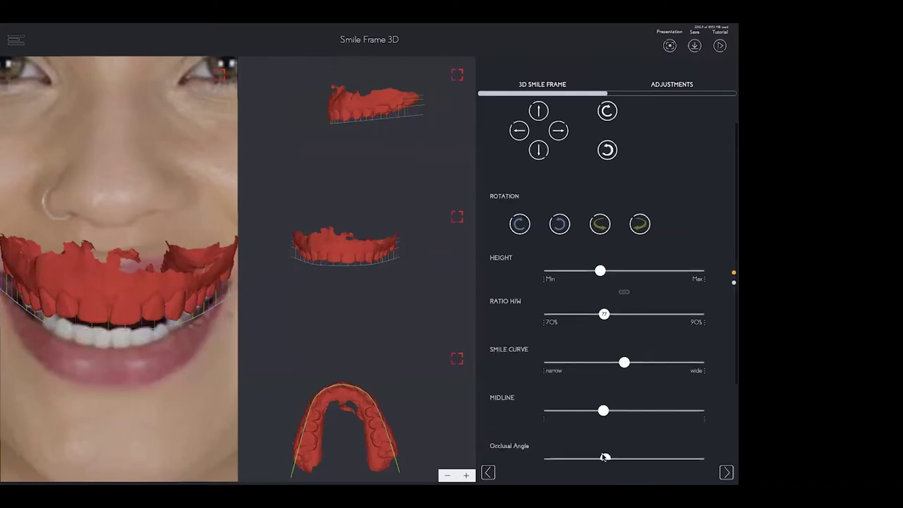
scroll(605, 458, "down", 3)
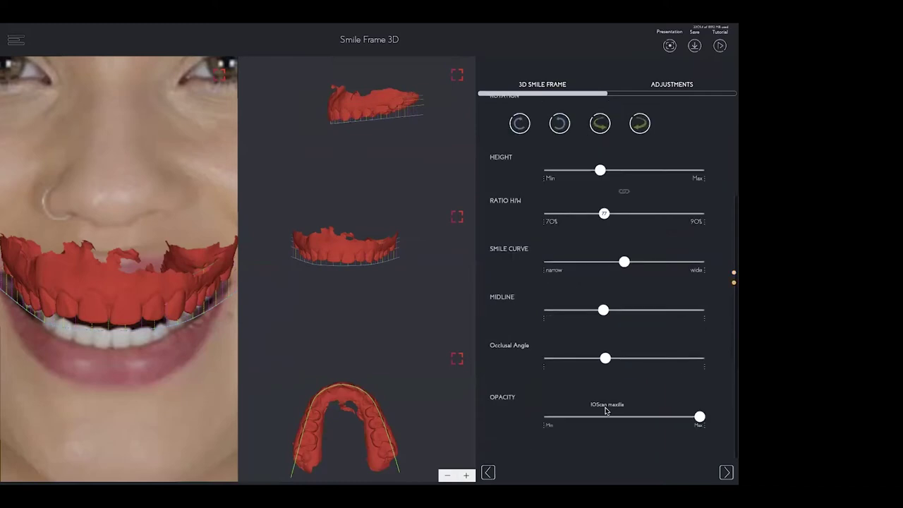
left_click_drag(605, 358, 639, 359)
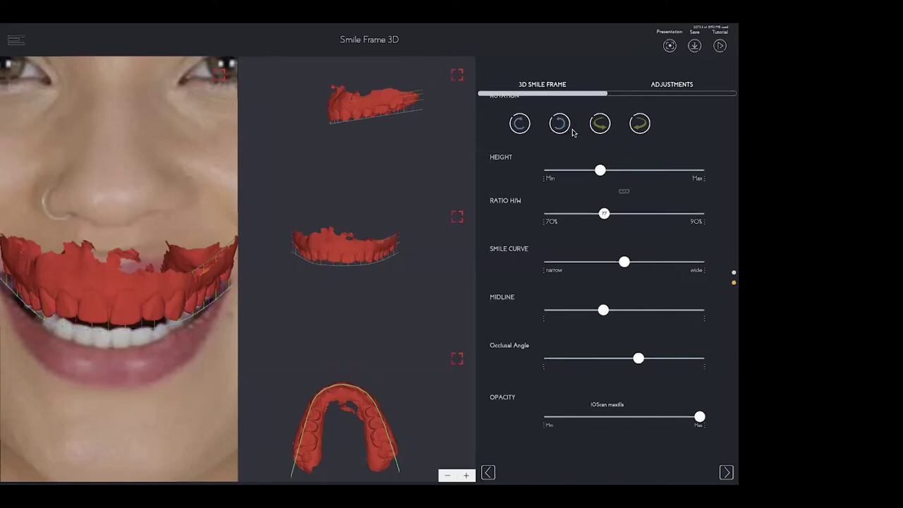
left_click(669, 85)
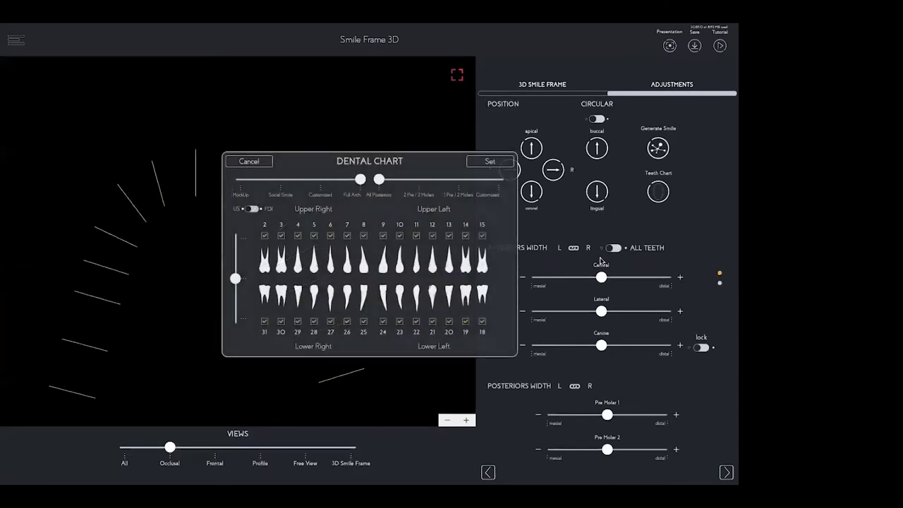
Apply the Social Smile tooth set, narrow the canine, shift buccally, and generate template teeth.
left_click(280, 183)
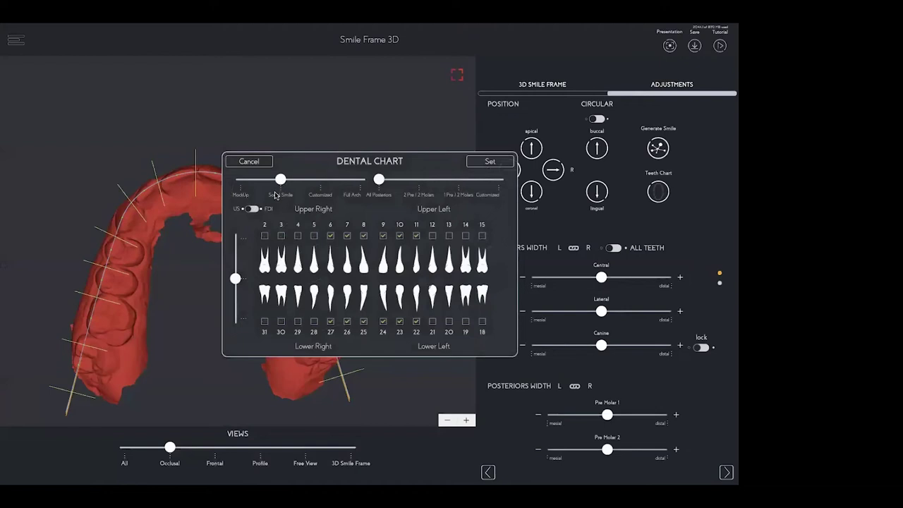
left_click(486, 161)
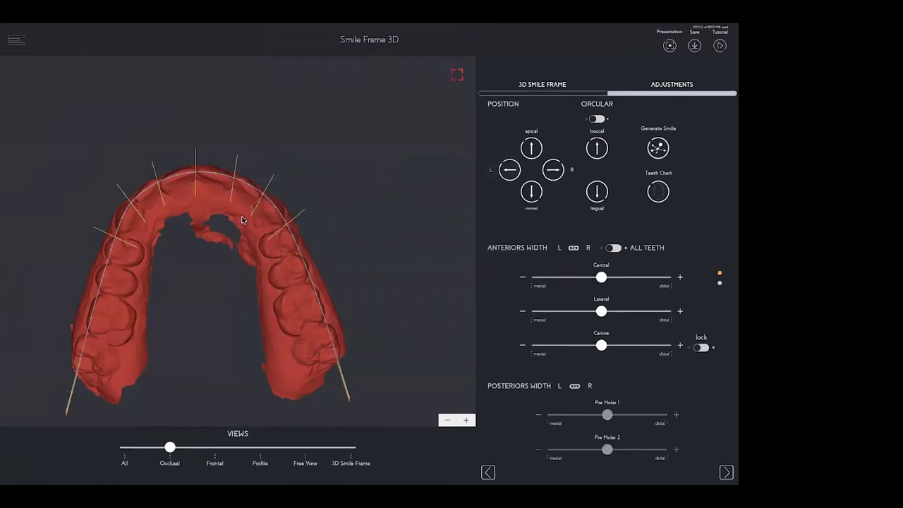
left_click(521, 346)
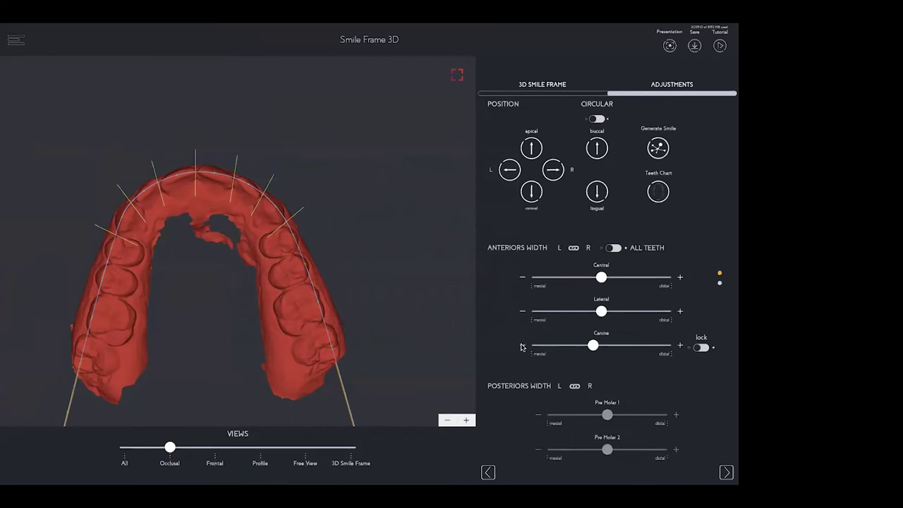
left_click(597, 148)
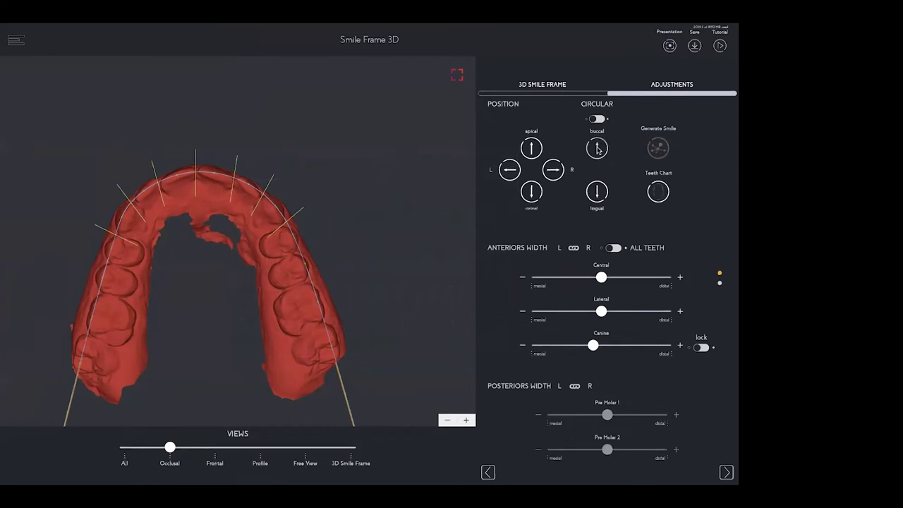
left_click(658, 148)
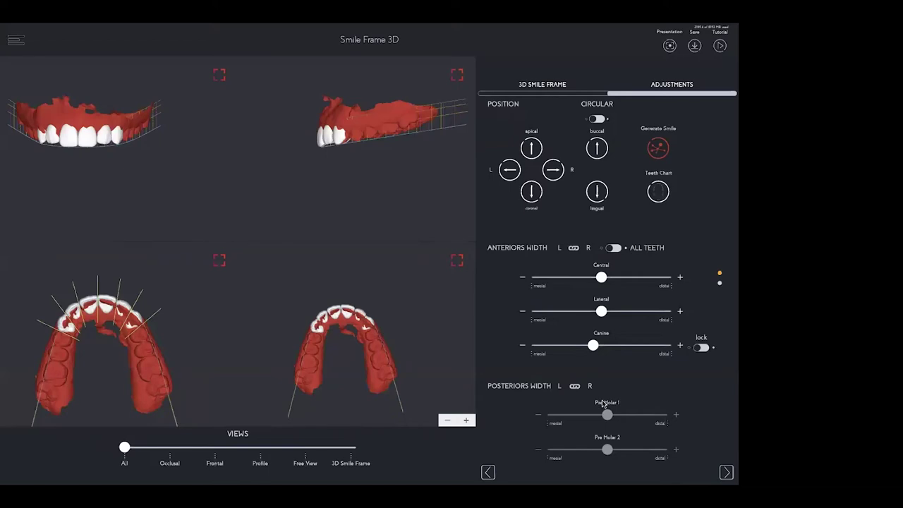
left_click(726, 473)
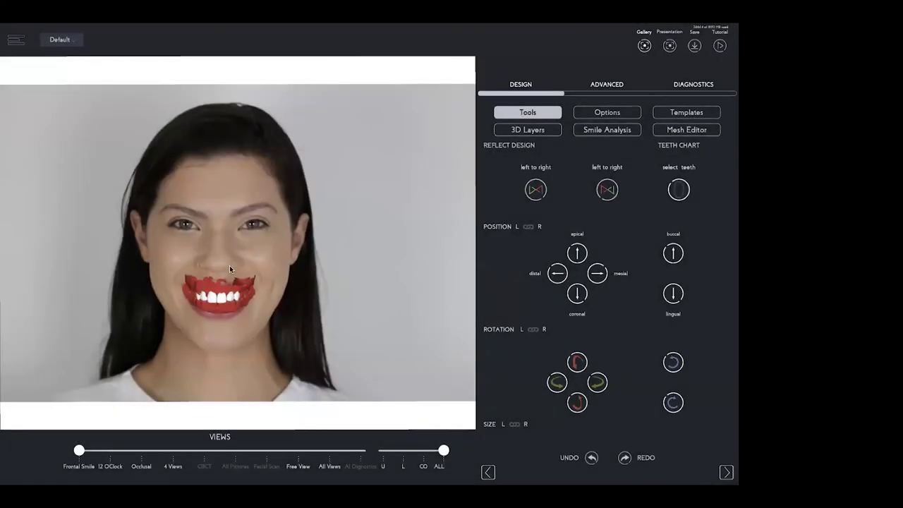
Switch the workflow preset from Default to MockUp & Shells.
scroll(229, 266, "up", 5)
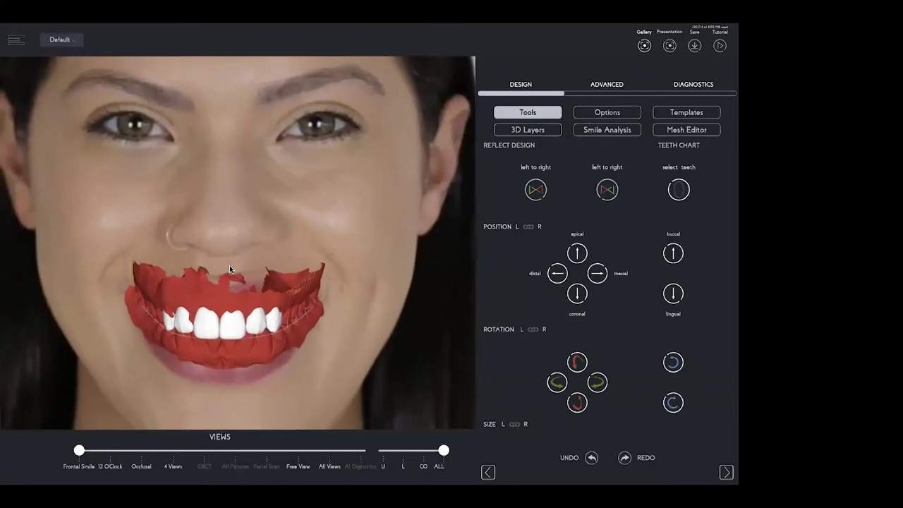
scroll(229, 265, "down", 6)
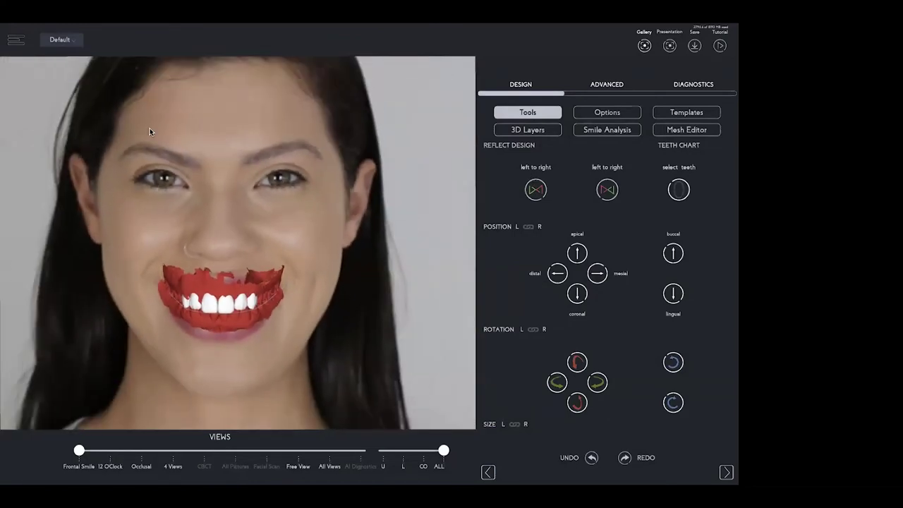
left_click(61, 40)
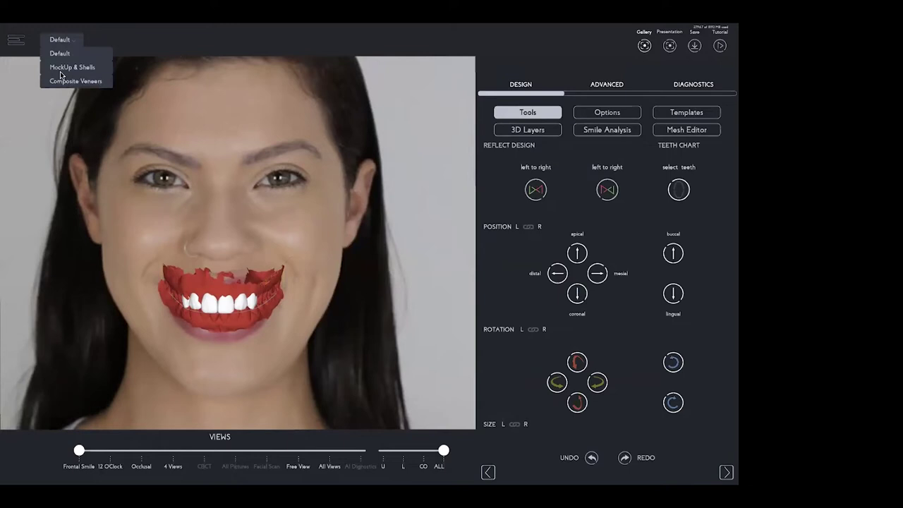
left_click(64, 65)
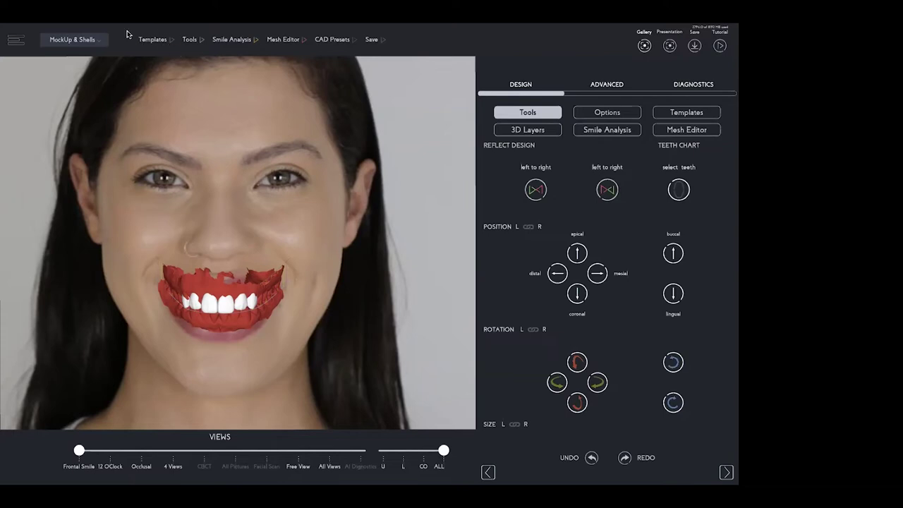
left_click(151, 41)
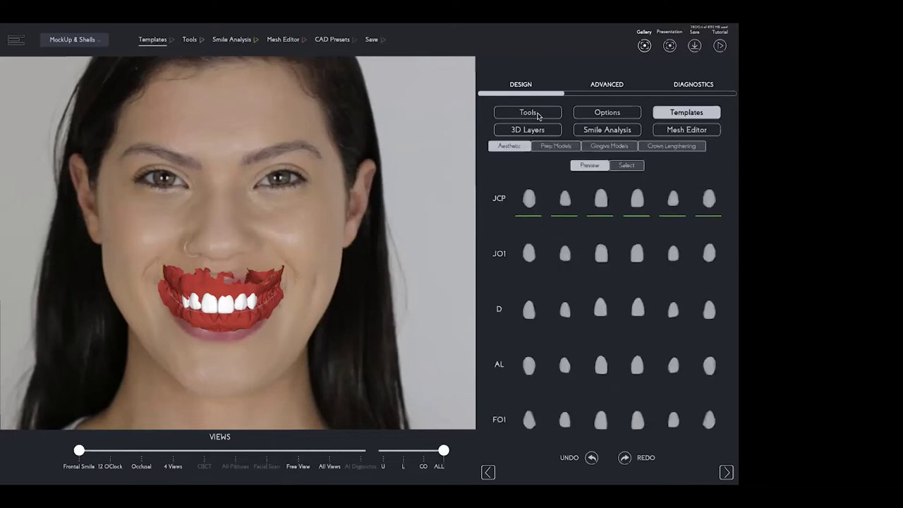
left_click(499, 255)
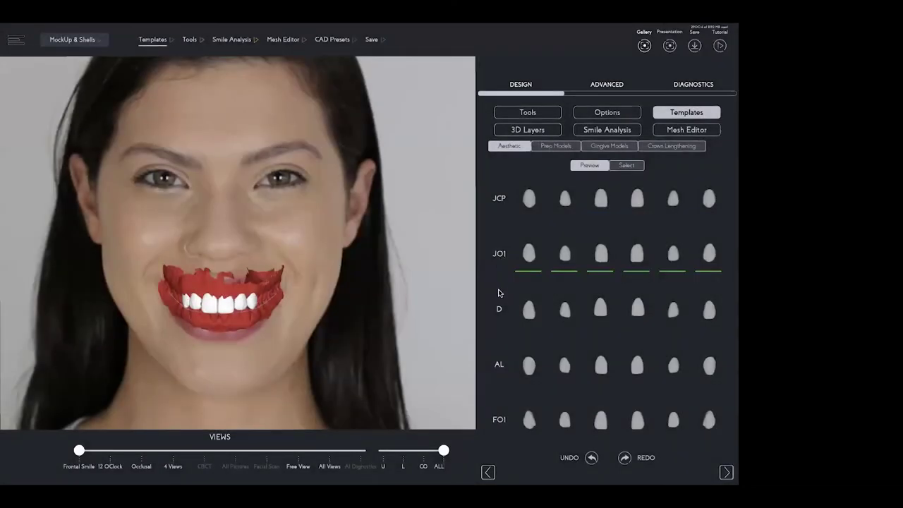
left_click(499, 311)
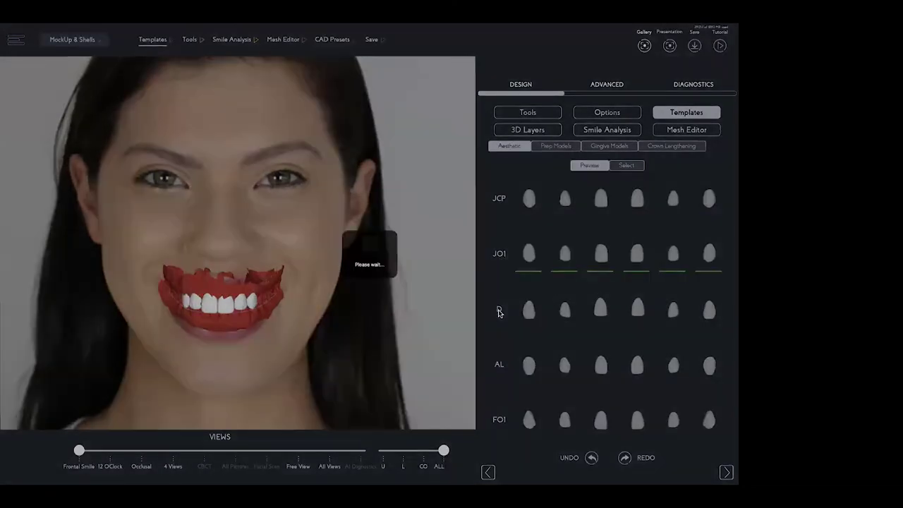
left_click(605, 311)
left_click_drag(364, 311, 421, 314)
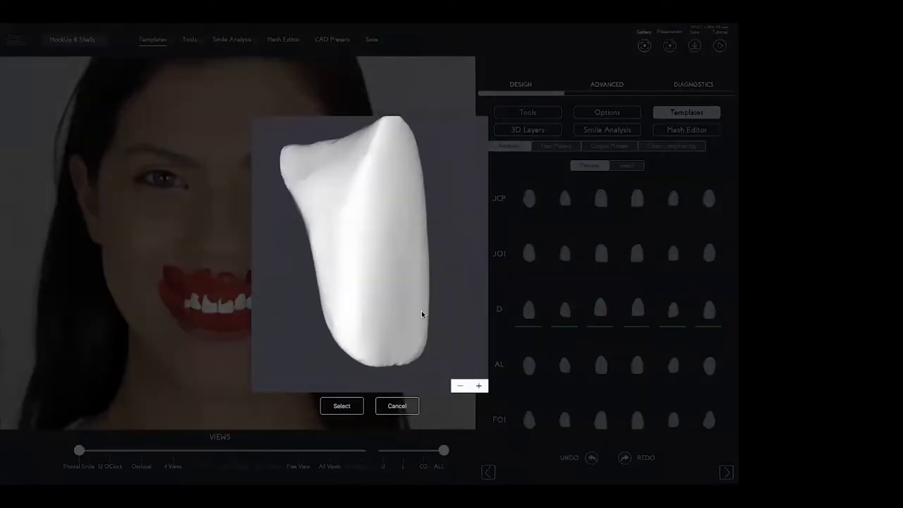
left_click(397, 406)
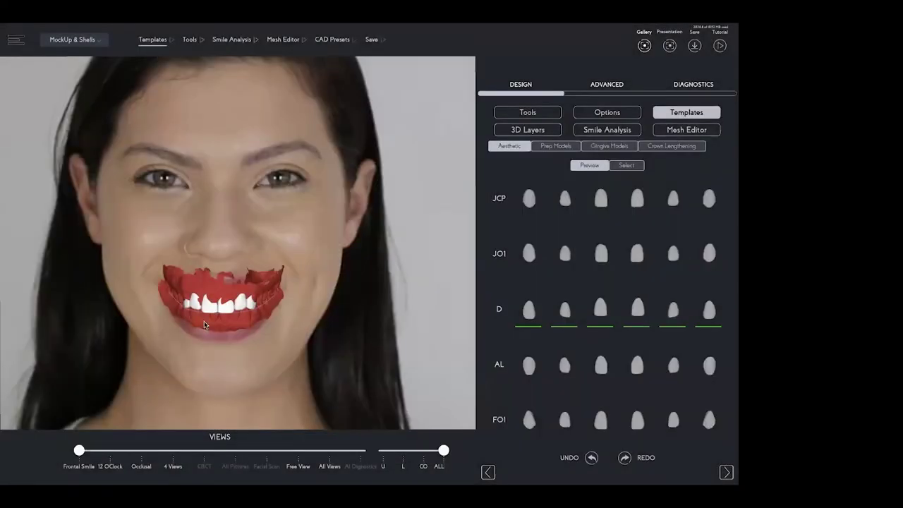
left_click(501, 366)
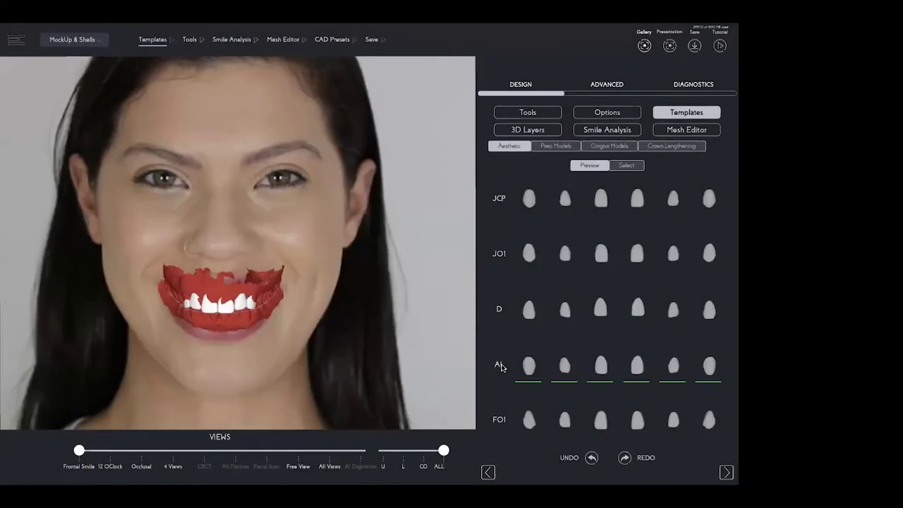
left_click(500, 200)
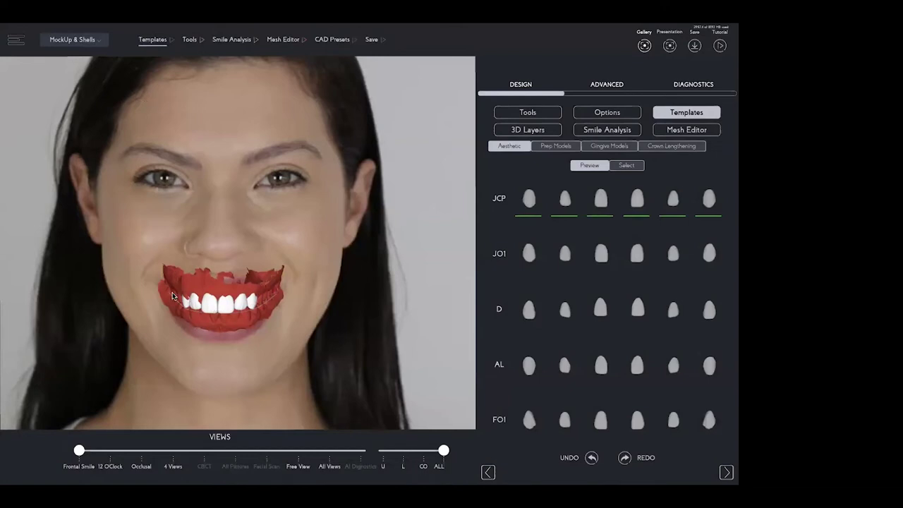
left_click(190, 40)
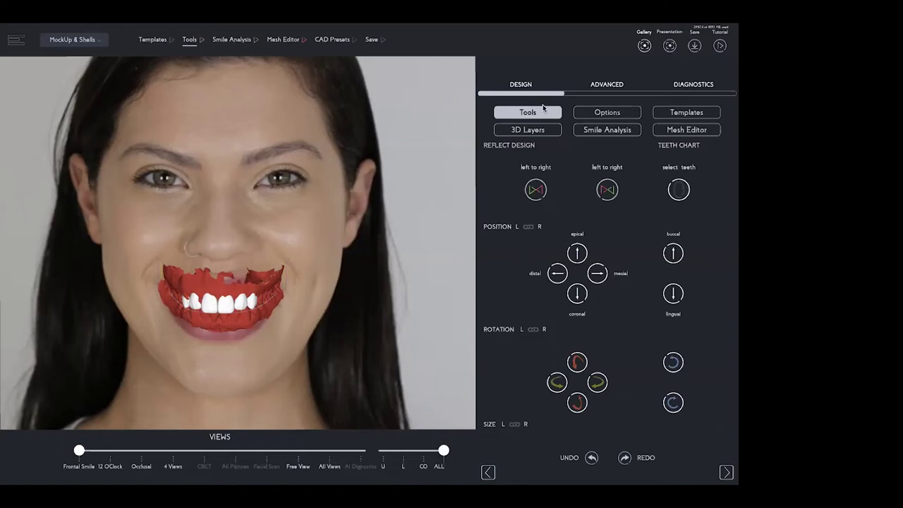
Turn on group mode under Options, then back in Tools pick the mockup teeth to adjust.
left_click(607, 112)
left_click(542, 163)
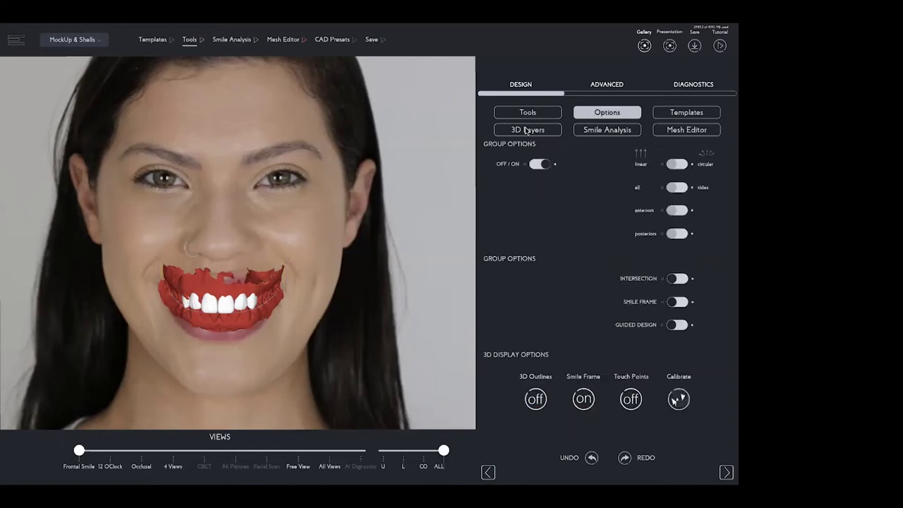
left_click(528, 113)
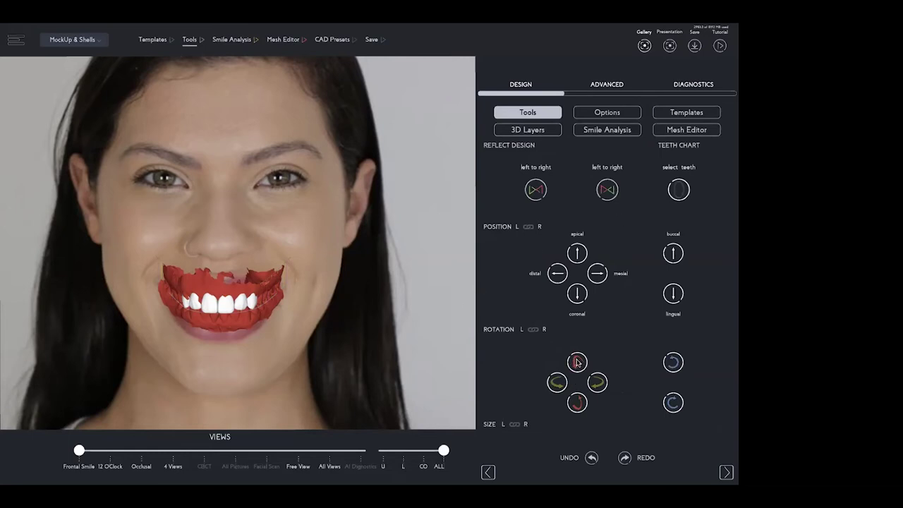
left_click(223, 309)
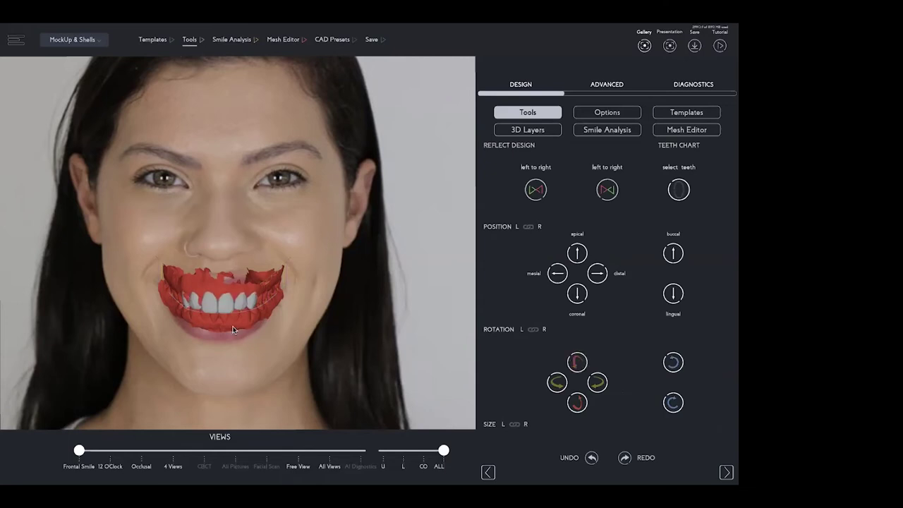
Zoom into the mouth, enable group mode, and select the small tooth at the left end.
scroll(201, 296, "up", 3)
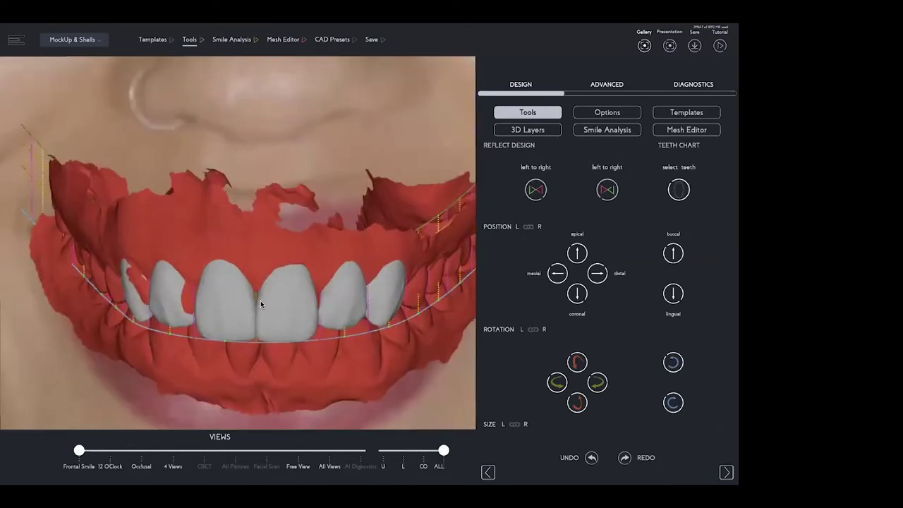
left_click(609, 113)
left_click(540, 163)
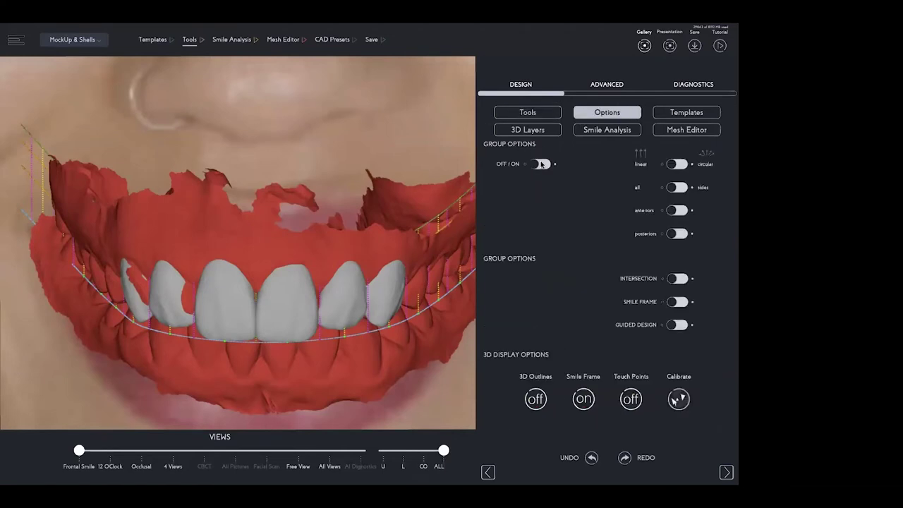
left_click(528, 113)
left_click(136, 296)
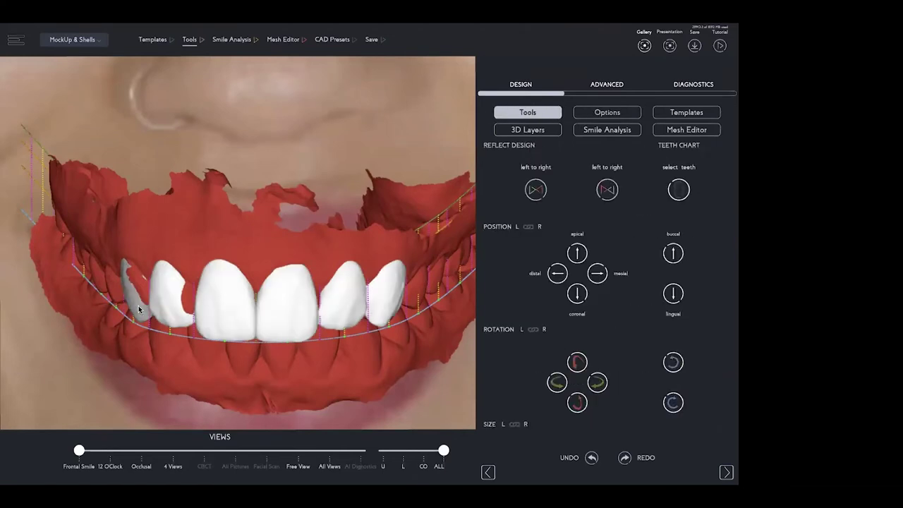
Move the left-end tooth buccally, rotate it twice, then shift it mesially and lingually.
left_click(674, 254)
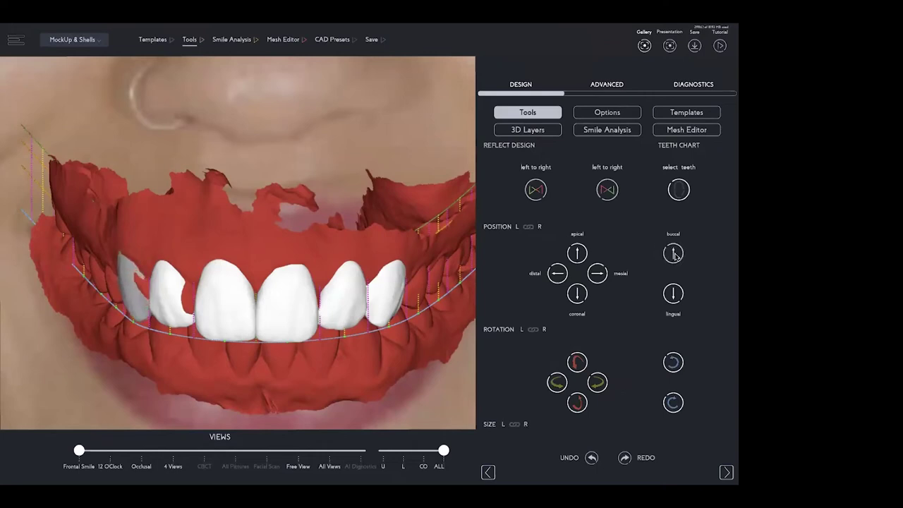
left_click(577, 402)
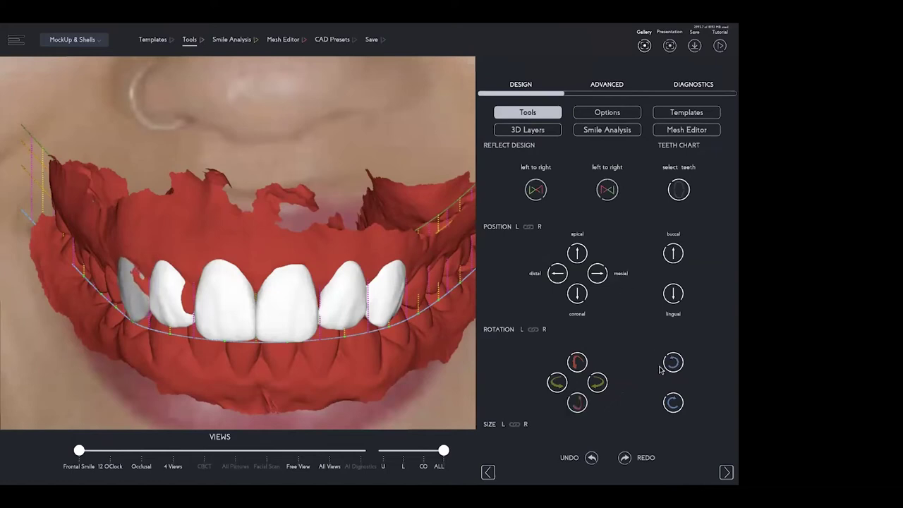
left_click(673, 403)
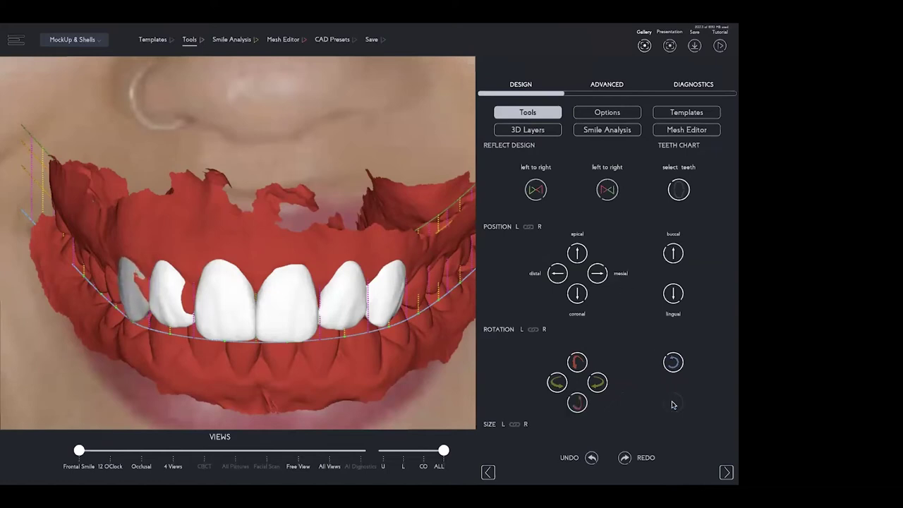
left_click(597, 274)
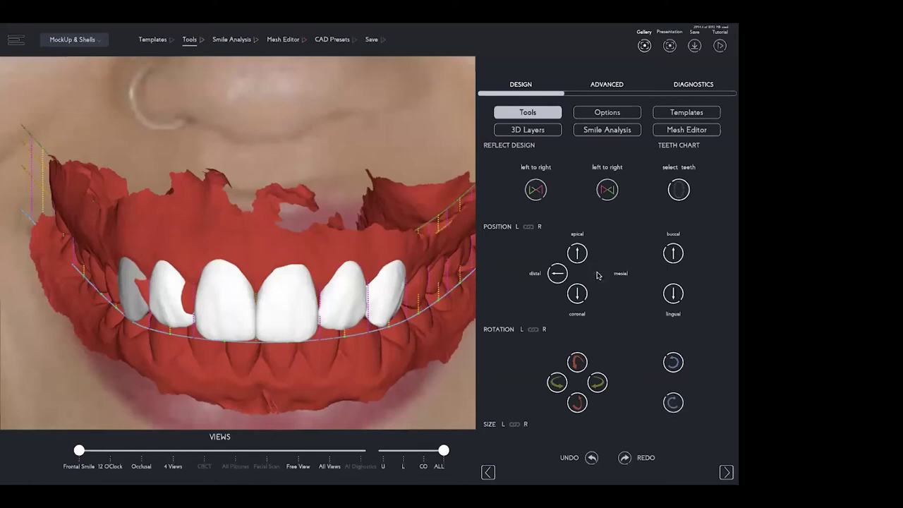
left_click(593, 273)
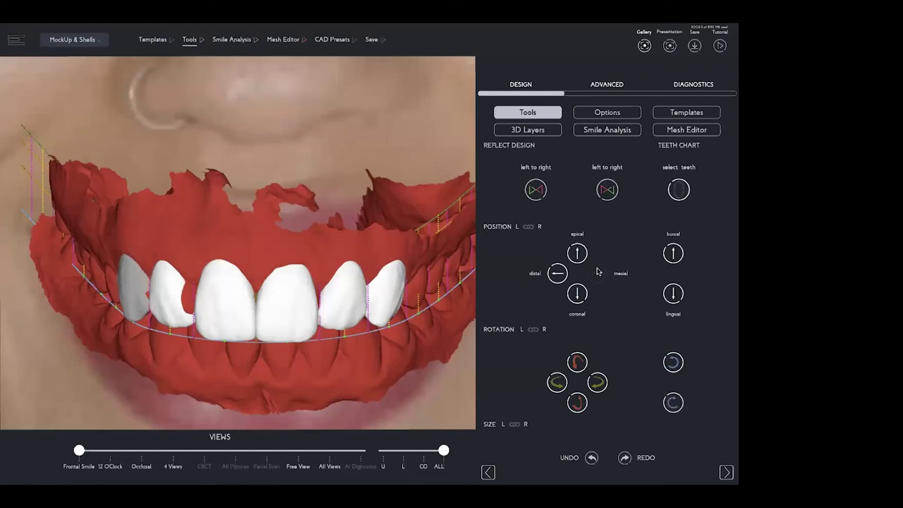
left_click(672, 293)
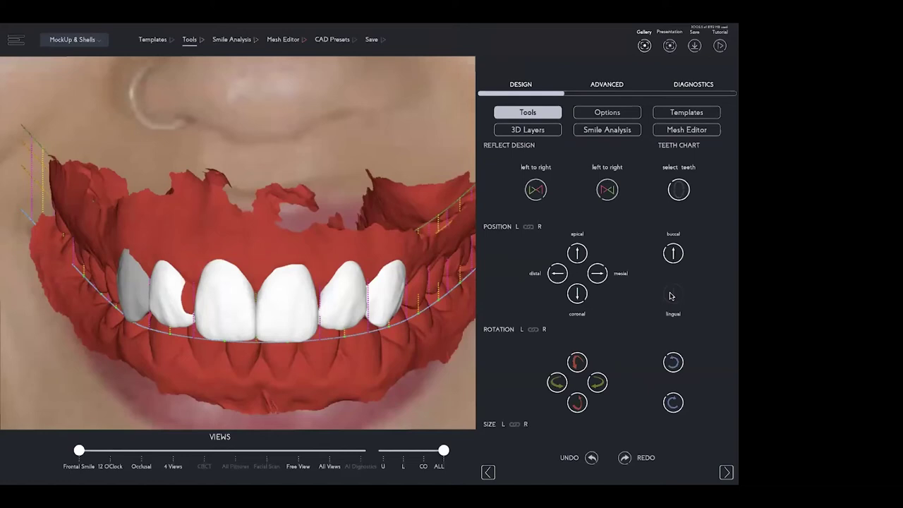
scroll(362, 265, "down", 5)
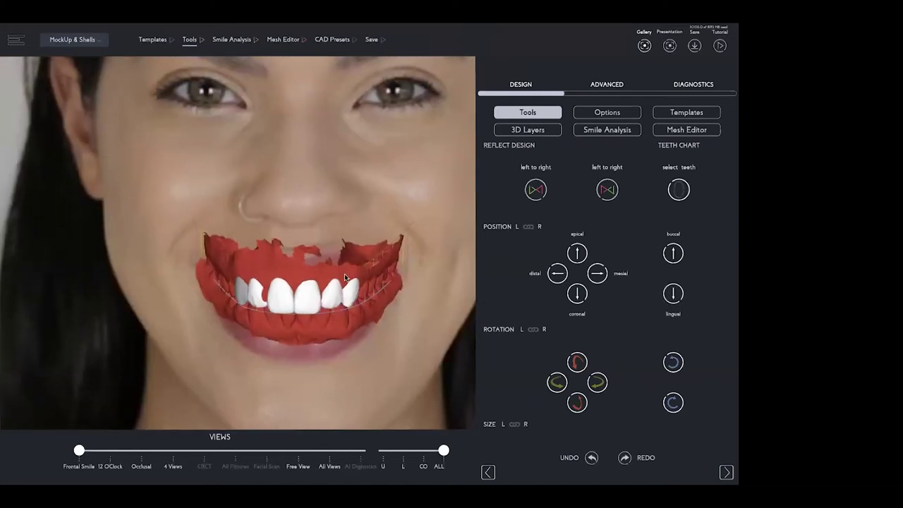
Check both lateral teeth, zoom out, and set the Views slider to 4 Views.
left_click(349, 297)
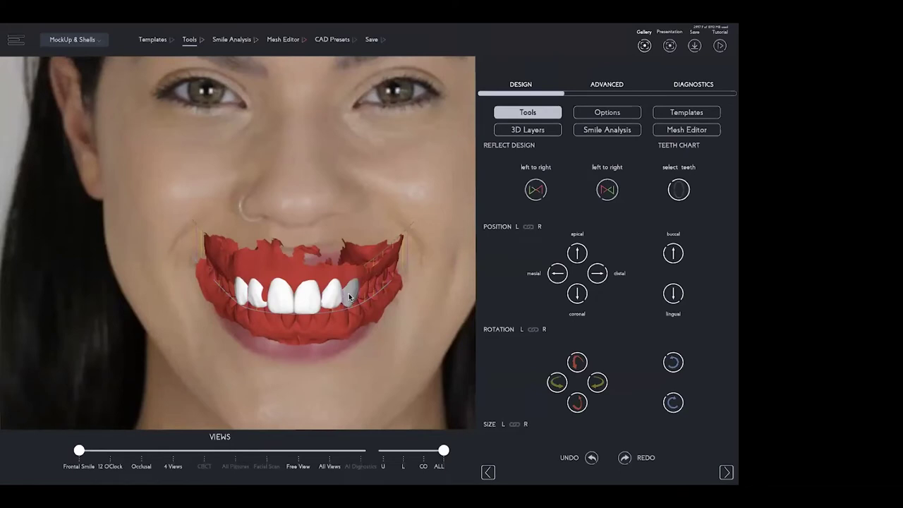
left_click(237, 297)
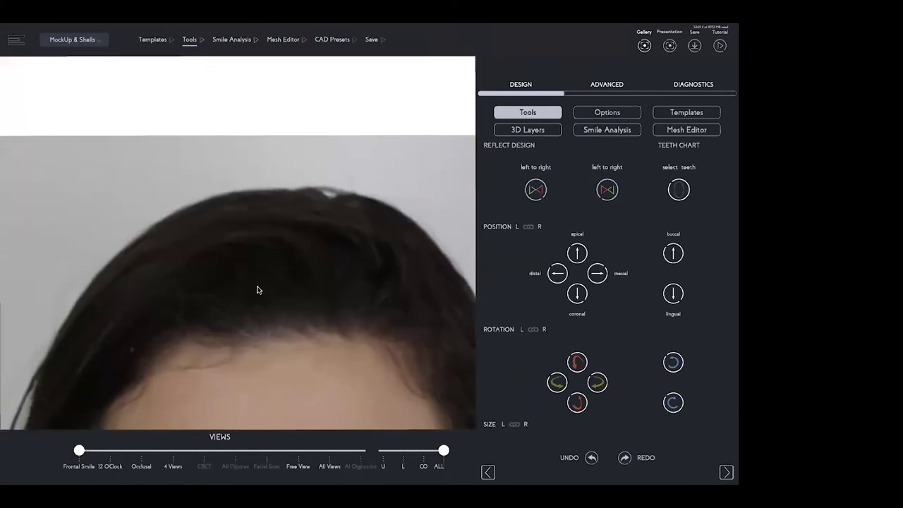
scroll(257, 286, "down", 5)
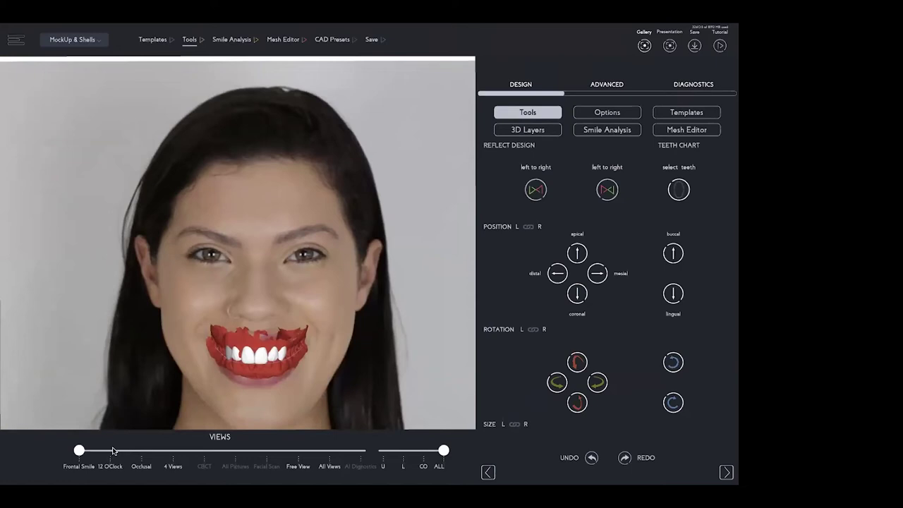
left_click(174, 451)
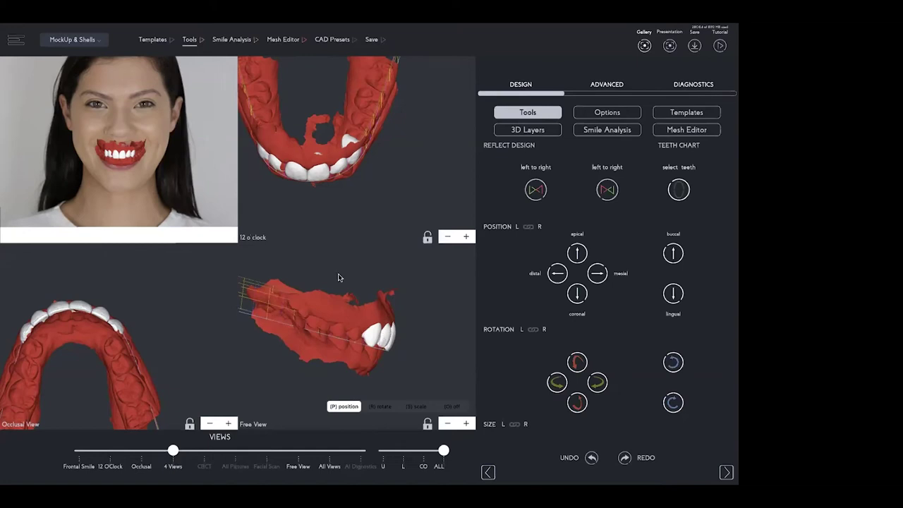
In the 12 o'clock view, increase the height of two teeth with Size height +.
left_click(276, 165)
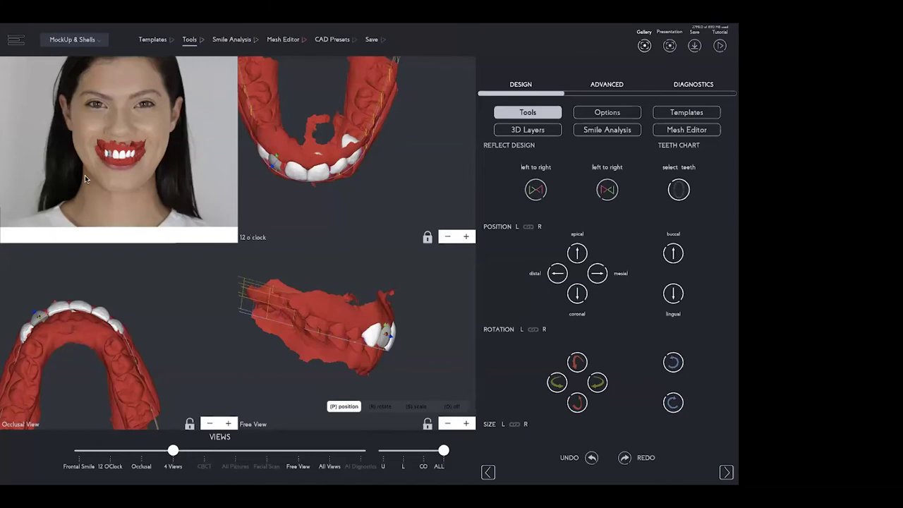
scroll(621, 335, "down", 3)
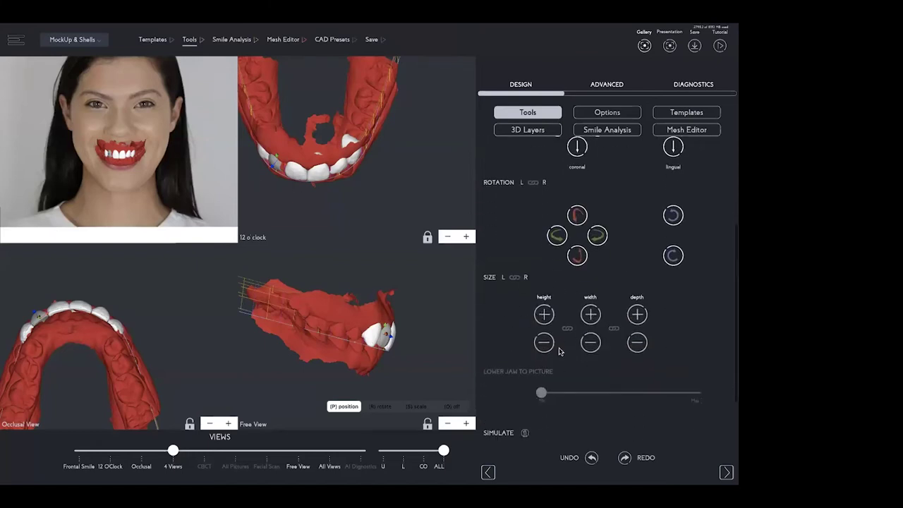
left_click(544, 315)
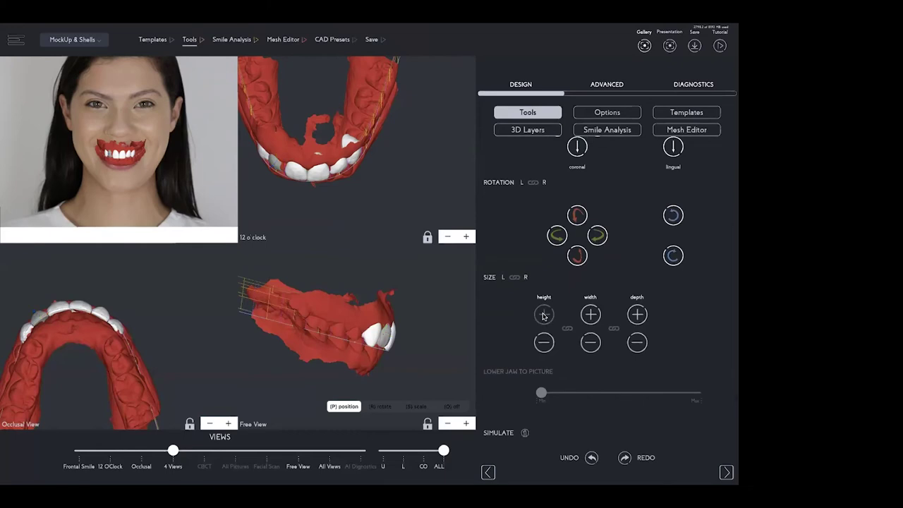
left_click(544, 315)
left_click(339, 168)
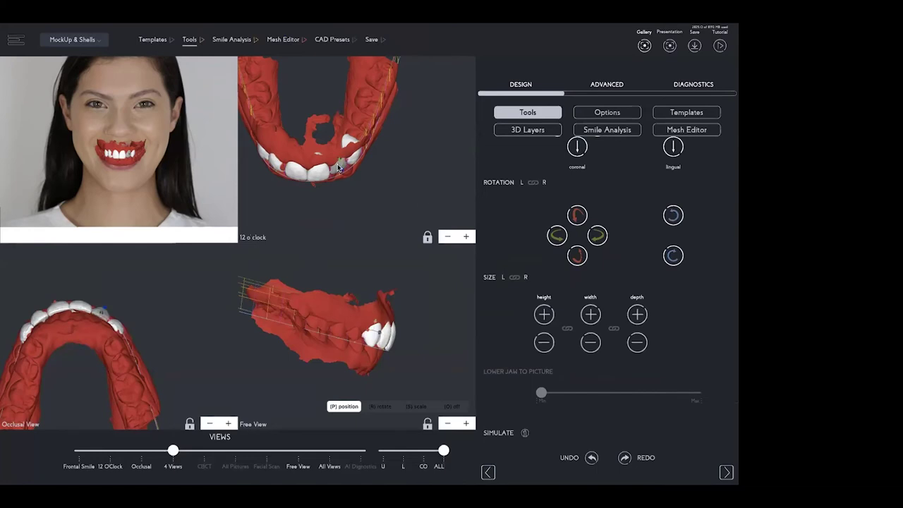
left_click(545, 314)
Rotate a central incisor three steps with the Rotation arrows.
left_click(319, 175)
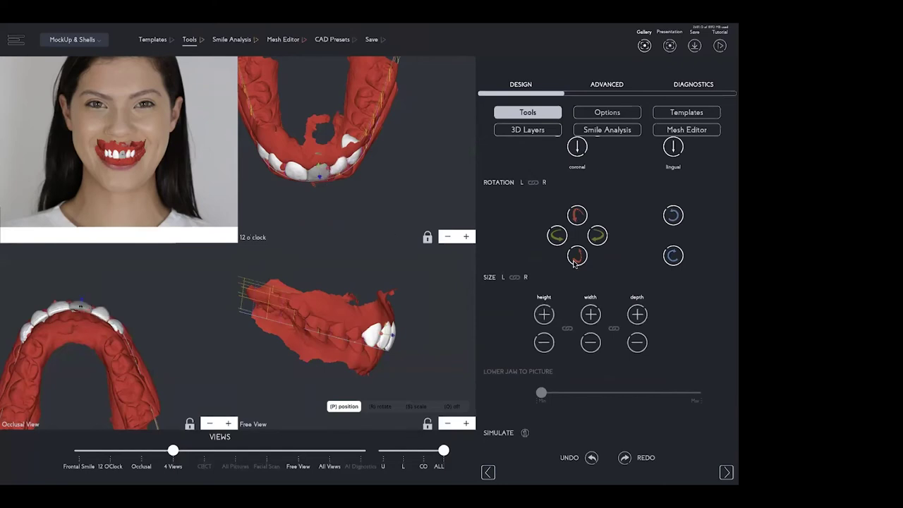
left_click(576, 215)
left_click(578, 215)
left_click(578, 216)
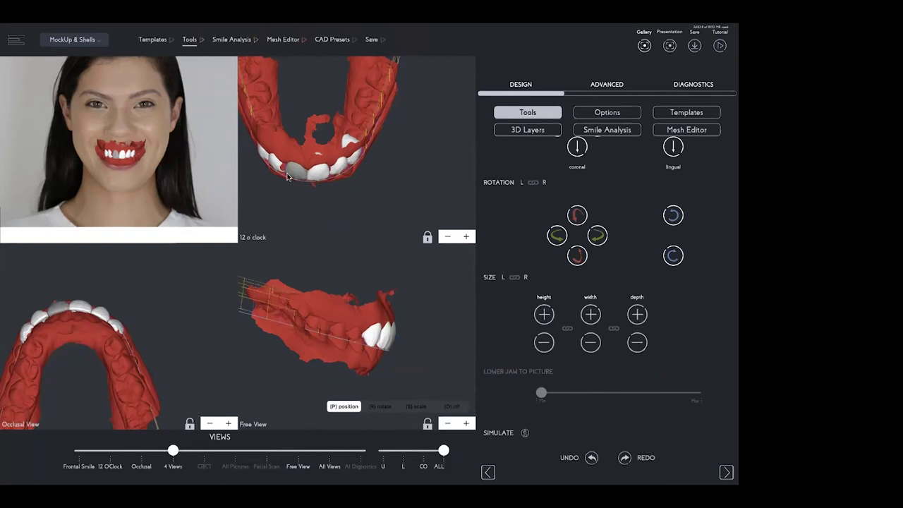
Simulate natural lips on the photo and open the Smile Analysis view.
left_click(276, 166)
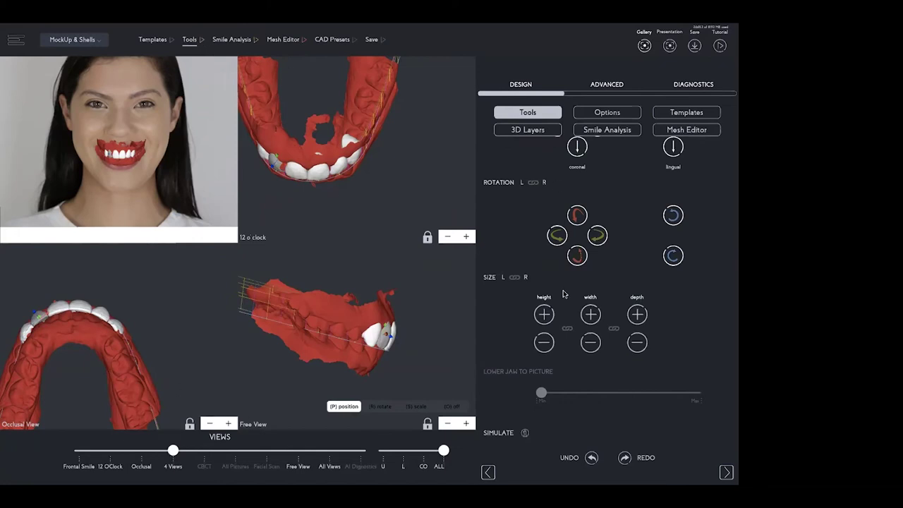
scroll(566, 293, "down", 2)
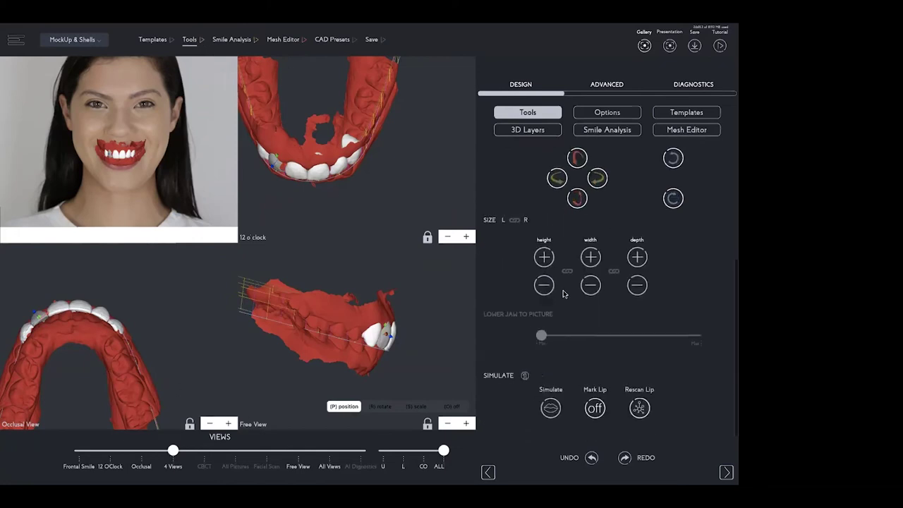
left_click(551, 408)
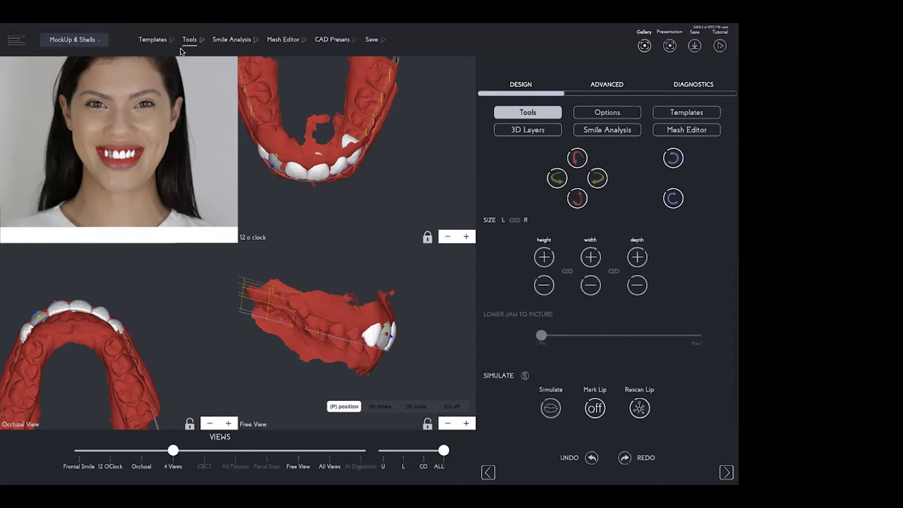
left_click(230, 40)
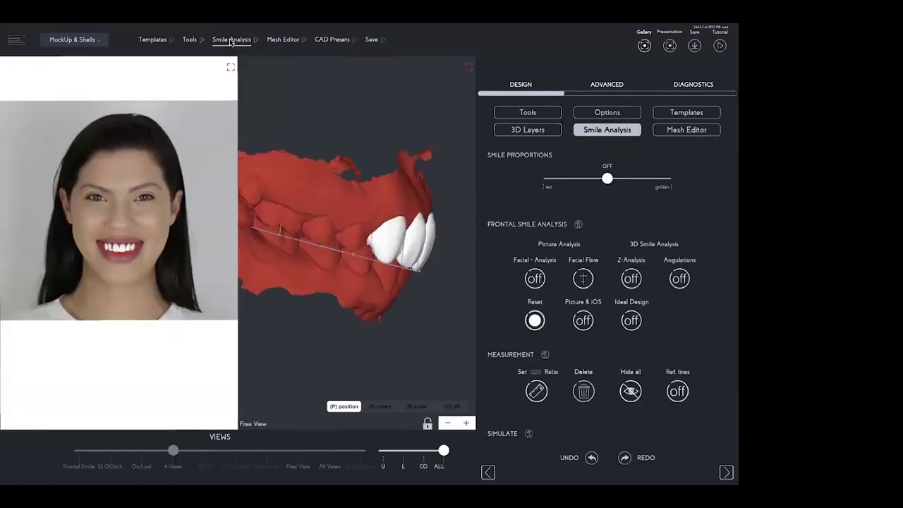
Turn the jaw to face front and draw an axis line on the right central incisor.
left_click_drag(451, 301, 365, 345)
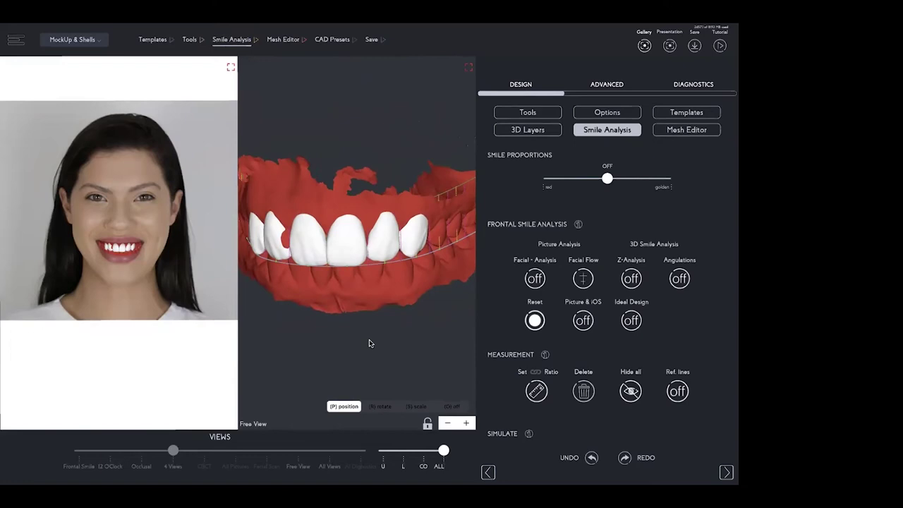
scroll(556, 371, "down", 2)
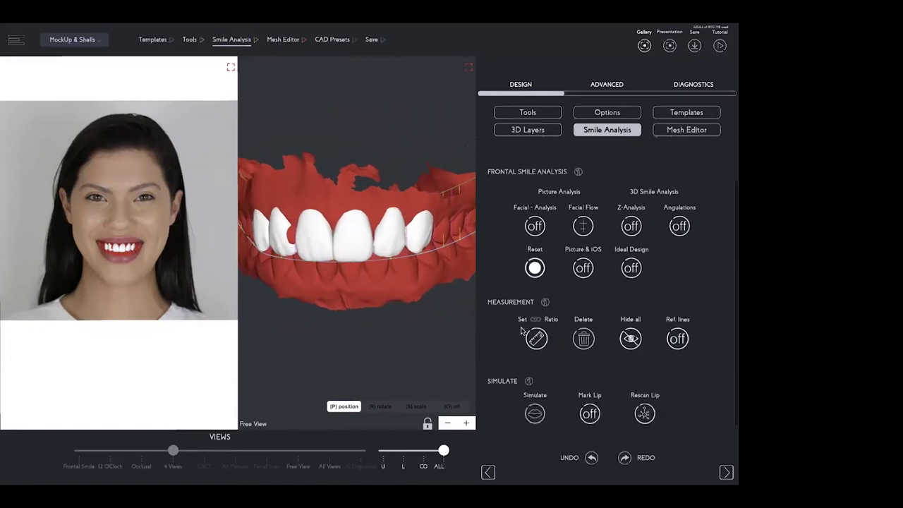
left_click(536, 338)
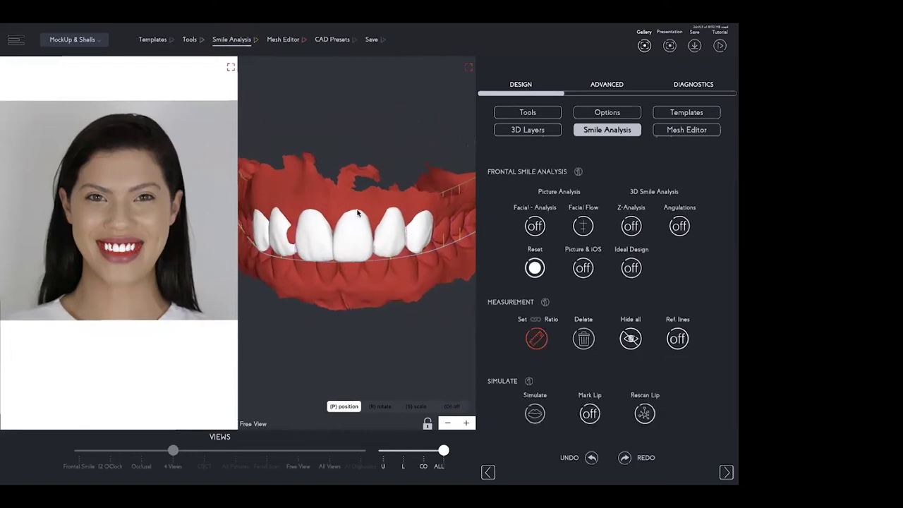
left_click(355, 261)
scroll(354, 266, "up", 3)
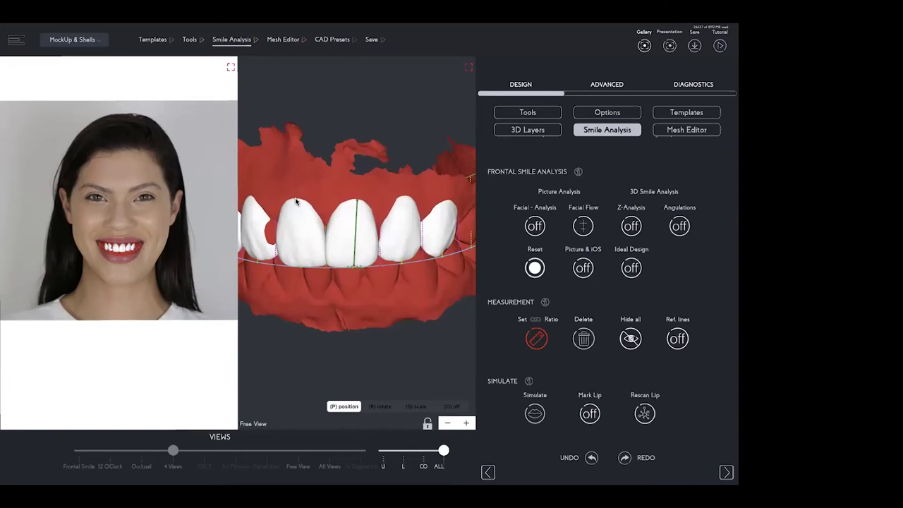
Simulate red lips on the photo, add a left incisor axis and an 8.76 width measurement.
left_click(535, 414)
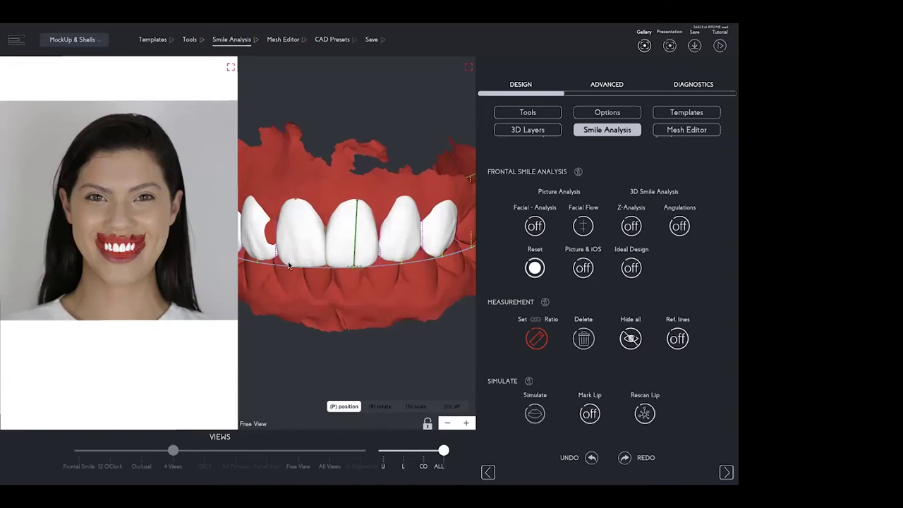
left_click(301, 269)
left_click(377, 241)
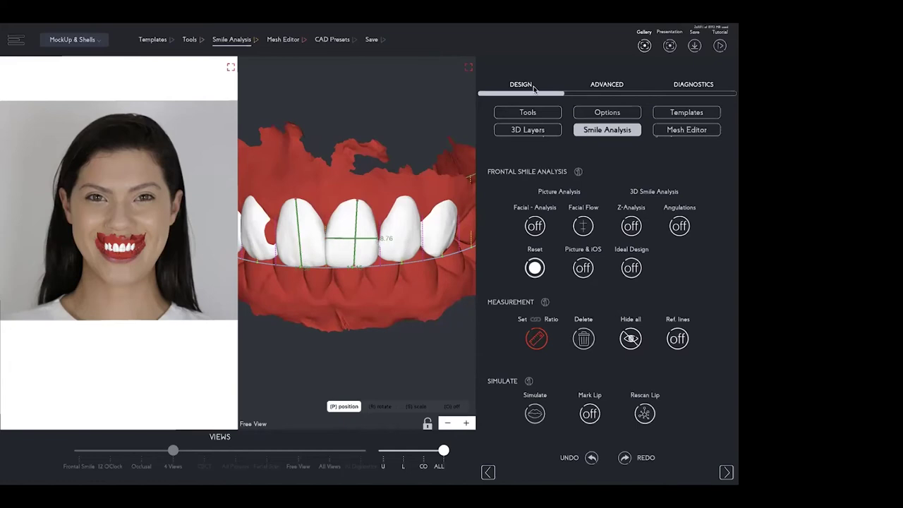
left_click(528, 130)
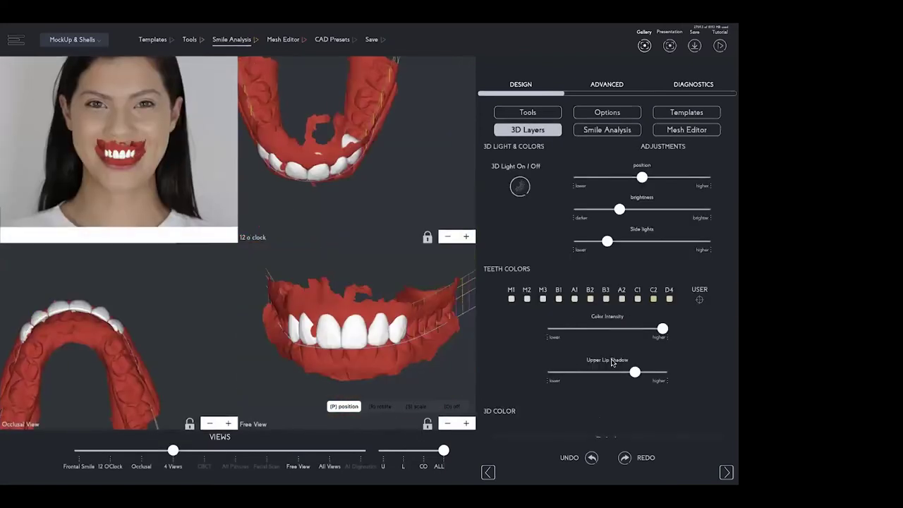
Lower the Upper Design opacity so the design teeth turn translucent, then return to Smile Analysis.
scroll(613, 363, "down", 5)
left_click_drag(659, 362, 577, 361)
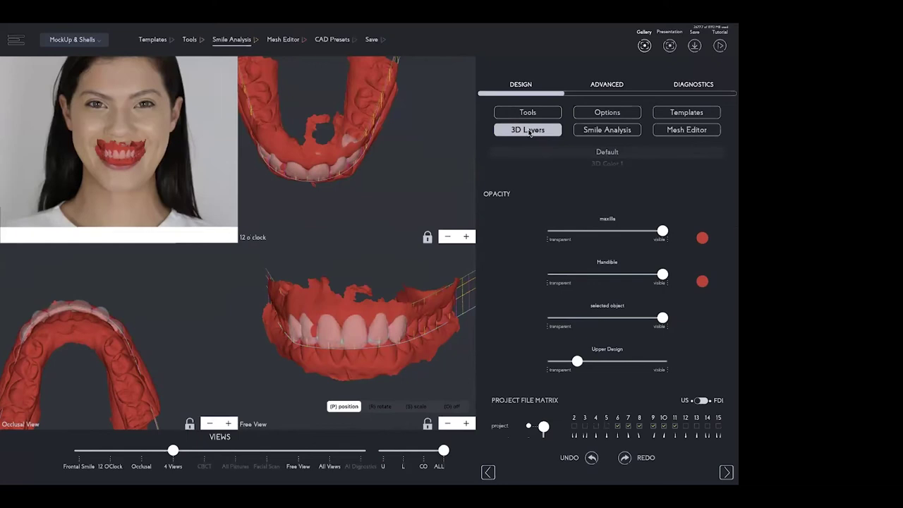
left_click(604, 130)
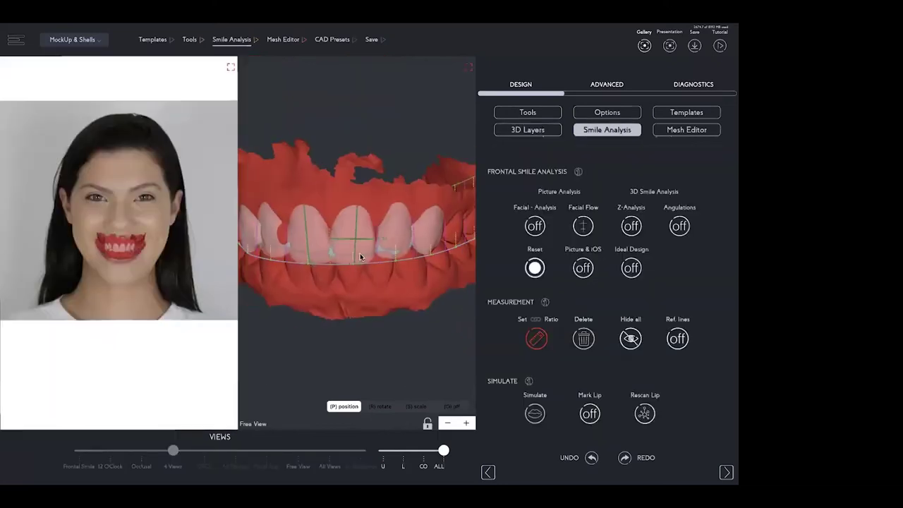
scroll(356, 260, "up", 3)
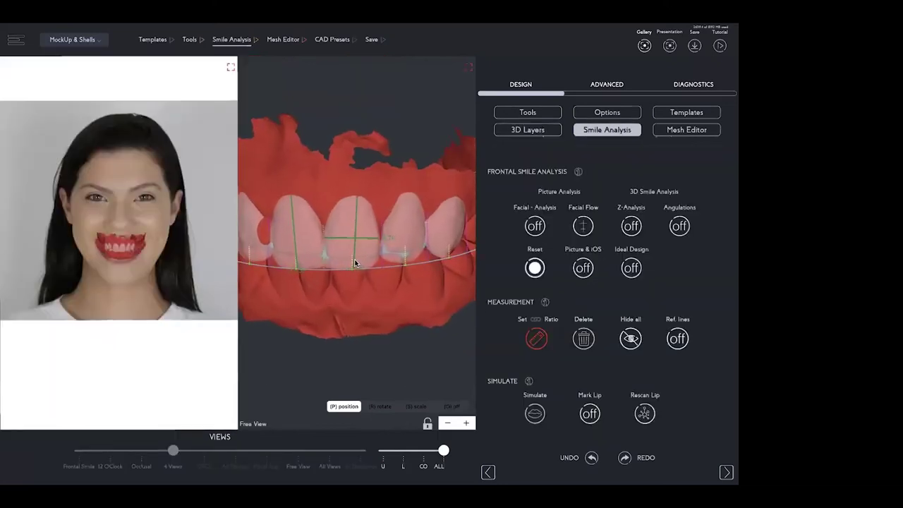
Zoom into the teeth, unlock the 3D view, and rotate the model to an oblique side angle.
scroll(356, 259, "up", 2)
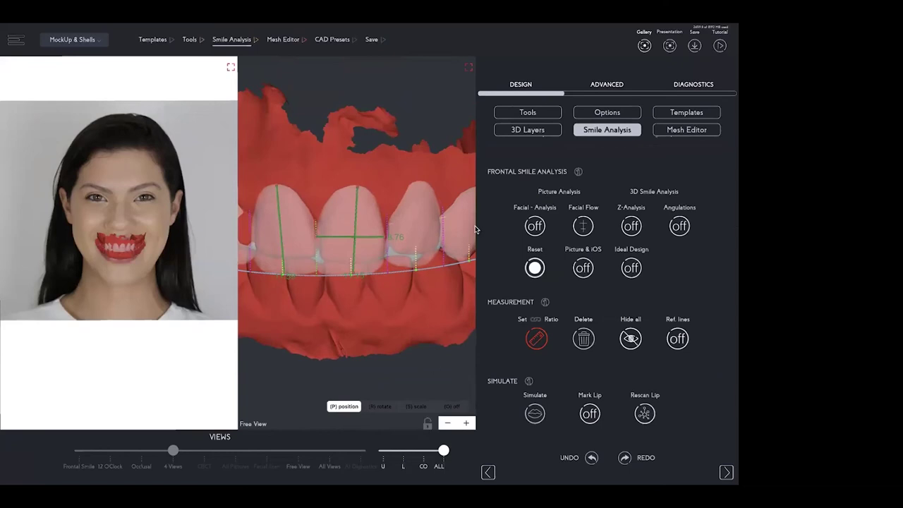
left_click_drag(338, 265, 338, 276)
left_click(426, 424)
left_click_drag(425, 371, 386, 375)
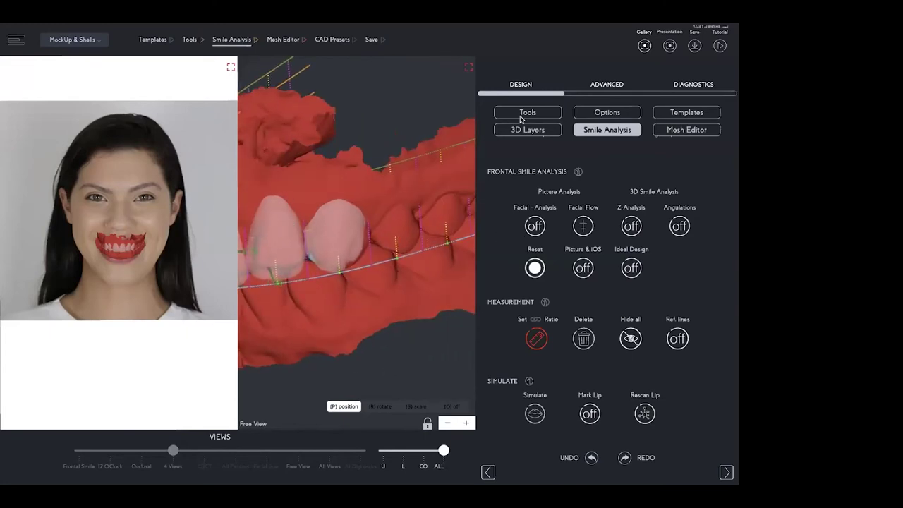
Inspect a side tooth's control point, measure 10.39 at its gum line, and unlock the view.
left_click(536, 340)
left_click(333, 223)
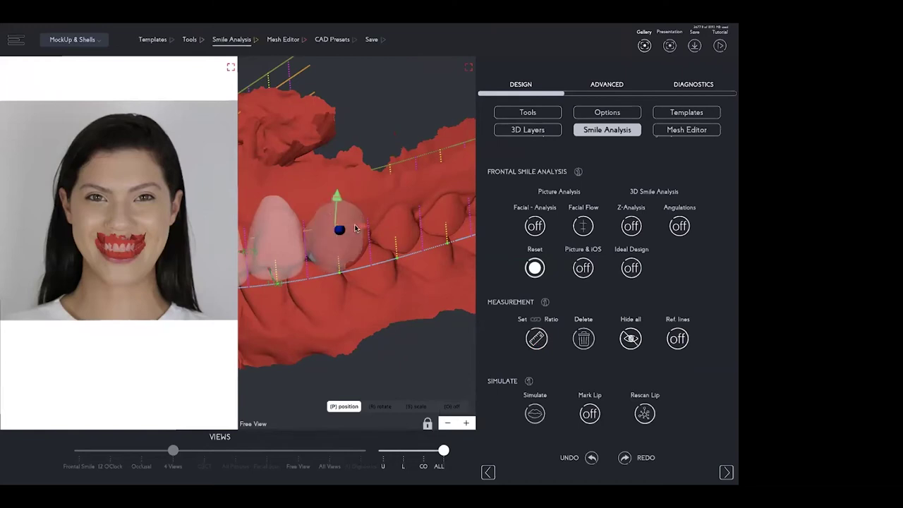
left_click(356, 230)
left_click(345, 230)
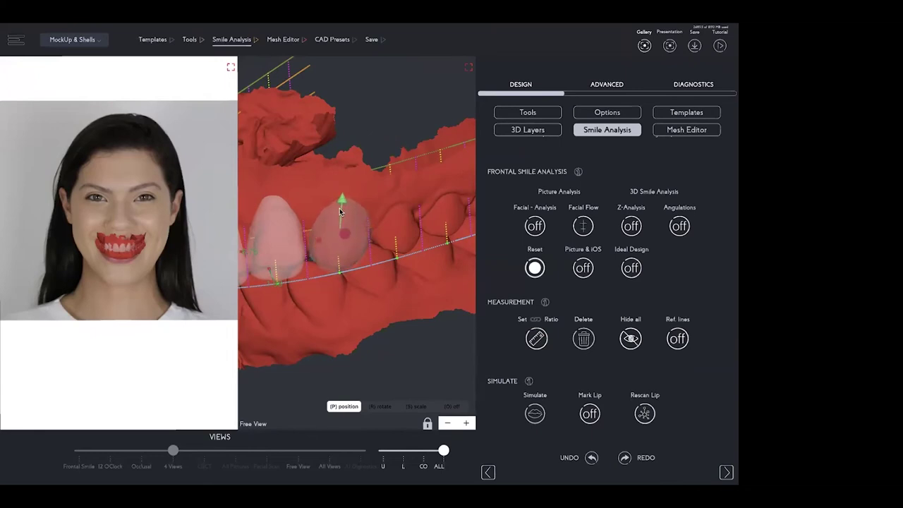
left_click(535, 336)
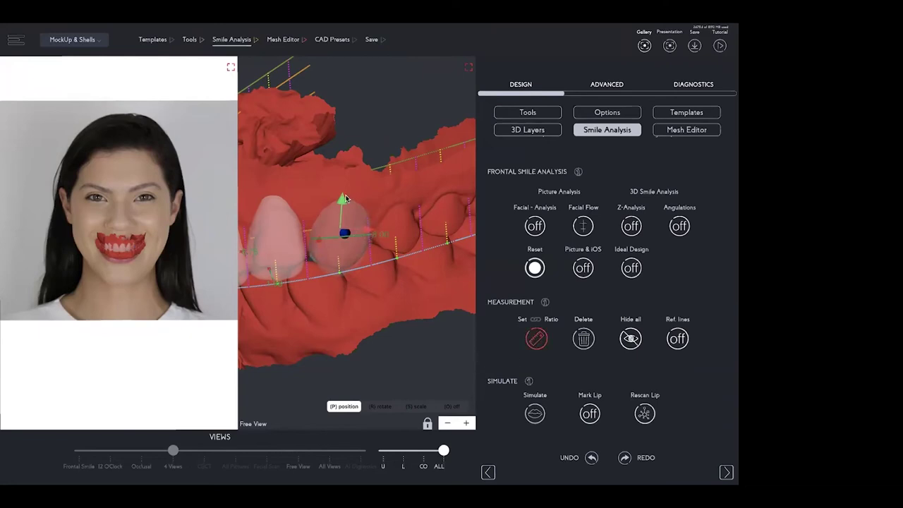
left_click(338, 278)
left_click(427, 424)
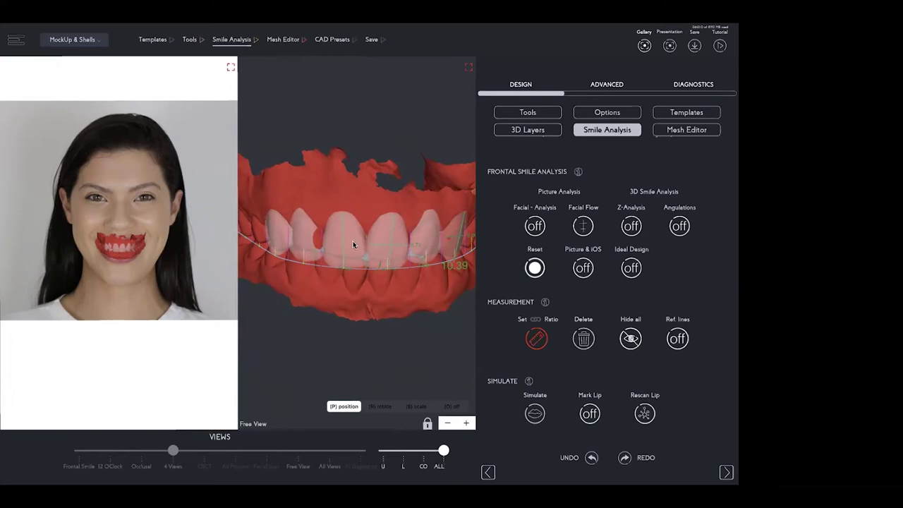
Slightly resize a central incisor in (S) scale mode, then switch back to (P) position mode.
left_click(536, 338)
left_click(346, 242)
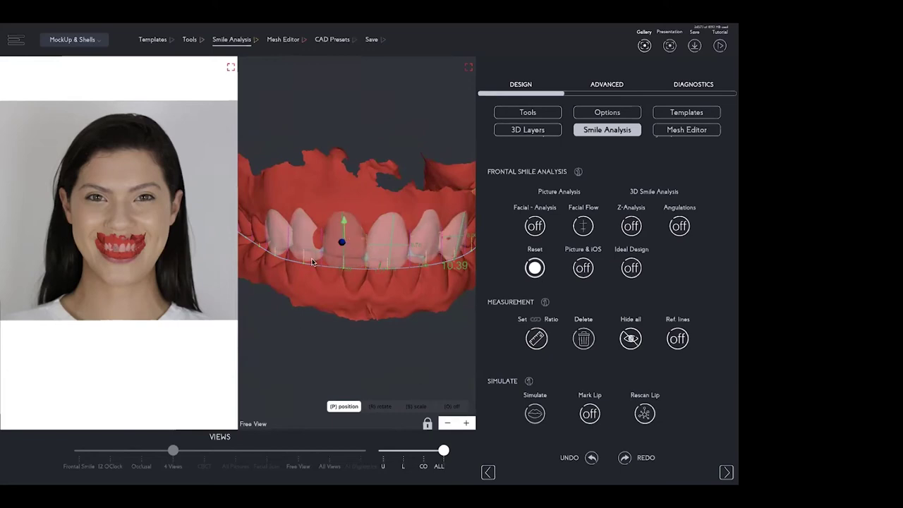
left_click(415, 407)
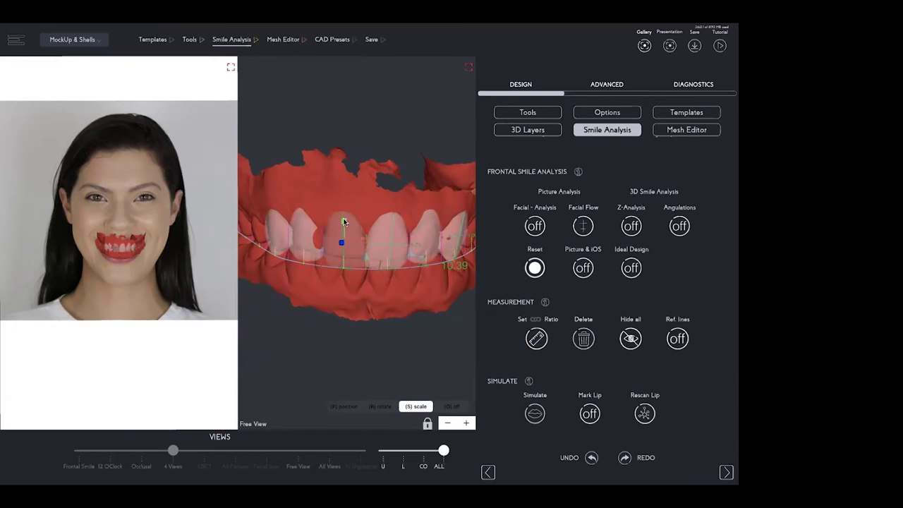
mouse_move(344, 227)
left_mouse_down()
mouse_move(343, 186)
mouse_move(341, 238)
left_mouse_up()
left_click(298, 248)
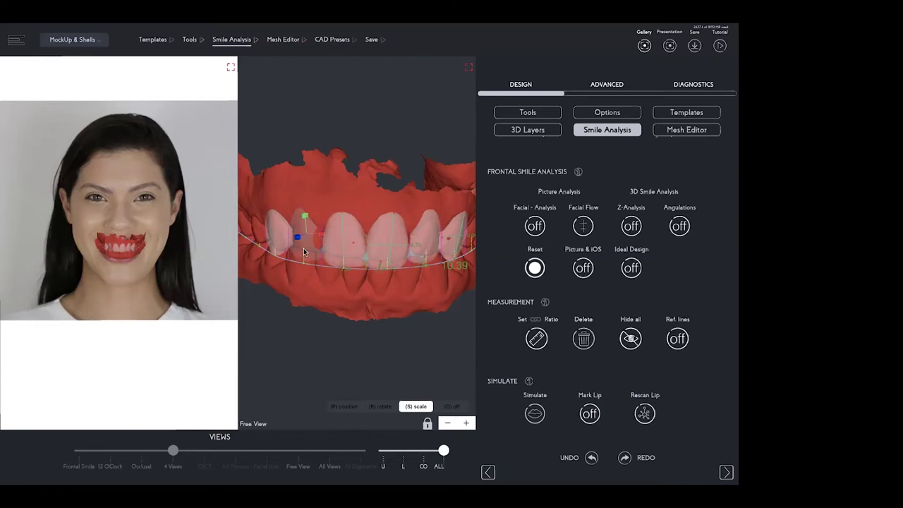
left_click(344, 406)
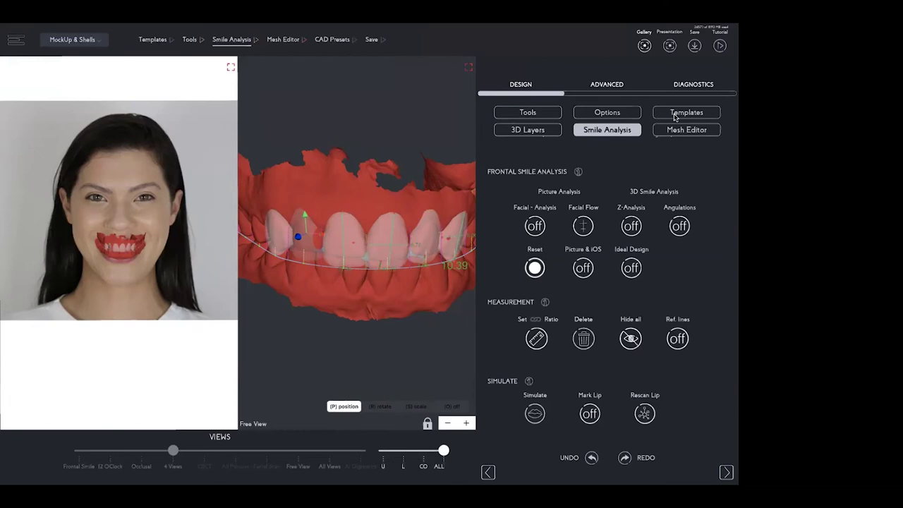
left_click(605, 116)
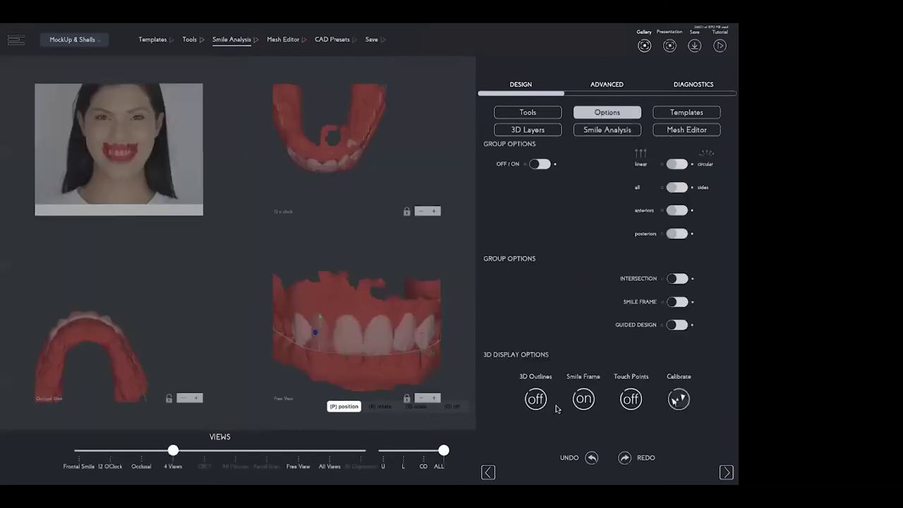
Turn off the Smile Frame, open the Mesh Editor, and choose the Deform brush.
left_click(583, 400)
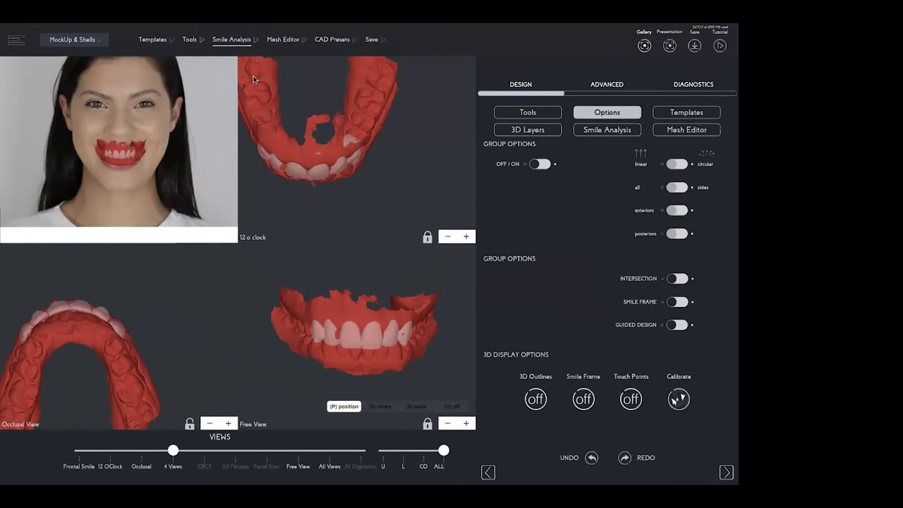
left_click(284, 40)
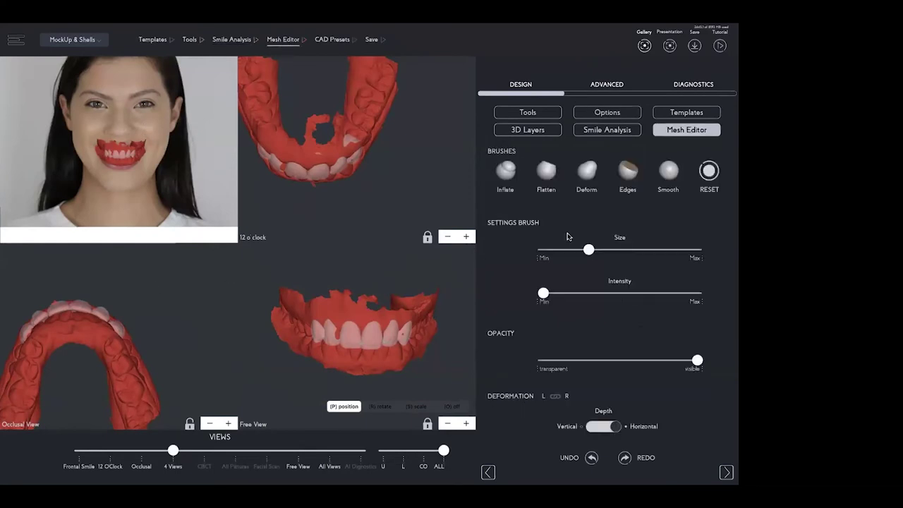
left_click(587, 169)
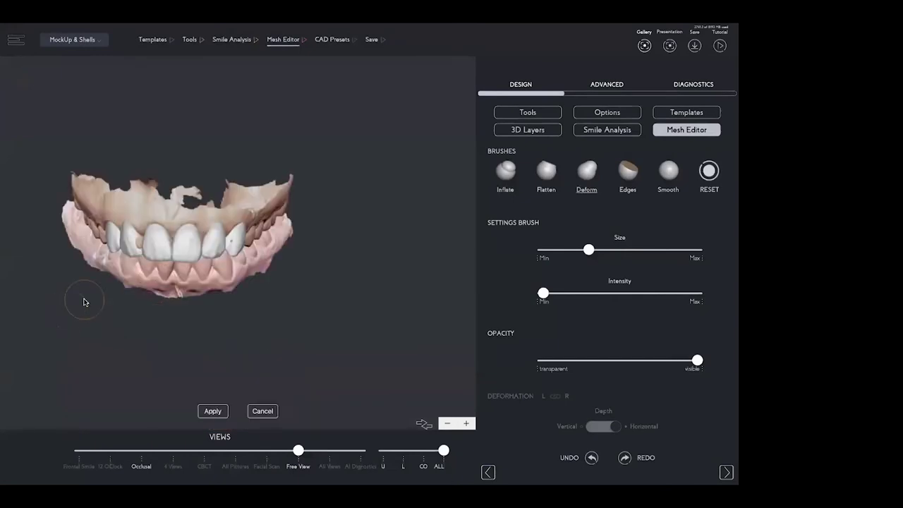
Push in a tooth edge and deform its gum-side notch using a near-maximum brush.
left_click_drag(83, 302, 117, 306)
scroll(144, 253, "up", 3)
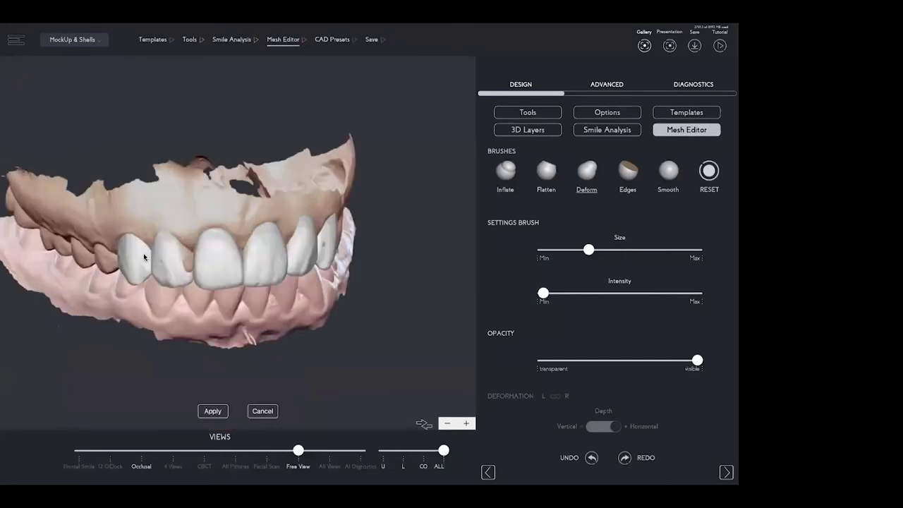
scroll(144, 252, "up", 5)
mouse_move(144, 252)
left_mouse_down()
mouse_move(186, 232)
mouse_move(203, 205)
mouse_move(192, 241)
mouse_move(211, 250)
mouse_move(220, 237)
mouse_move(206, 204)
mouse_move(192, 244)
left_mouse_up()
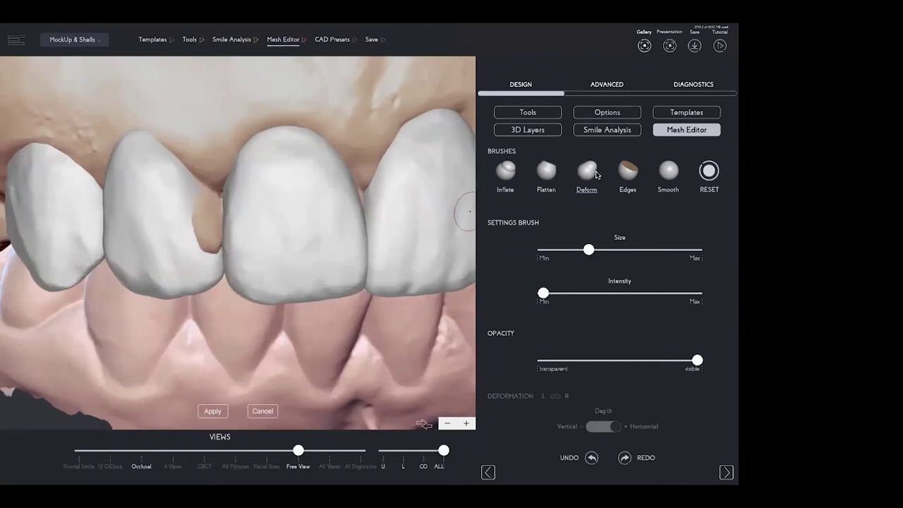
left_click_drag(589, 251, 672, 250)
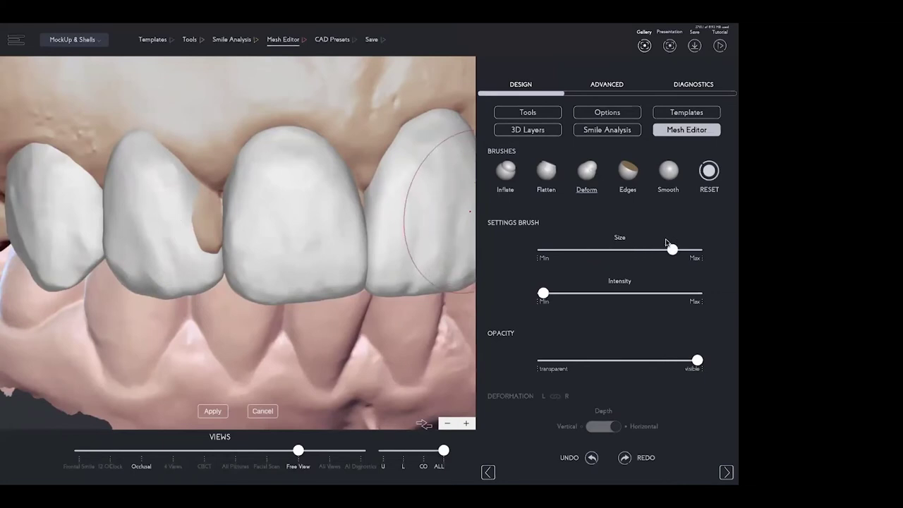
mouse_move(186, 225)
left_mouse_down()
mouse_move(229, 213)
mouse_move(199, 226)
mouse_move(212, 245)
left_mouse_up()
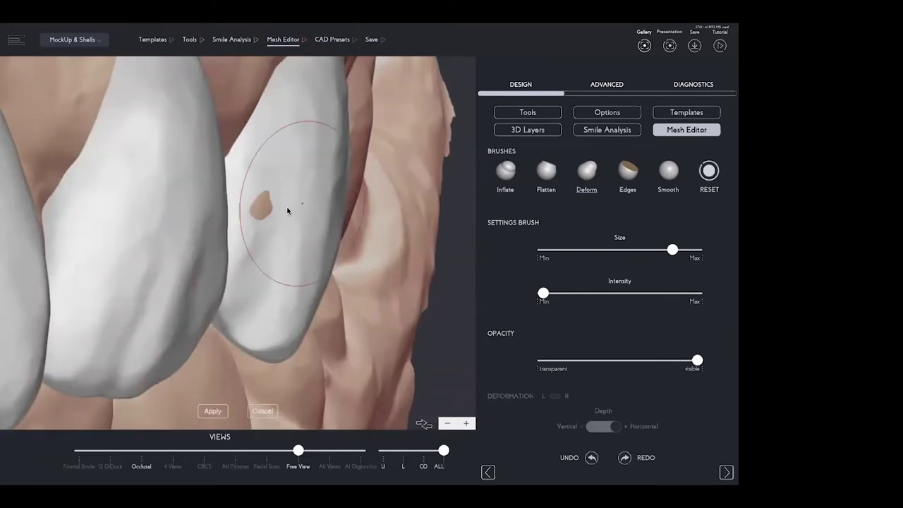
Fill the small hole in the grey tooth with the Inflate brush, then inspect the arch.
left_click(505, 170)
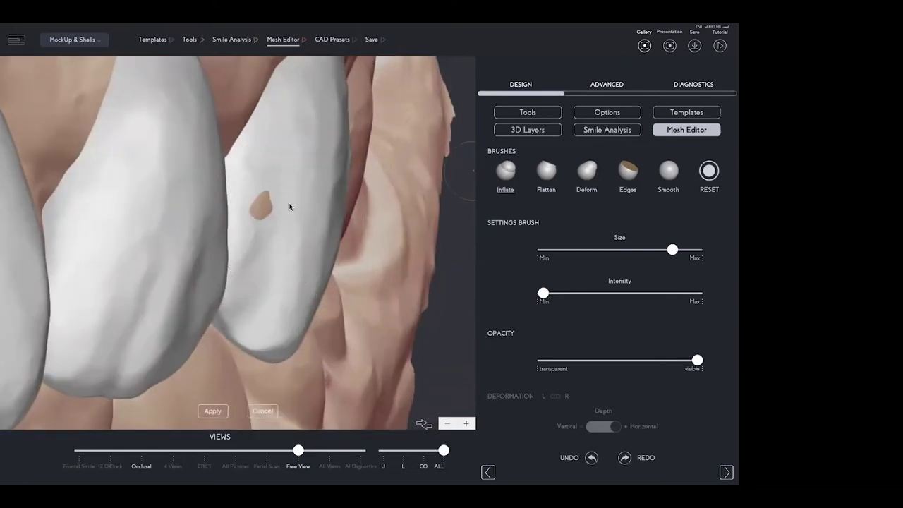
left_click_drag(274, 178, 262, 226)
scroll(260, 230, "down", 10)
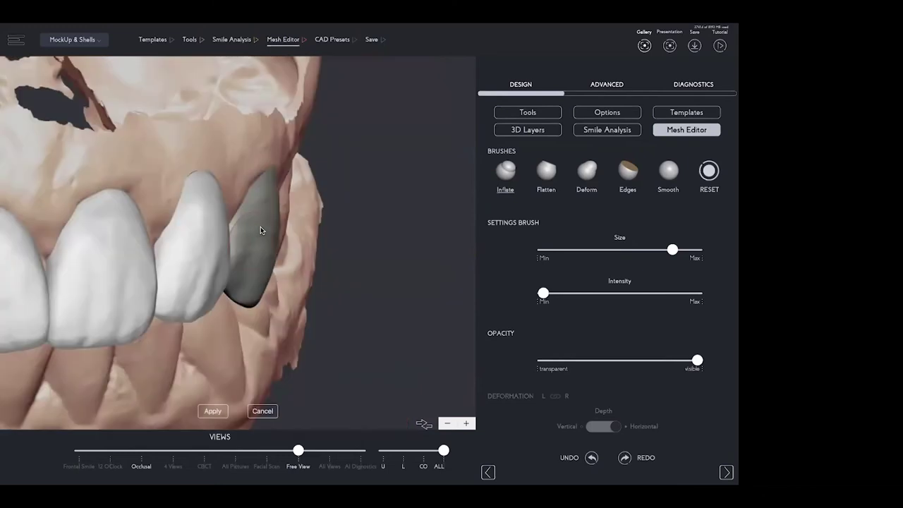
left_click_drag(118, 343, 249, 329)
scroll(224, 236, "up", 8)
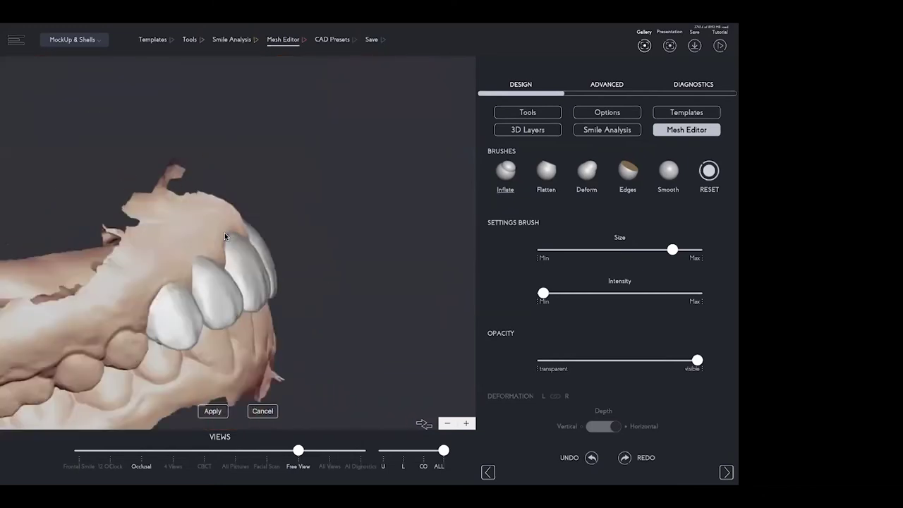
scroll(221, 219, "down", 2)
scroll(218, 198, "up", 10)
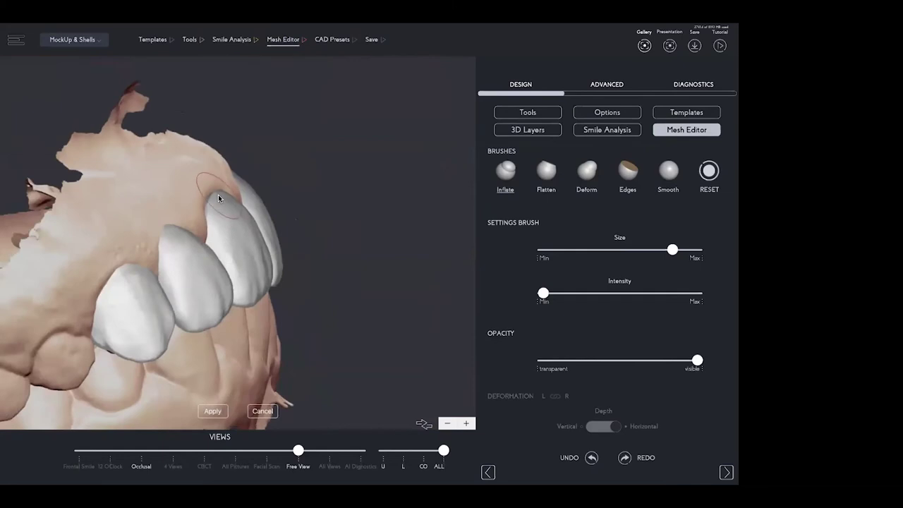
scroll(218, 198, "down", 8)
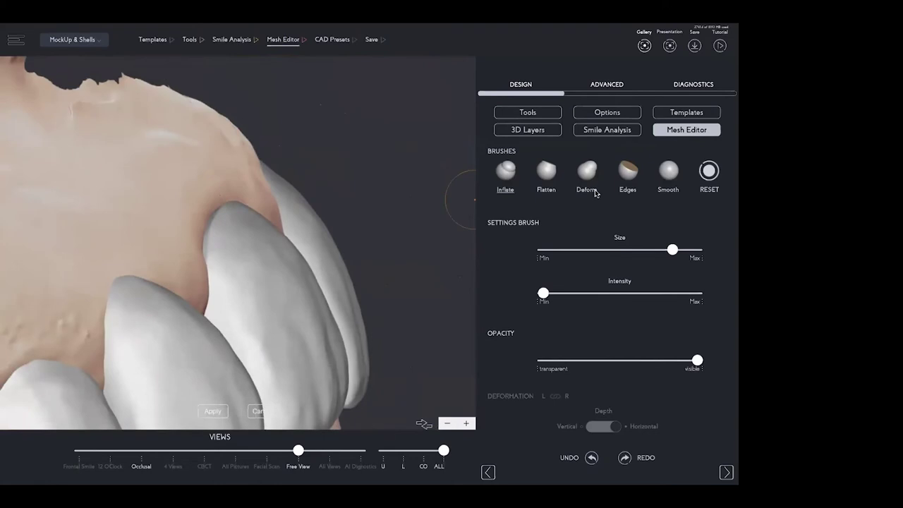
Select the Deform brush at near-maximum size and pick the tooth to reshape.
left_click(586, 169)
left_click_drag(673, 250, 692, 250)
left_click(263, 239)
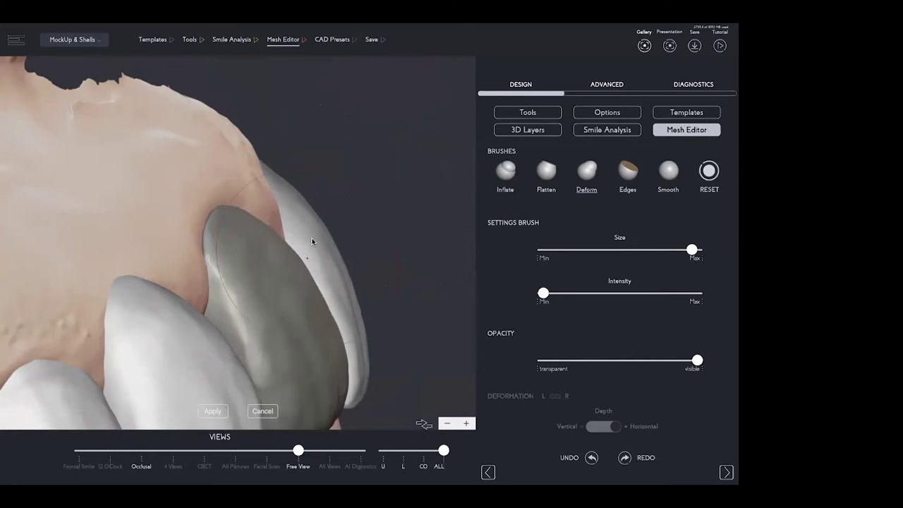
left_click(312, 214)
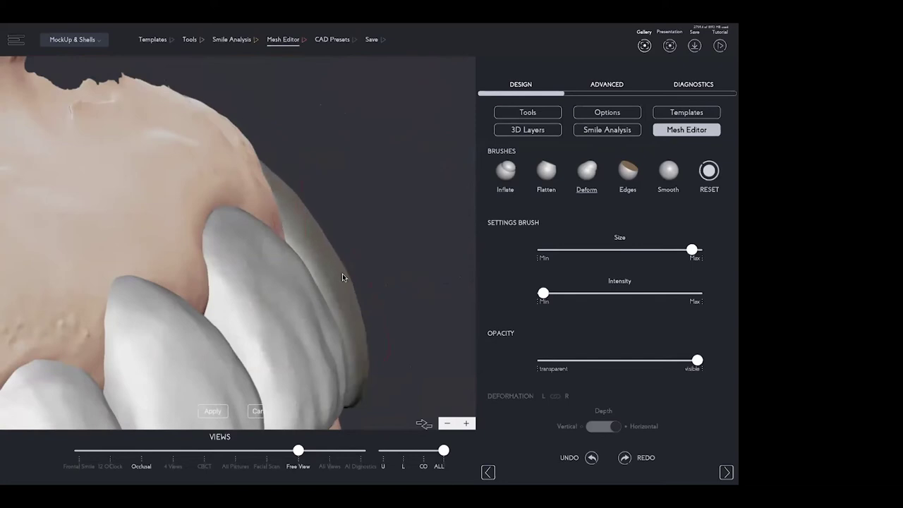
left_click(316, 284)
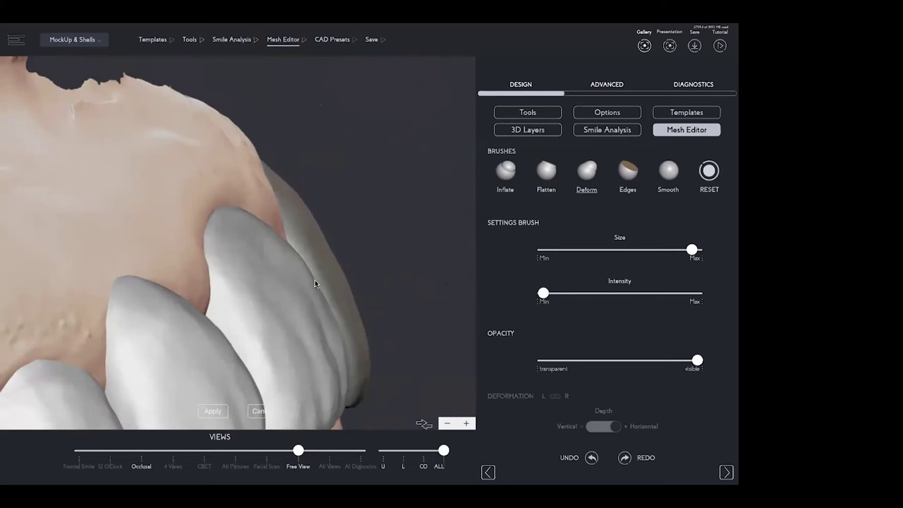
Orbit the arch through occlusal and frontal views and pick the tooth beside the central incisor.
scroll(314, 285, "down", 5)
mouse_move(306, 345)
left_mouse_down()
mouse_move(412, 355)
mouse_move(176, 157)
left_mouse_up()
middle_click_drag(132, 216, 145, 224)
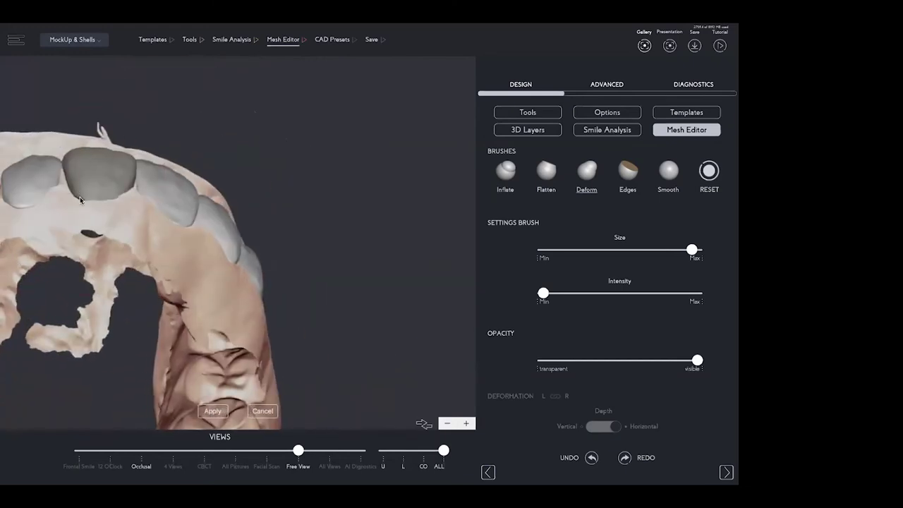
scroll(79, 199, "up", 5)
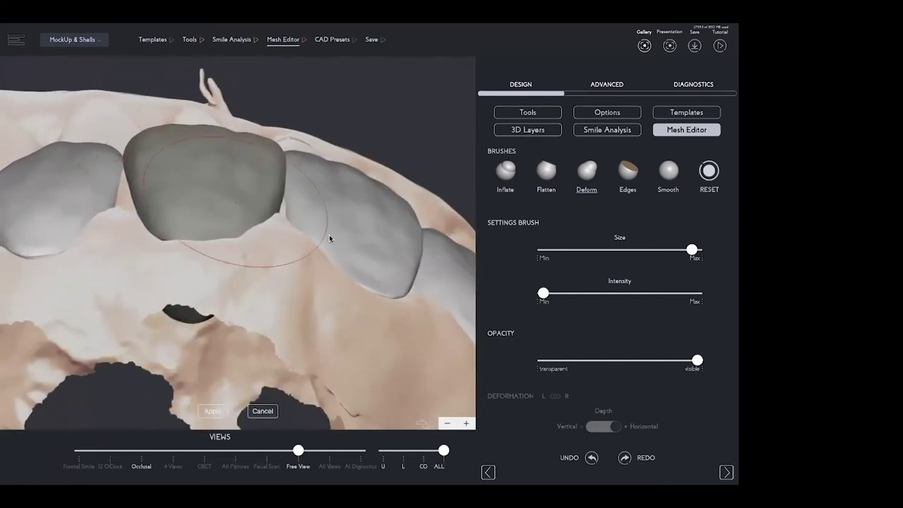
left_click(403, 286)
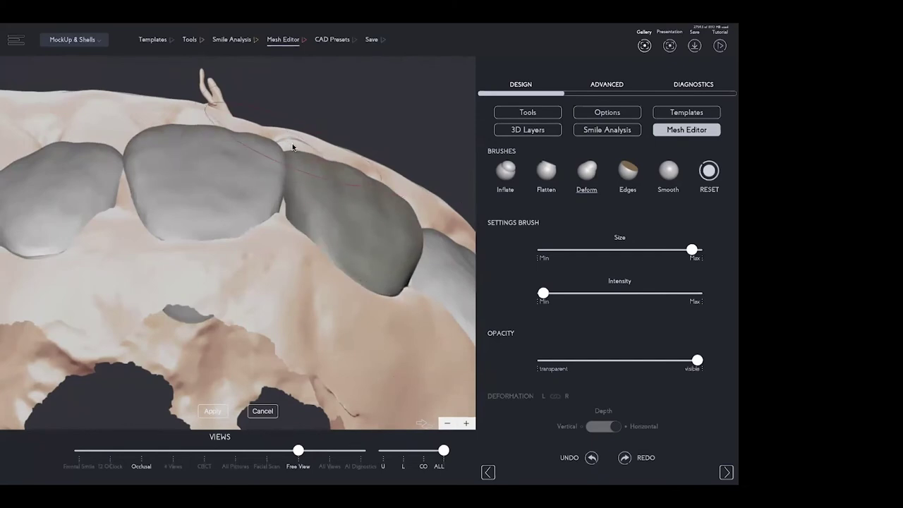
left_click_drag(317, 113, 288, 91)
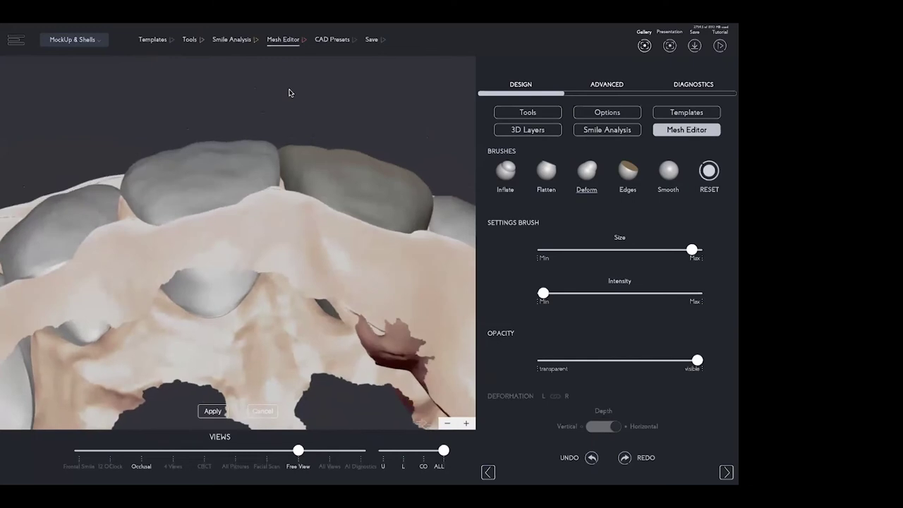
Switch to Inflate at about one-third brush size and make the right central tooth active.
scroll(202, 144, "up", 5)
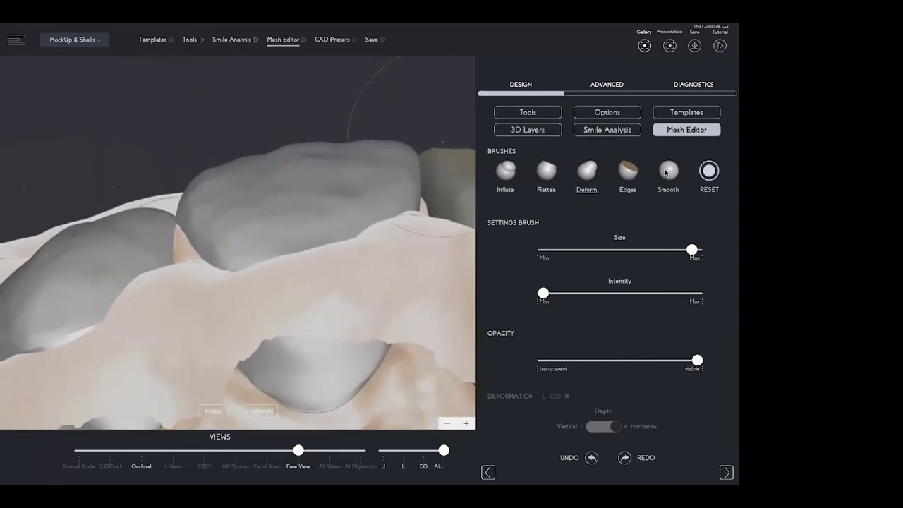
left_click(506, 170)
left_click_drag(690, 251, 589, 251)
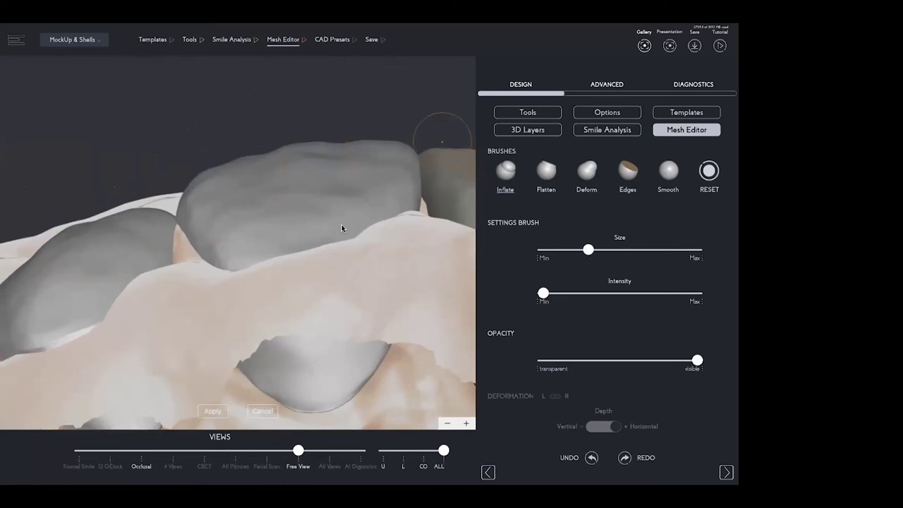
left_click(238, 231)
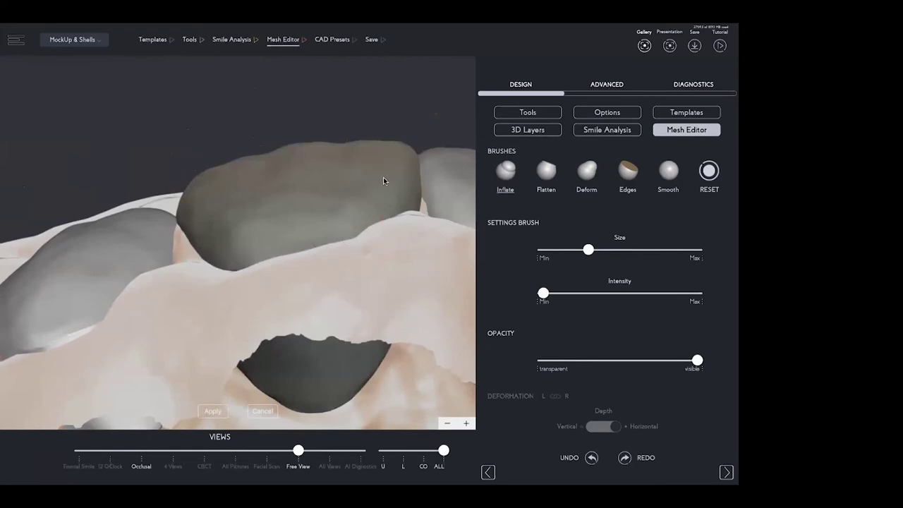
scroll(396, 143, "down", 5)
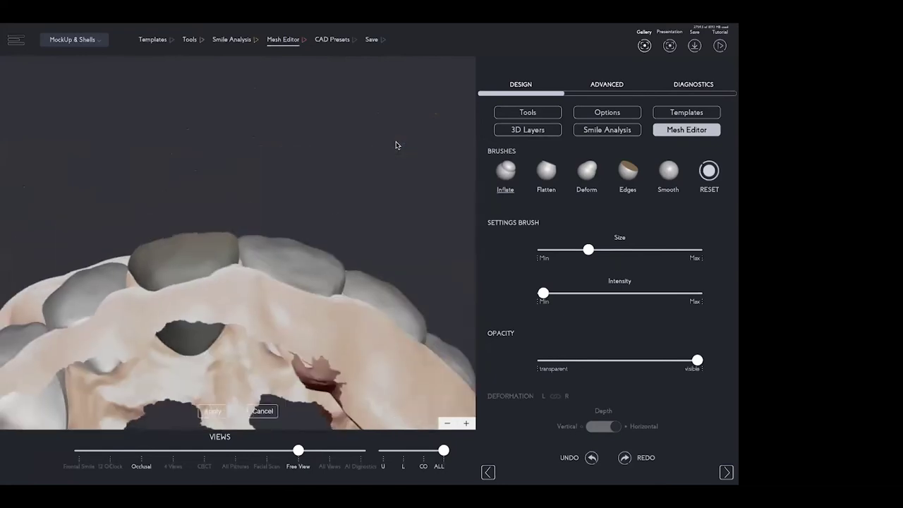
left_click(262, 258)
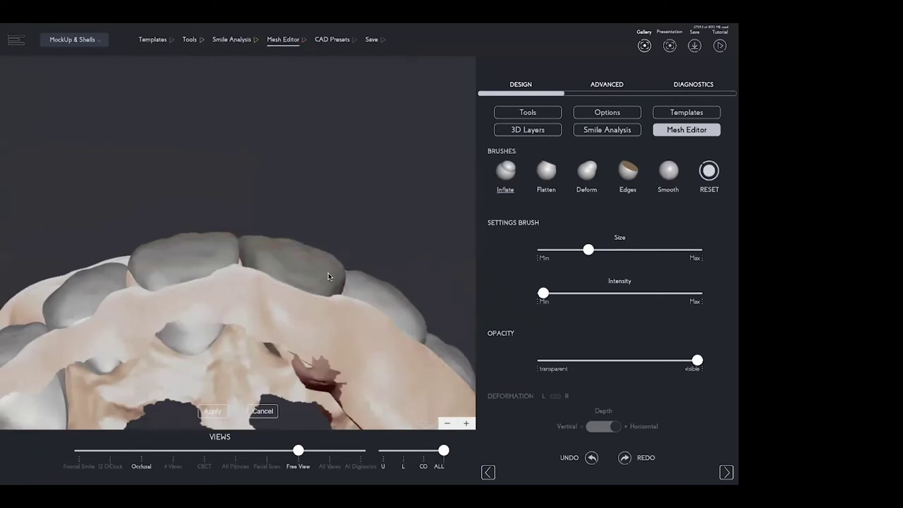
Build raised streaks on the front tooth from an occlusal view, then switch to Flatten.
mouse_move(269, 157)
left_mouse_down()
mouse_move(264, 268)
mouse_move(265, 177)
mouse_move(256, 167)
mouse_move(208, 173)
mouse_move(178, 204)
mouse_move(201, 257)
left_mouse_up()
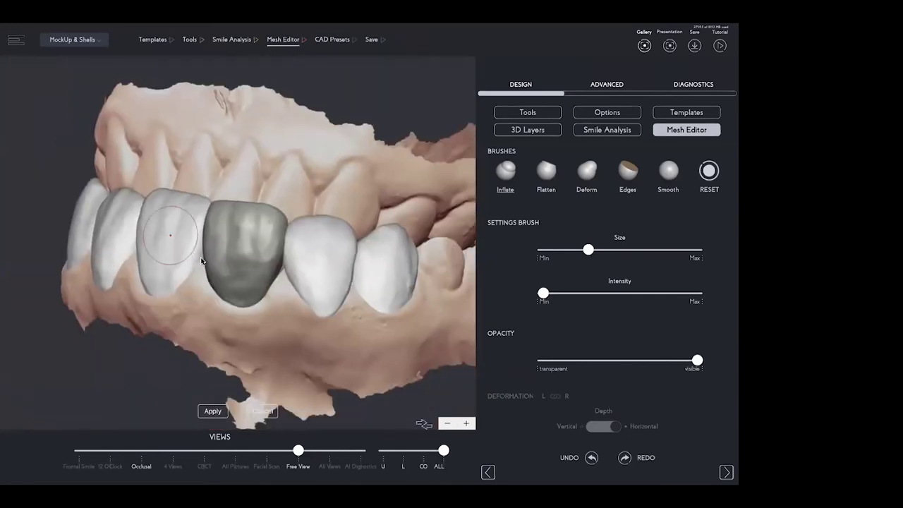
scroll(201, 261, "down", 5)
left_click_drag(127, 345, 167, 145)
left_click_drag(106, 343, 168, 233)
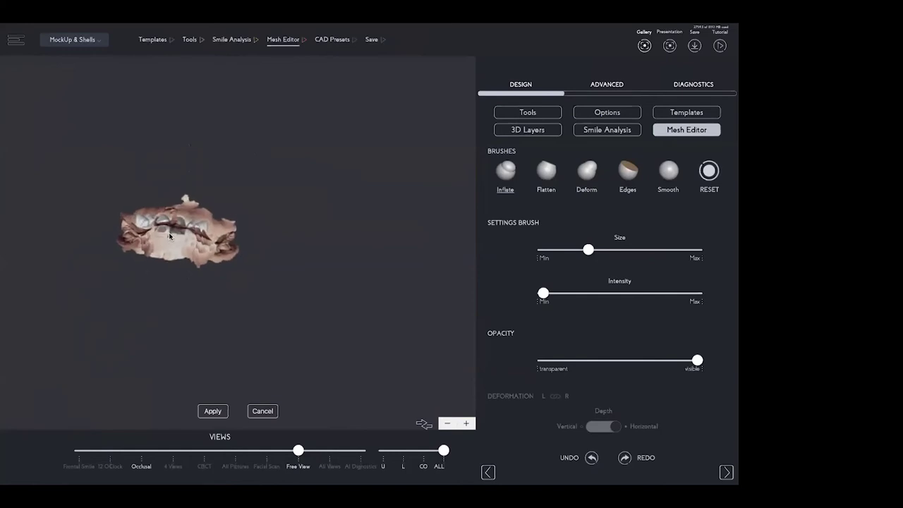
scroll(169, 232, "up", 6)
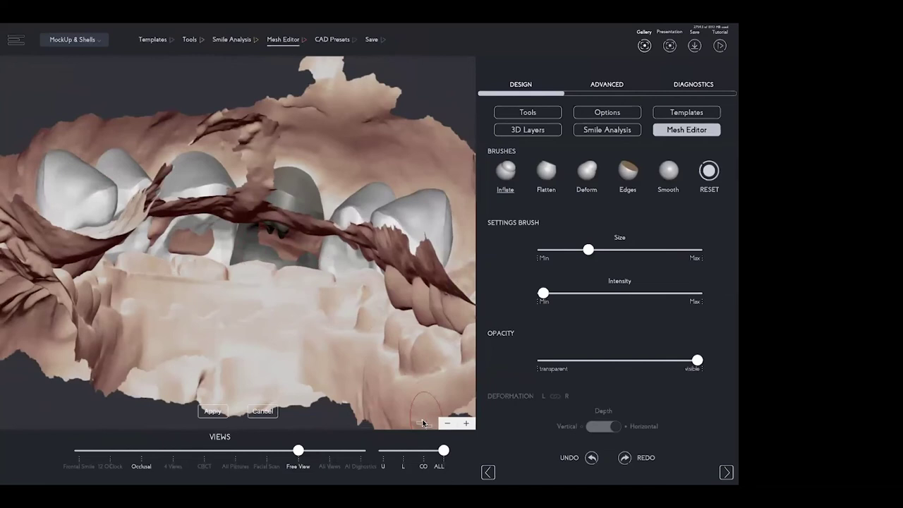
left_click(423, 423)
left_click_drag(233, 338, 234, 229)
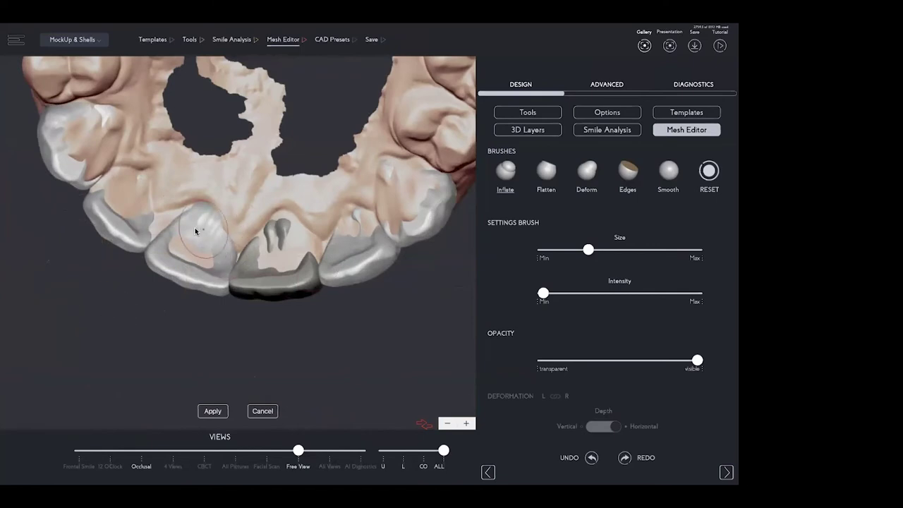
mouse_move(212, 223)
left_mouse_down()
mouse_move(217, 217)
mouse_move(200, 222)
left_mouse_up()
left_click(549, 172)
scroll(203, 223, "up", 5)
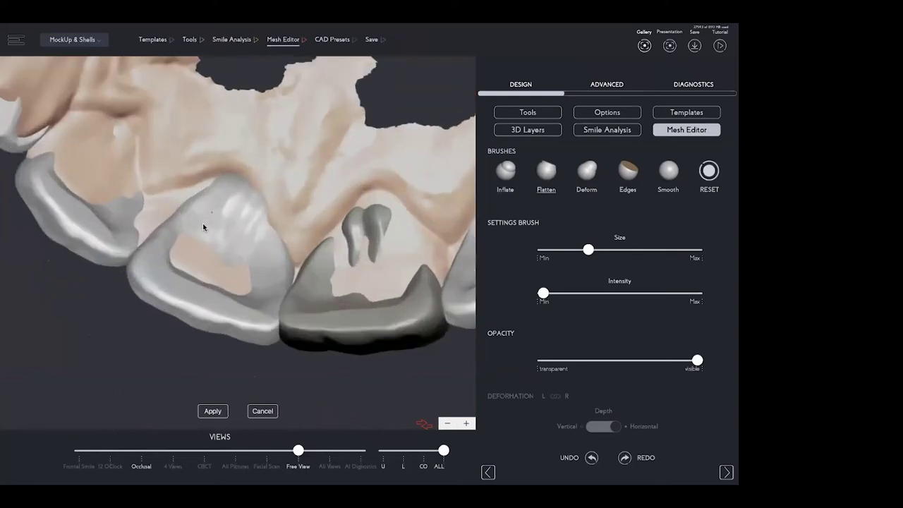
Enlarge the Flatten brush and smooth the streaks, protrusions and blob on both front shells.
mouse_move(228, 228)
left_mouse_down()
mouse_move(222, 201)
mouse_move(229, 212)
left_mouse_up()
left_click_drag(589, 251, 665, 249)
left_click(229, 224)
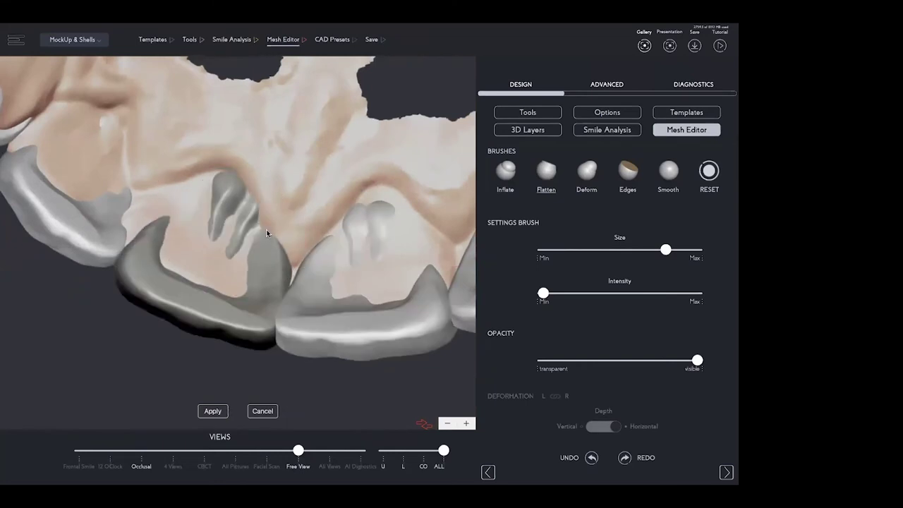
left_click_drag(267, 233, 198, 191)
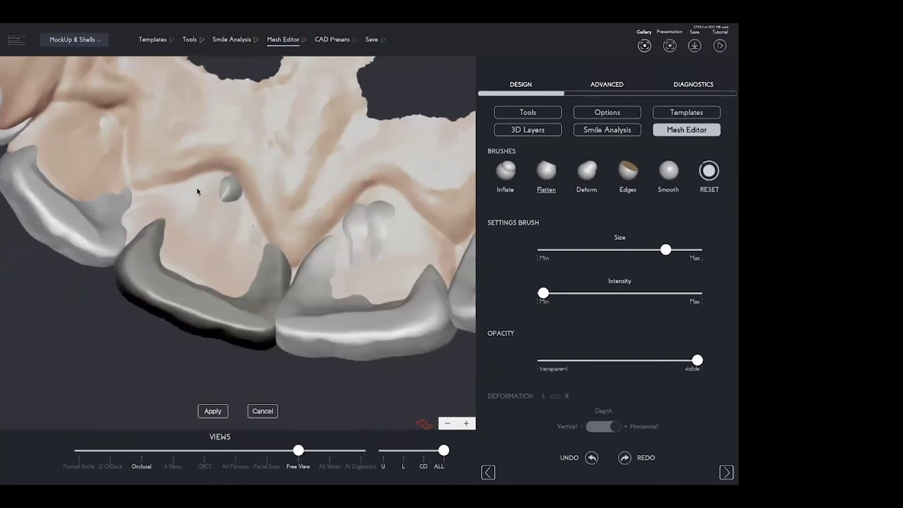
left_click(369, 214)
mouse_move(359, 222)
left_mouse_down()
mouse_move(398, 220)
mouse_move(353, 236)
mouse_move(354, 258)
mouse_move(324, 270)
mouse_move(323, 253)
mouse_move(309, 267)
mouse_move(242, 242)
left_mouse_up()
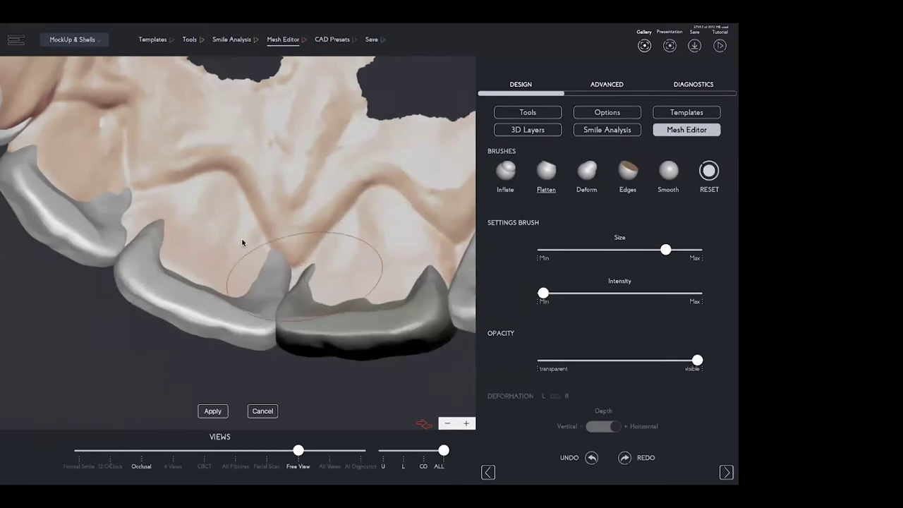
Flatten the right shell surface and extend the left back shell over the exposed tooth.
left_click(115, 198)
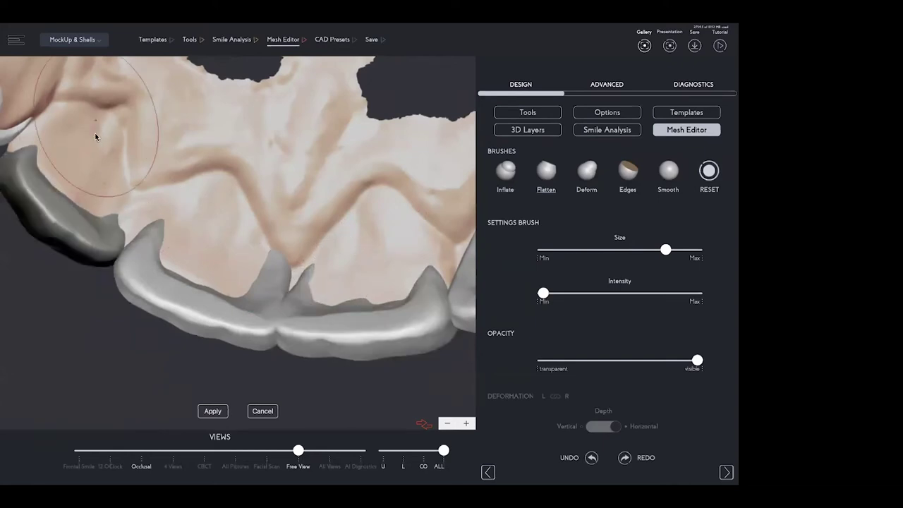
scroll(97, 156, "down", 5)
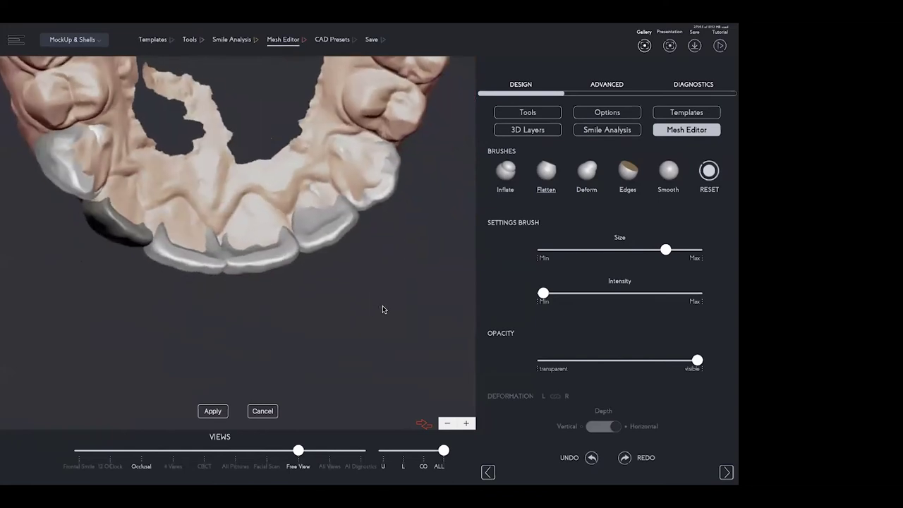
left_click(320, 206)
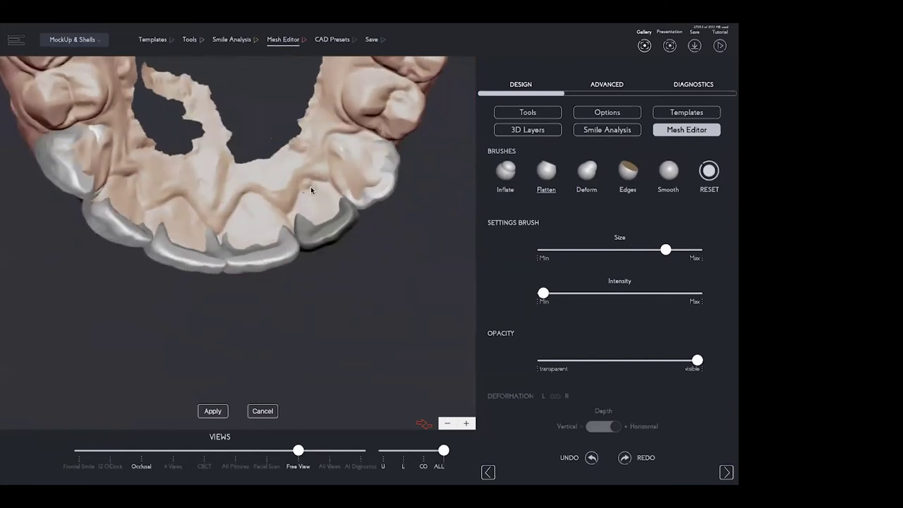
left_click_drag(357, 141, 378, 147)
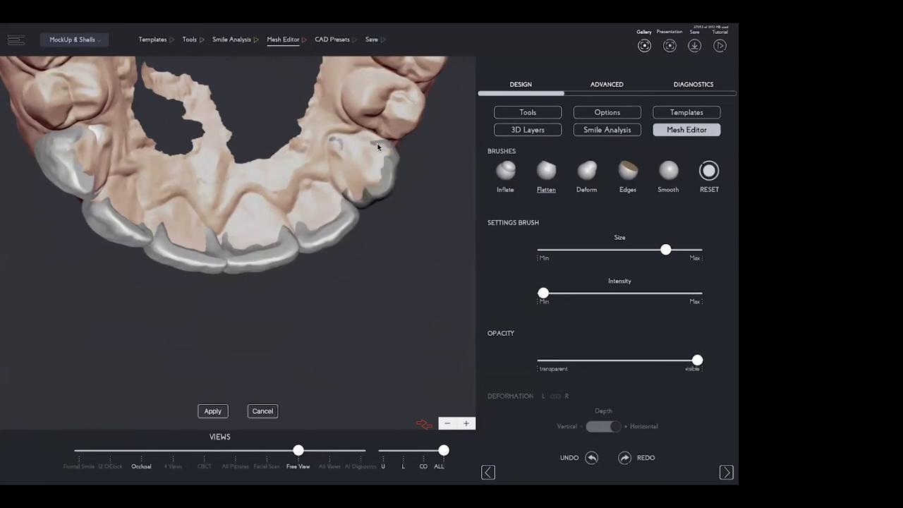
left_click(80, 138)
left_click_drag(92, 143, 83, 144)
left_click_drag(107, 303, 266, 219)
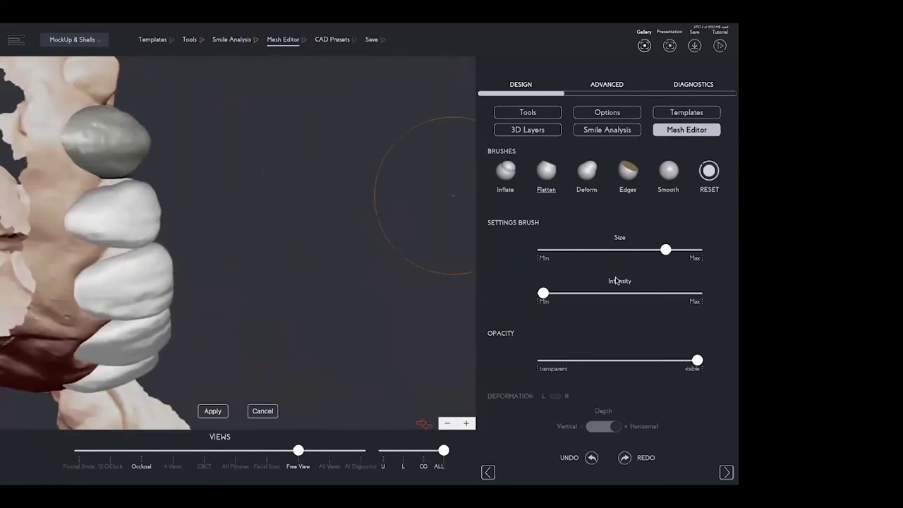
Smooth the grey tooth while semi-transparent, then restore it to full opacity.
left_click_drag(697, 360, 627, 362)
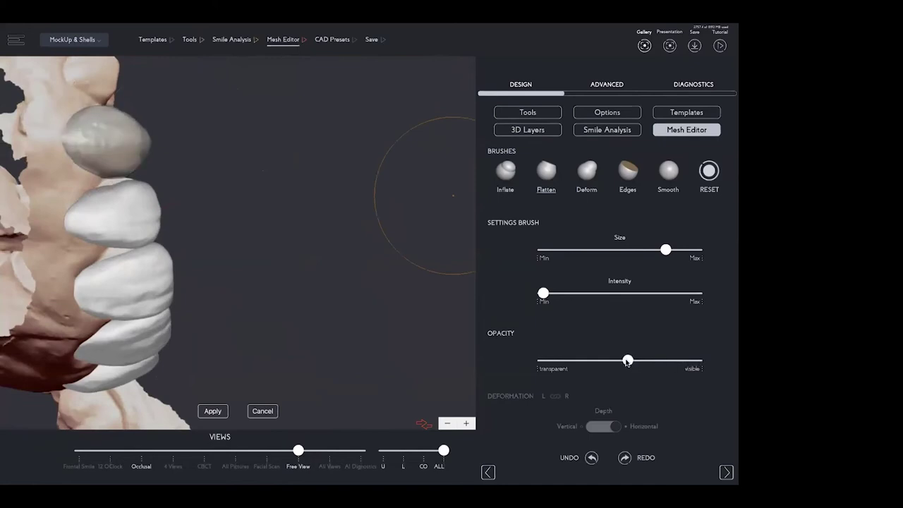
scroll(170, 159, "up", 5)
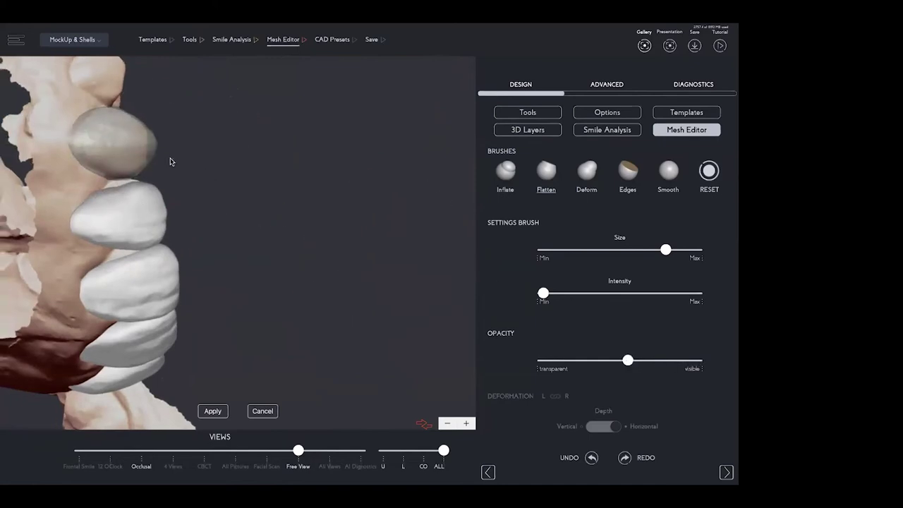
right_click_drag(171, 161, 117, 146)
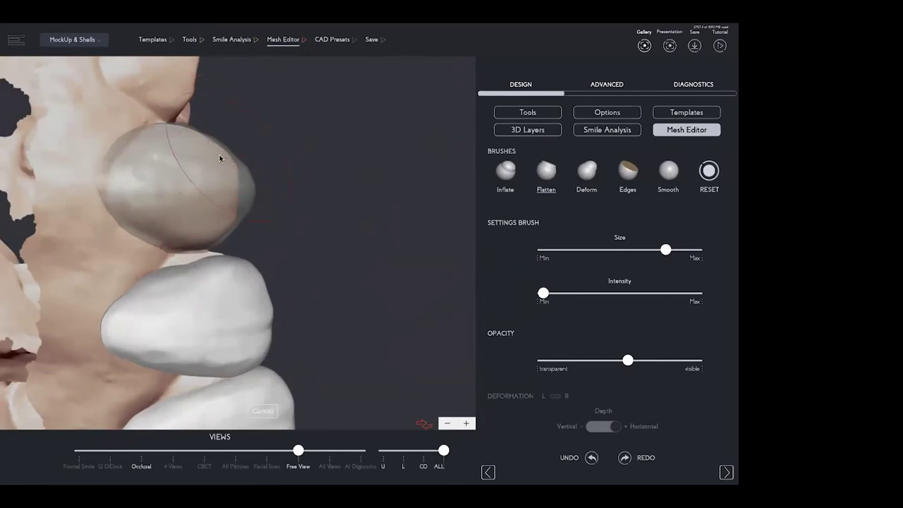
left_click(137, 174)
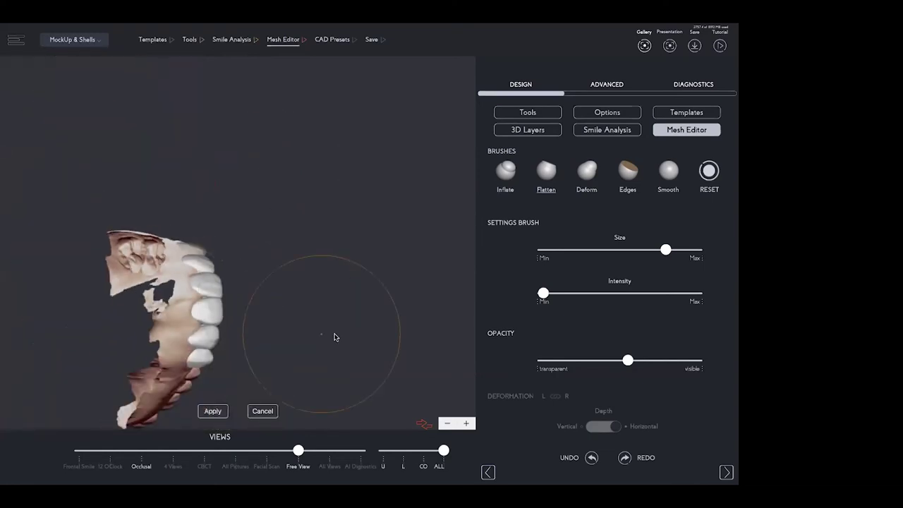
left_click_drag(663, 361, 727, 363)
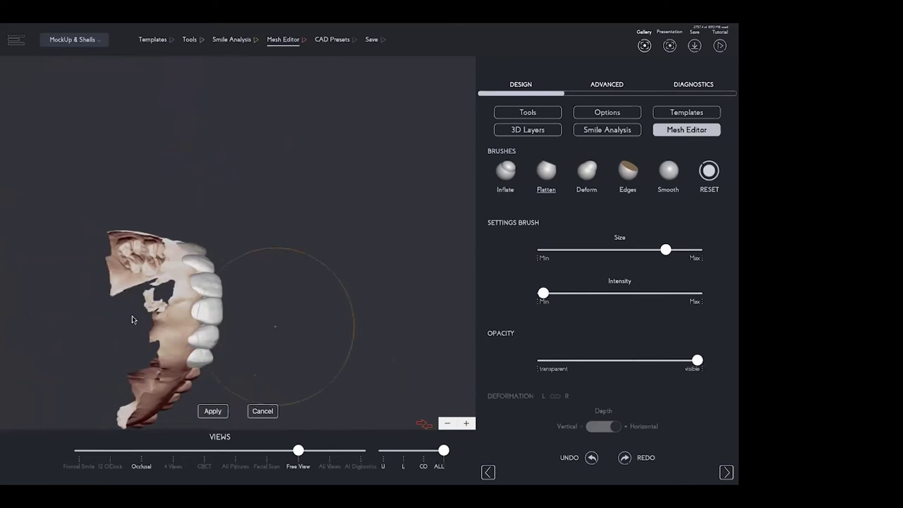
Turn the arch to a frontal view and apply the sculpting edits to the mesh.
right_click_drag(52, 345, 219, 264)
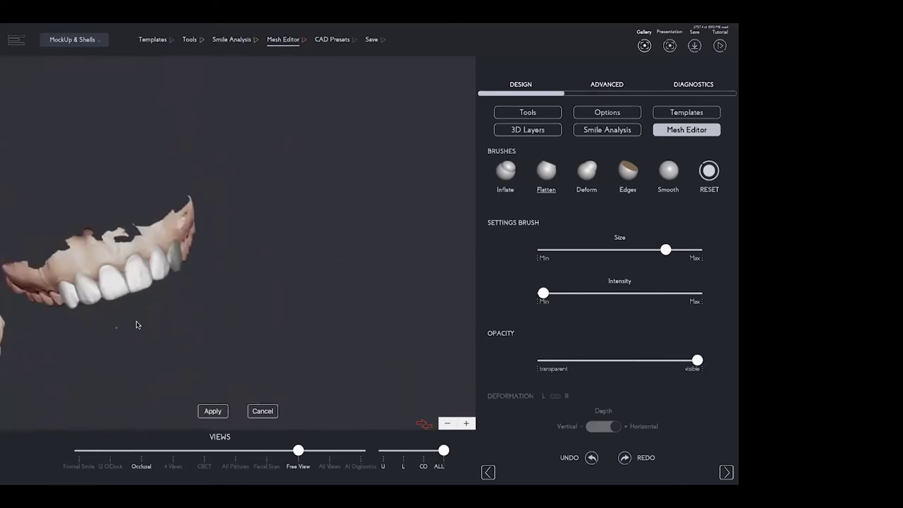
right_click_drag(137, 322, 214, 387)
left_click(213, 411)
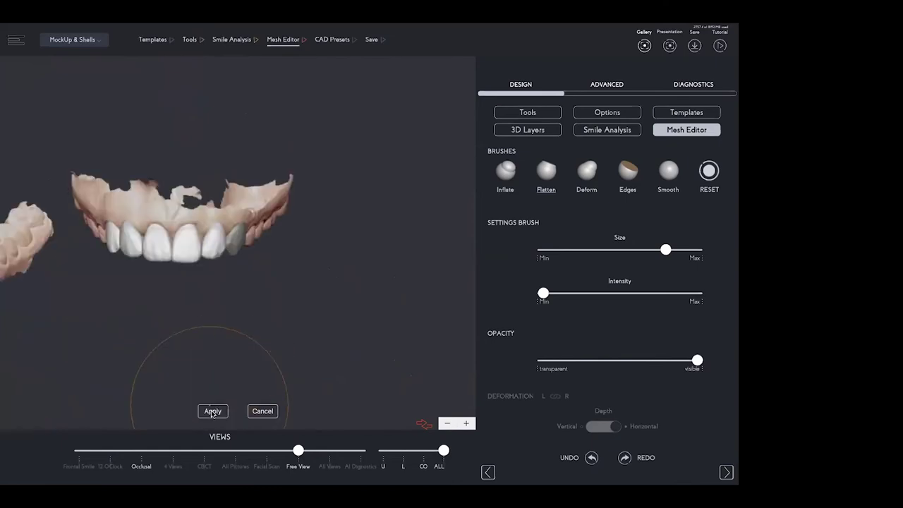
left_click(212, 411)
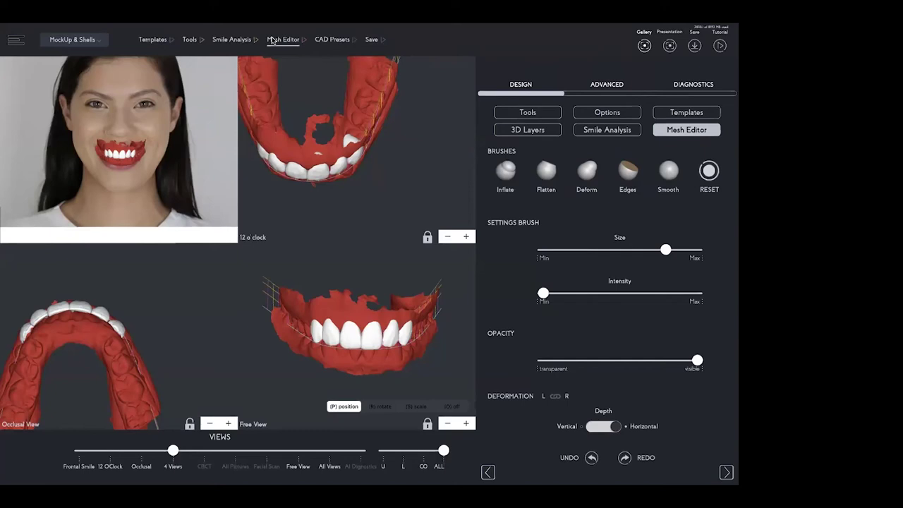
Open the CAD Presets stage once the applied design shows in four views.
left_click(331, 41)
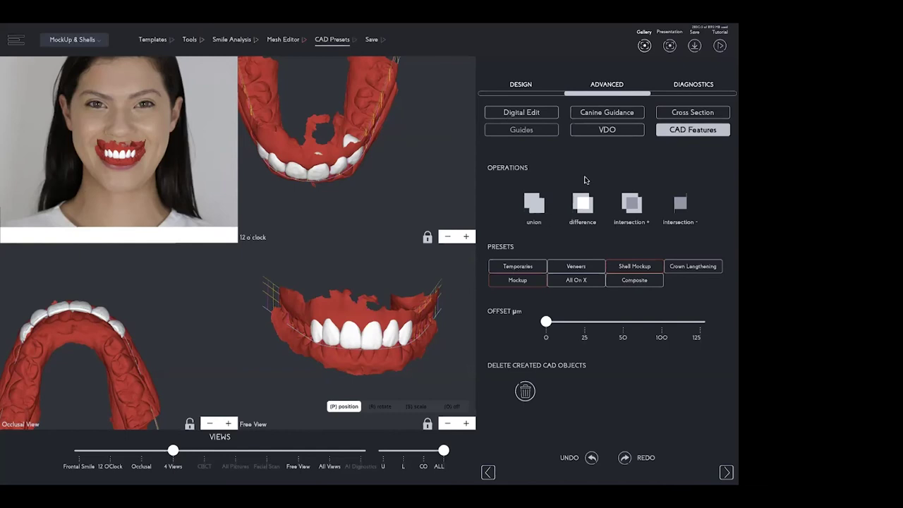
Use Digital Edit's Close Mesh on the IO Scan model.
left_click(528, 114)
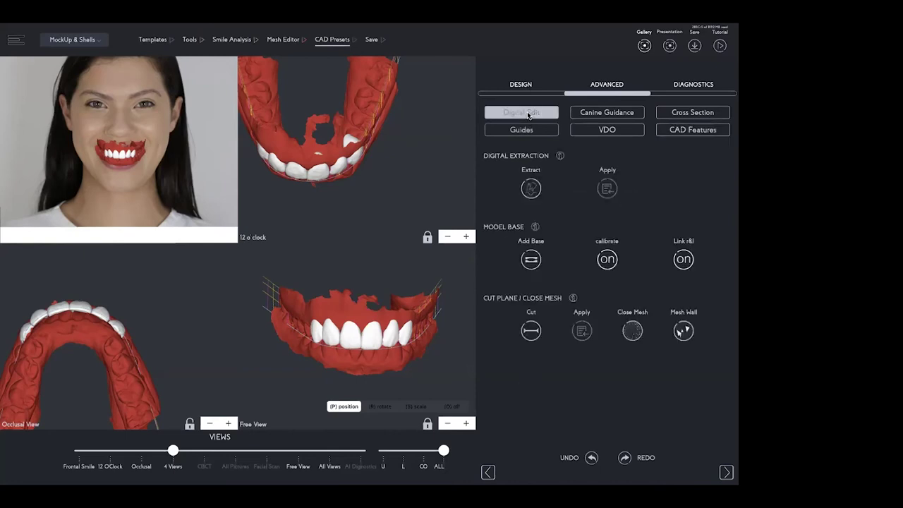
left_click(633, 331)
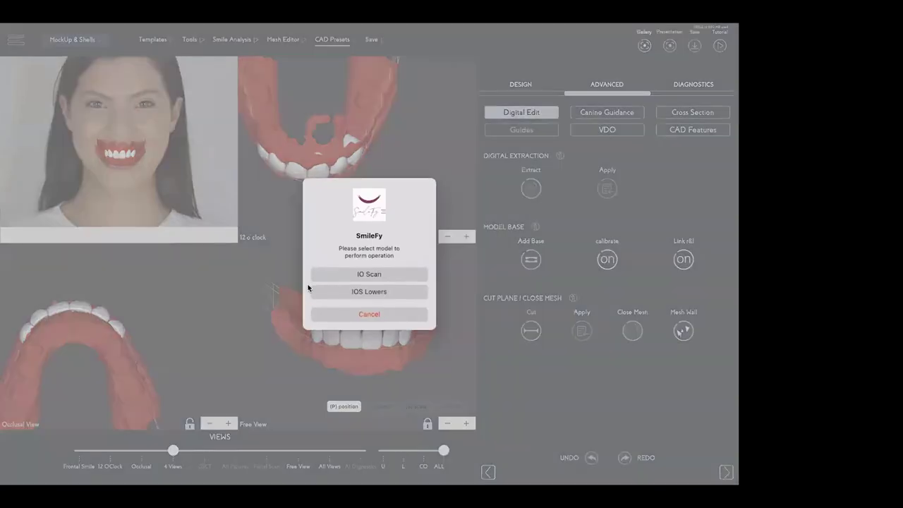
left_click(367, 277)
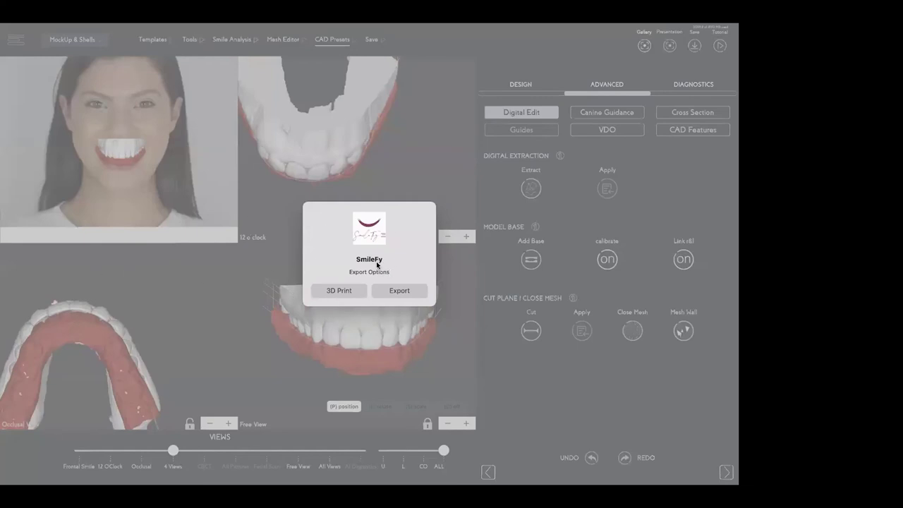
Choose 3D Print, page through the printer carousel back to SprintRay and Desktop Health, then close it.
left_click(340, 290)
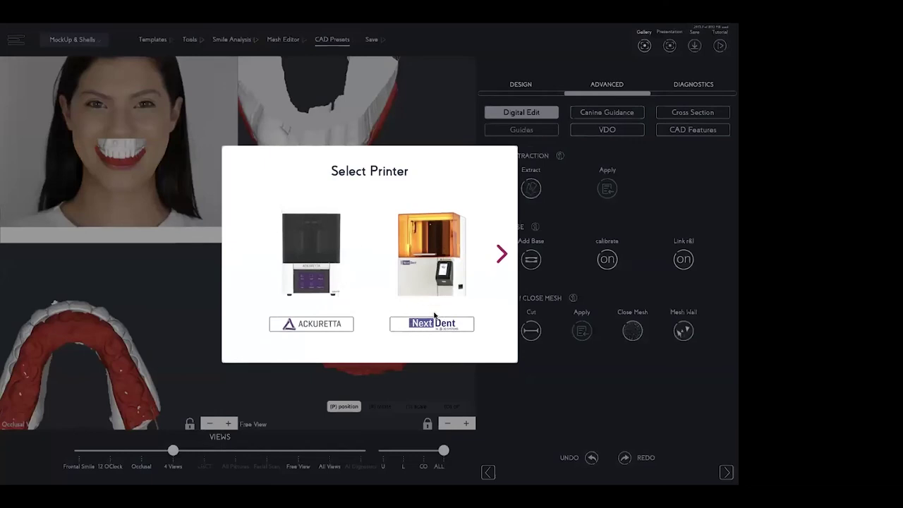
left_click(502, 254)
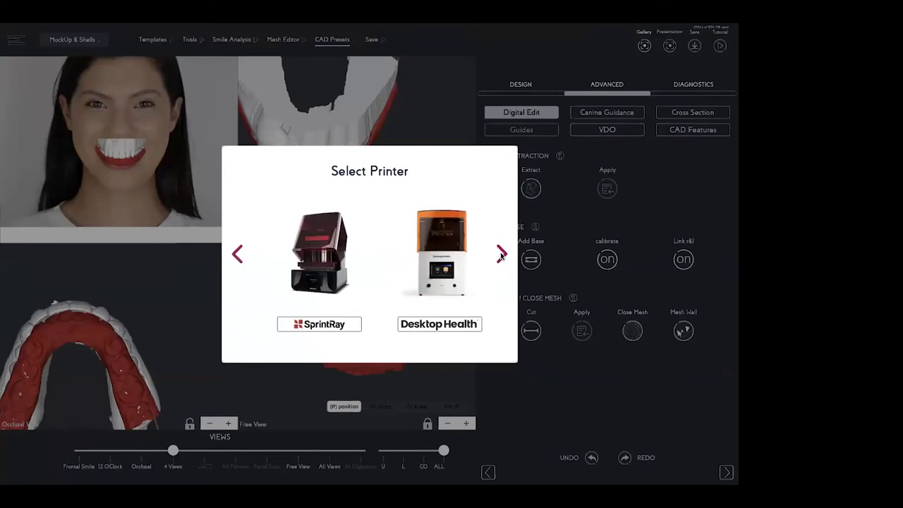
left_click(502, 255)
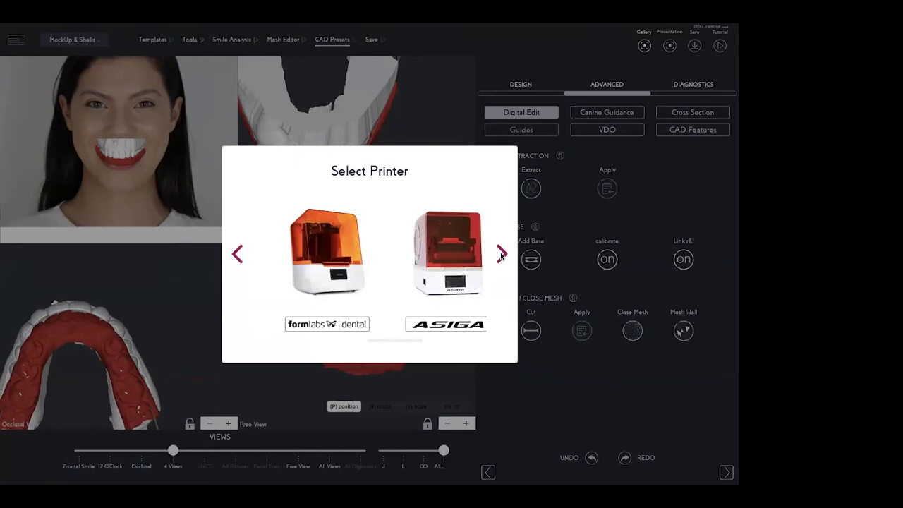
left_click(502, 254)
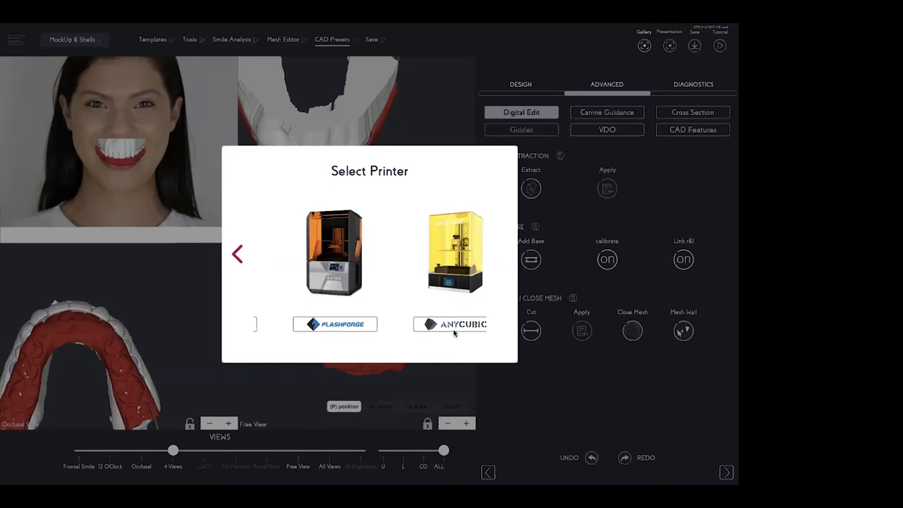
left_click(237, 254)
left_click(237, 254)
left_click(237, 255)
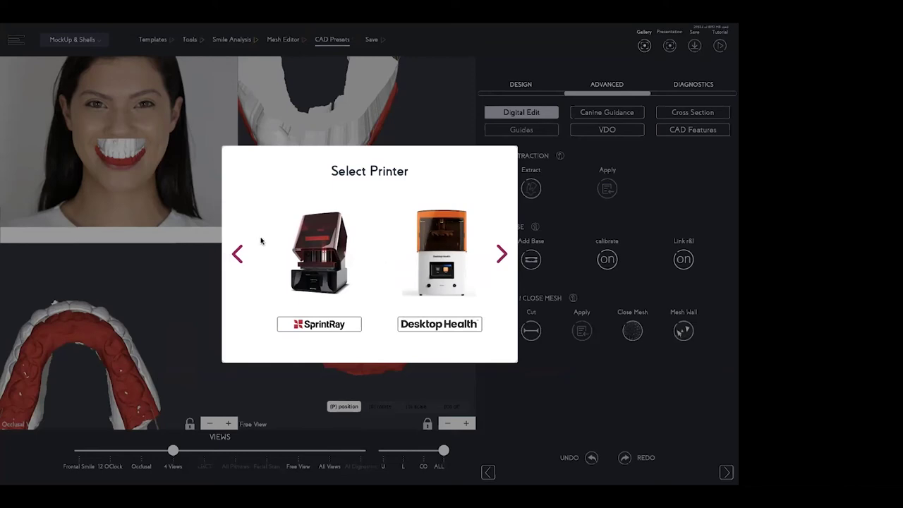
left_click(198, 288)
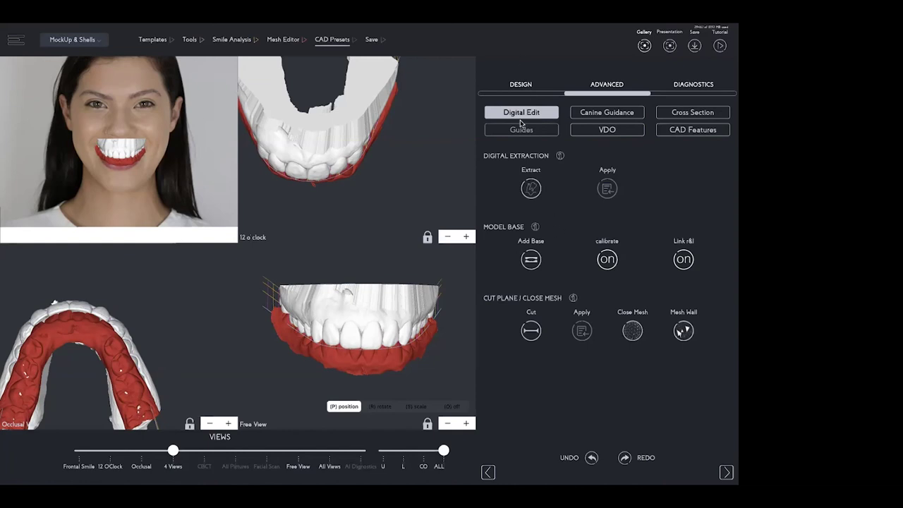
Apply the Mockup preset from CAD Features to the IO Scan model.
left_click(679, 130)
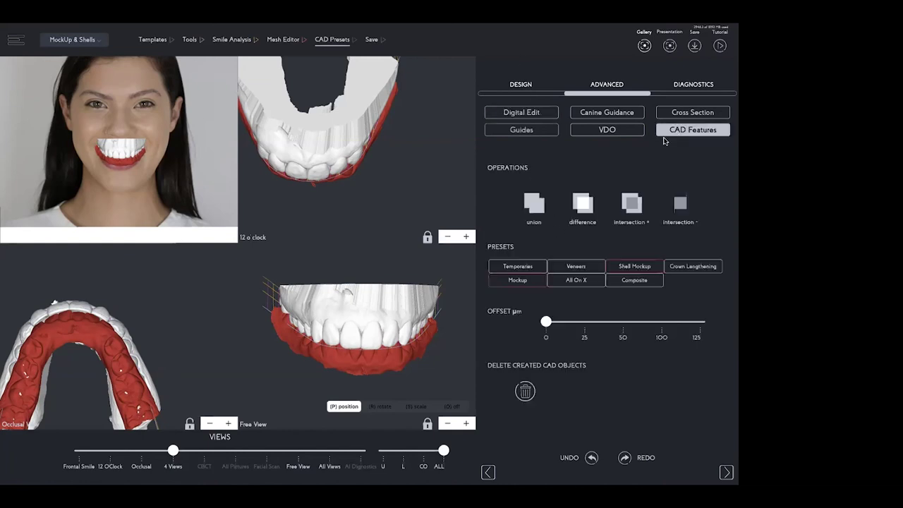
left_click(523, 283)
left_click(350, 275)
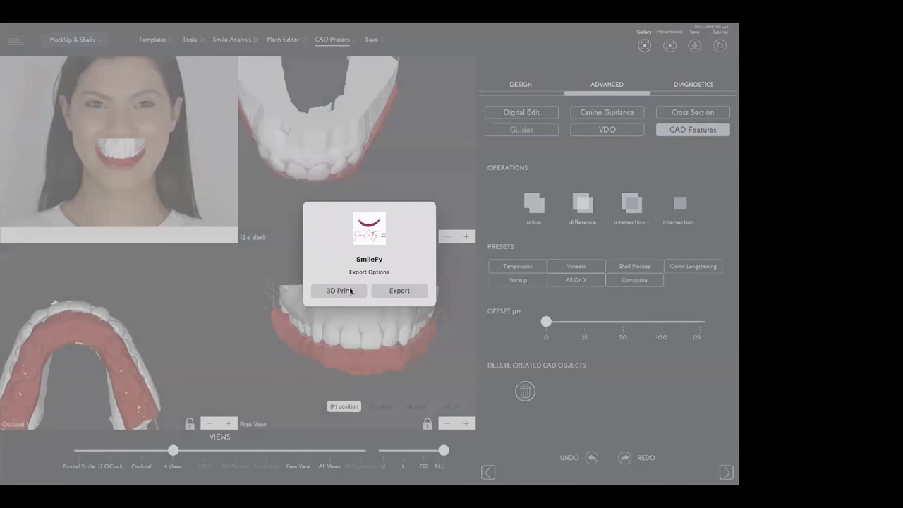
Export the finished mockup and advance the webinar slide in the Audience Window.
left_click(401, 292)
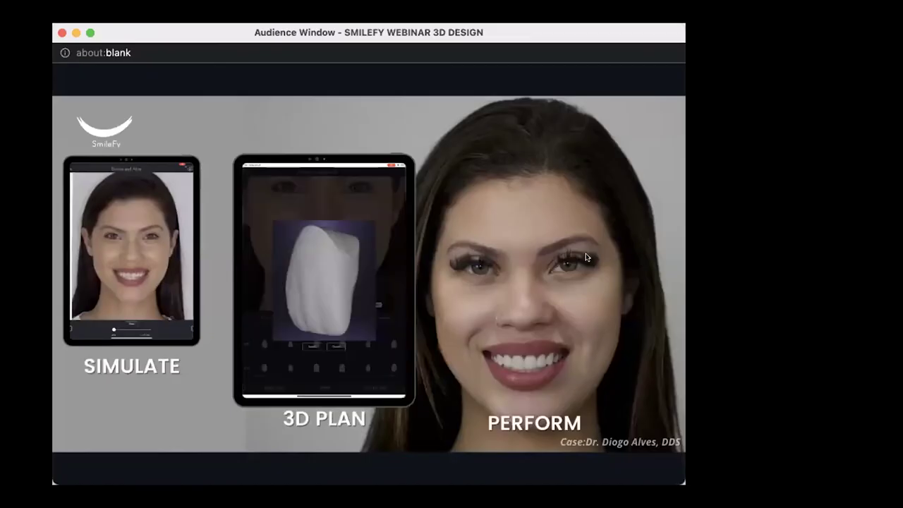
left_click(655, 277)
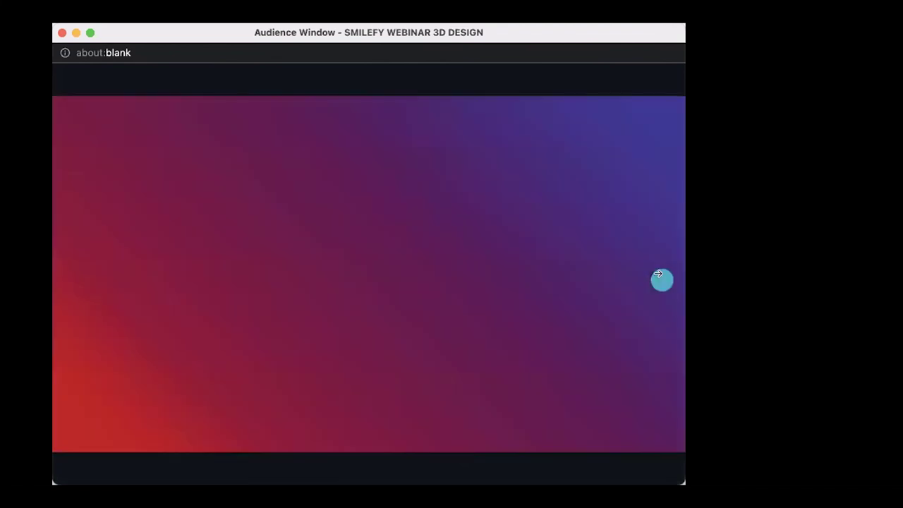